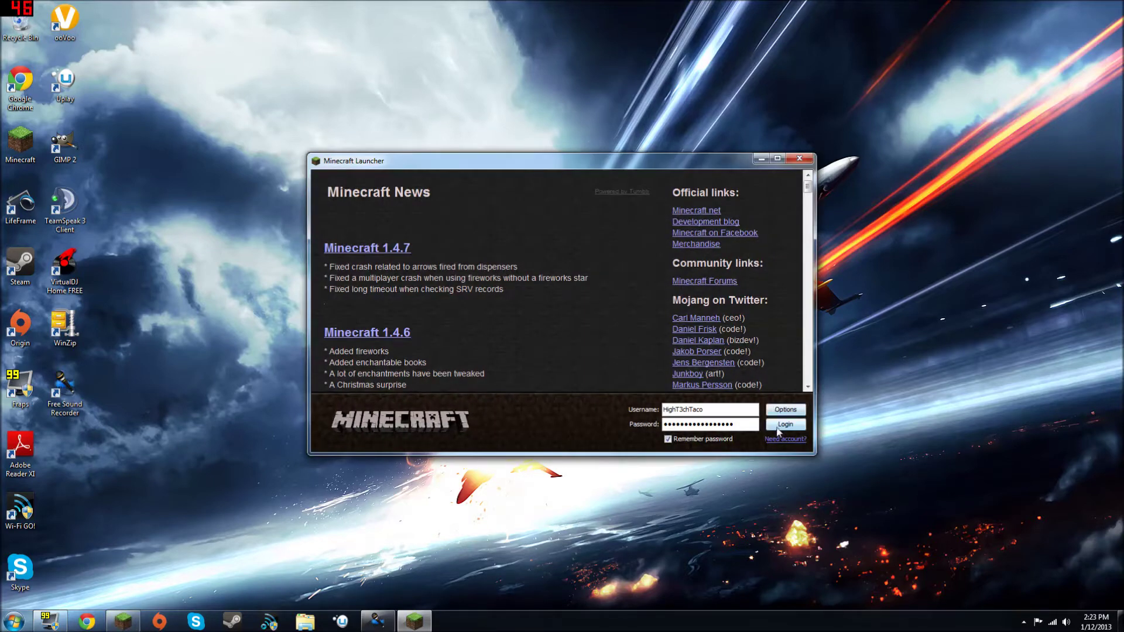
# Step: Log in through the launcher and open the Select World screen showing New World
pyautogui.click(784, 424)
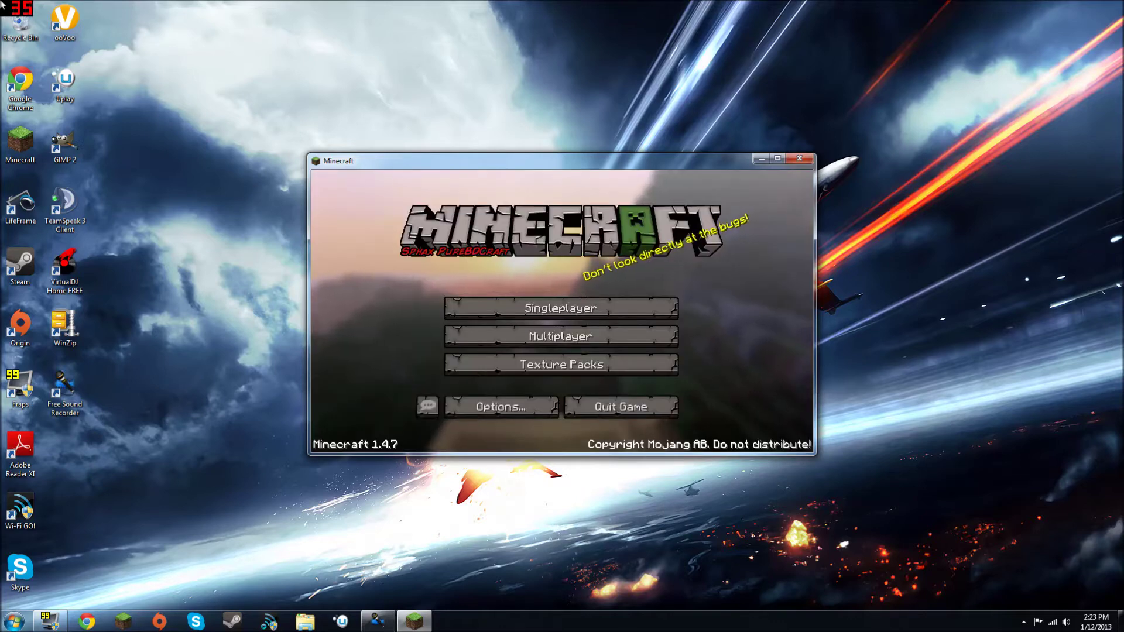
pyautogui.click(580, 309)
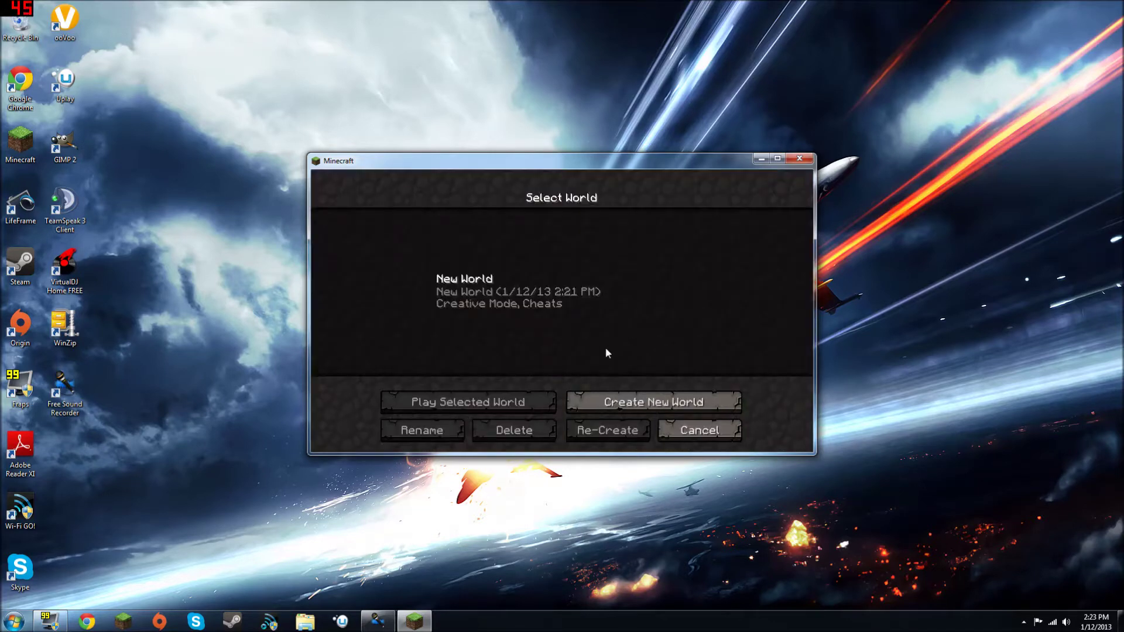
# Step: Load New World, dig a three-block pit into the beach sand, and pause the game
pyautogui.doubleClick(528, 299)
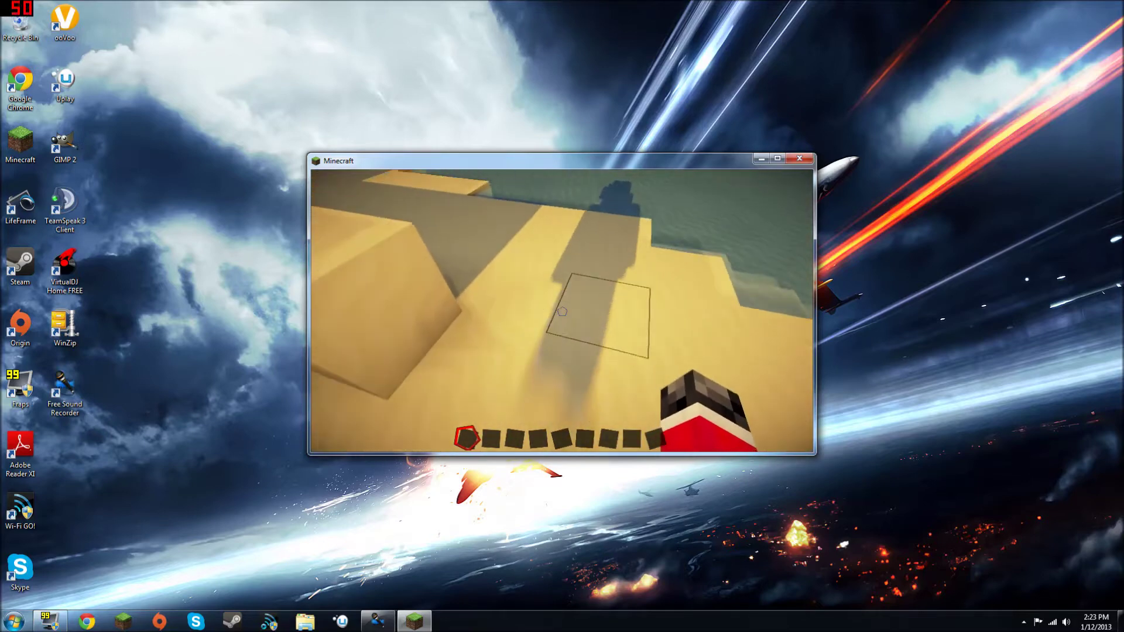
pyautogui.click(562, 311)
pyautogui.click(562, 312)
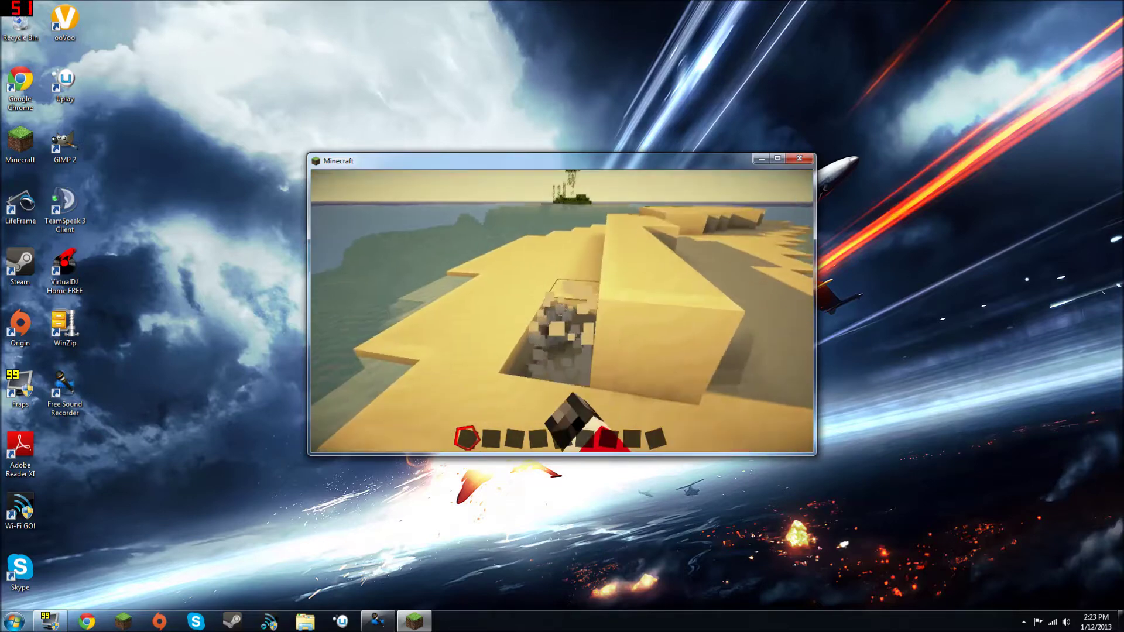
pyautogui.click(562, 311)
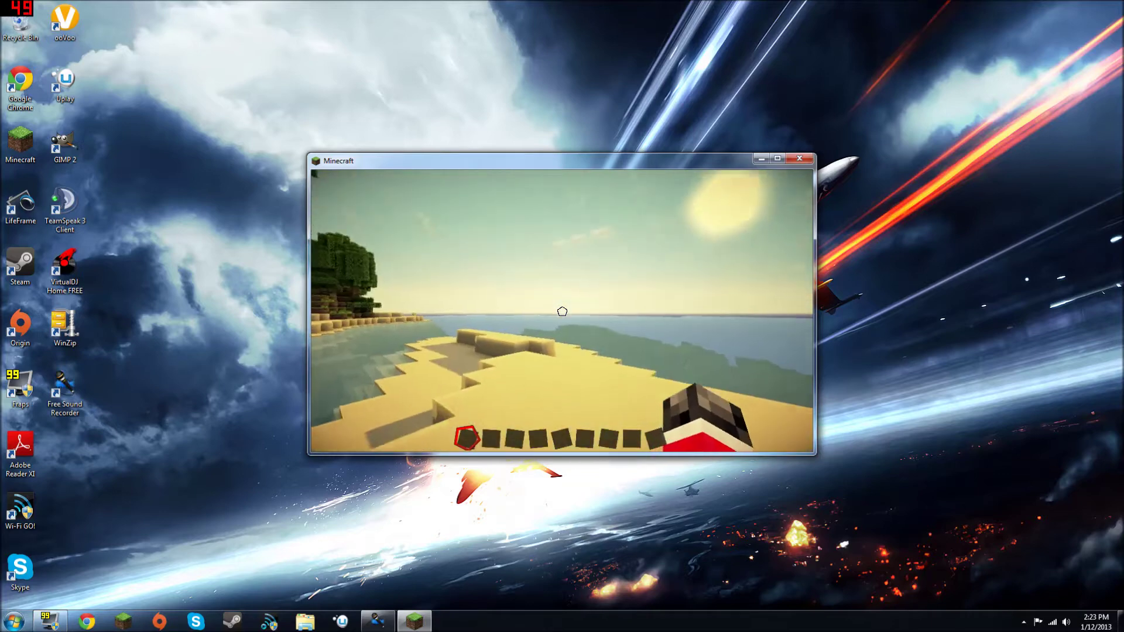
pyautogui.press('Escape')
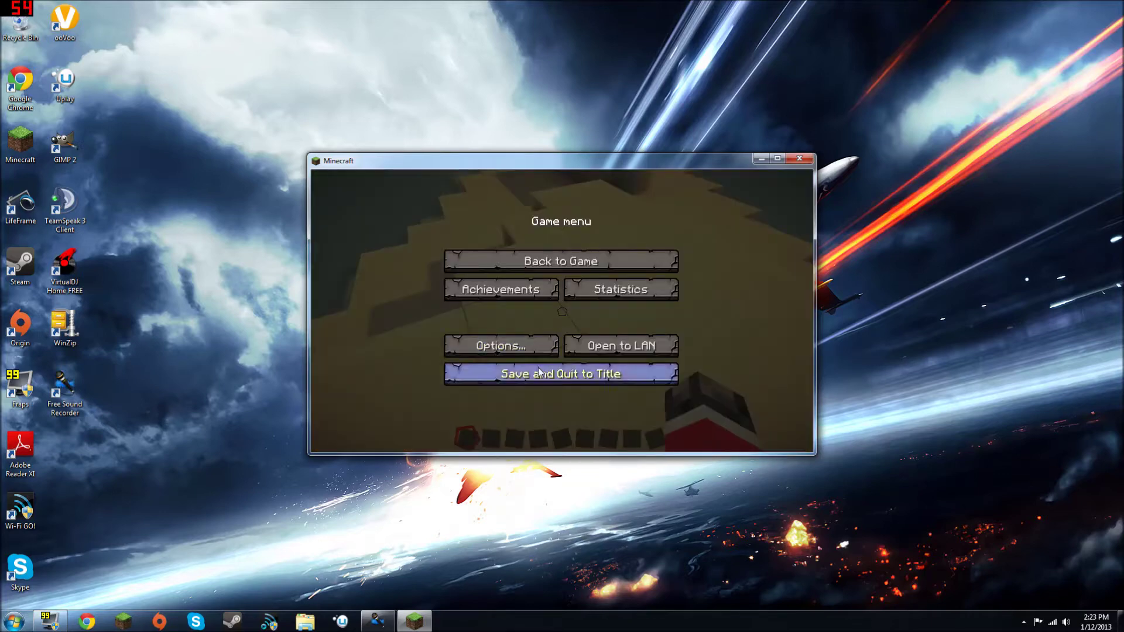
# Step: Quit to title and switch the texture pack to DokuCraft
pyautogui.click(541, 374)
pyautogui.click(538, 366)
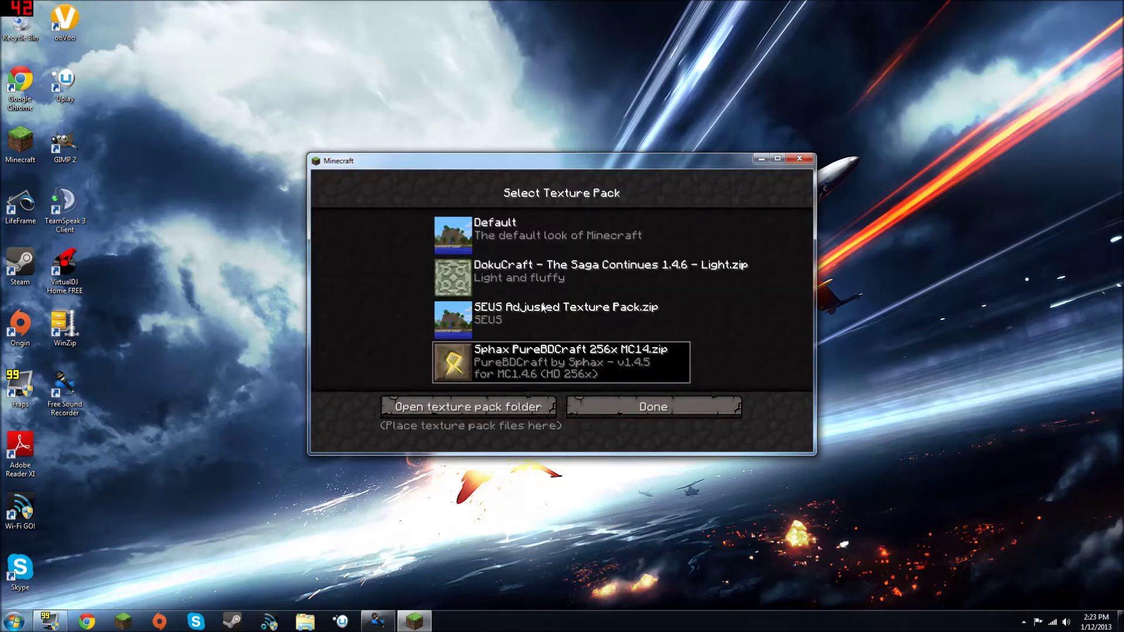
pyautogui.click(565, 284)
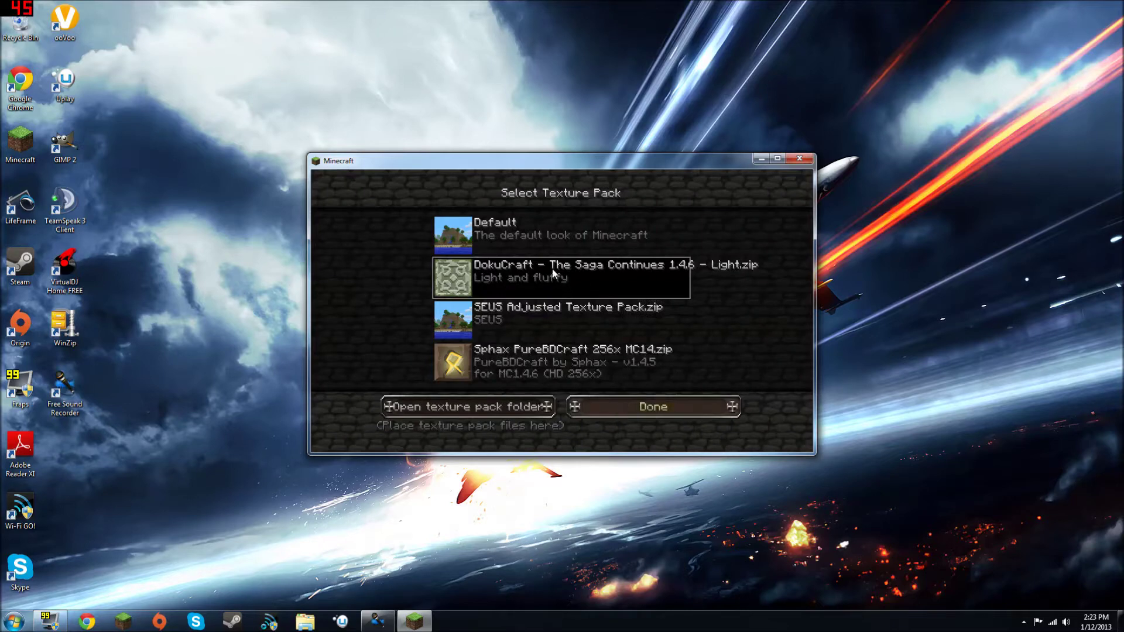
pyautogui.click(653, 407)
# Step: Reload New World and break sand blocks on the beach with DokuCraft textures
pyautogui.click(562, 309)
pyautogui.doubleClick(535, 278)
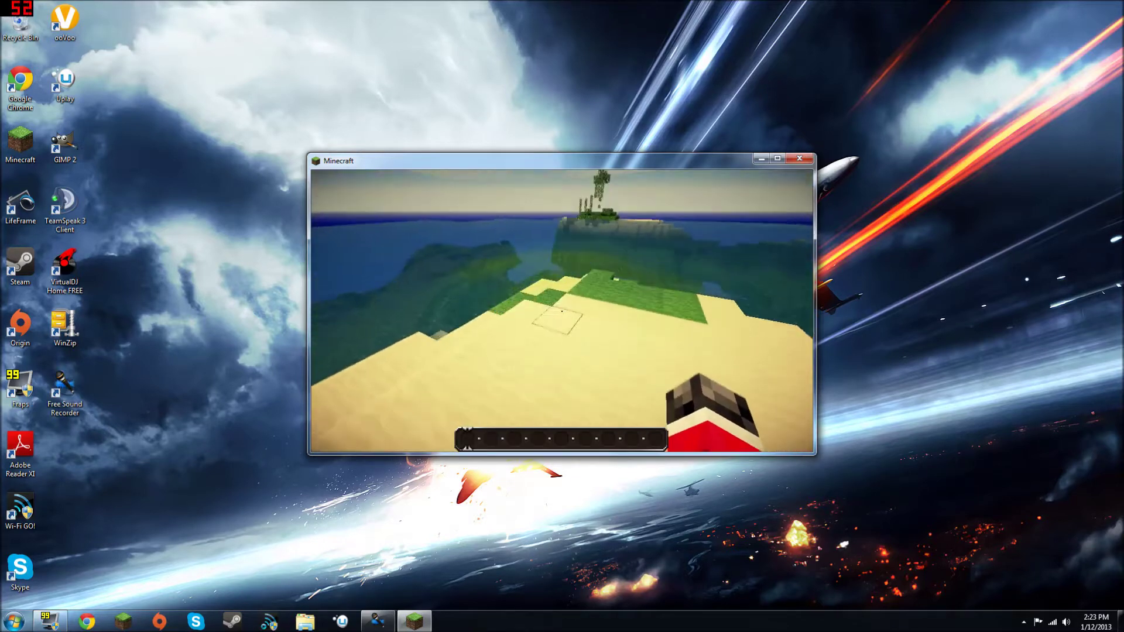
pyautogui.moveTo(562, 311); pyautogui.dragTo(562, 311)
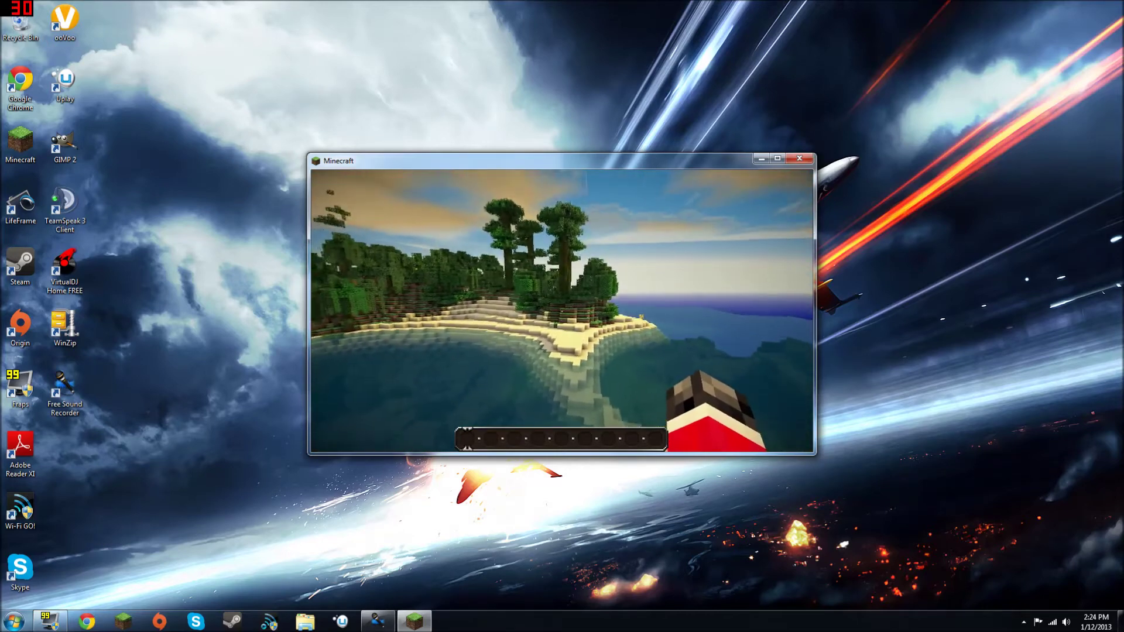
# Step: Walk around the island's beach, grass terraces and dirt wall, then pause the game
pyautogui.press('w')
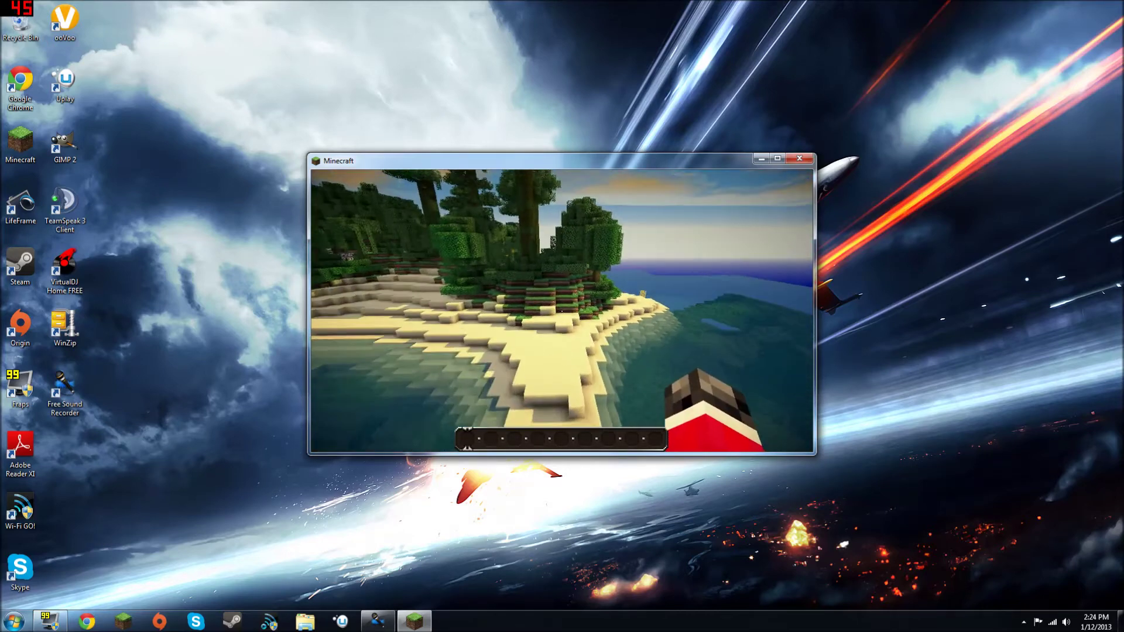
pyautogui.press('w')
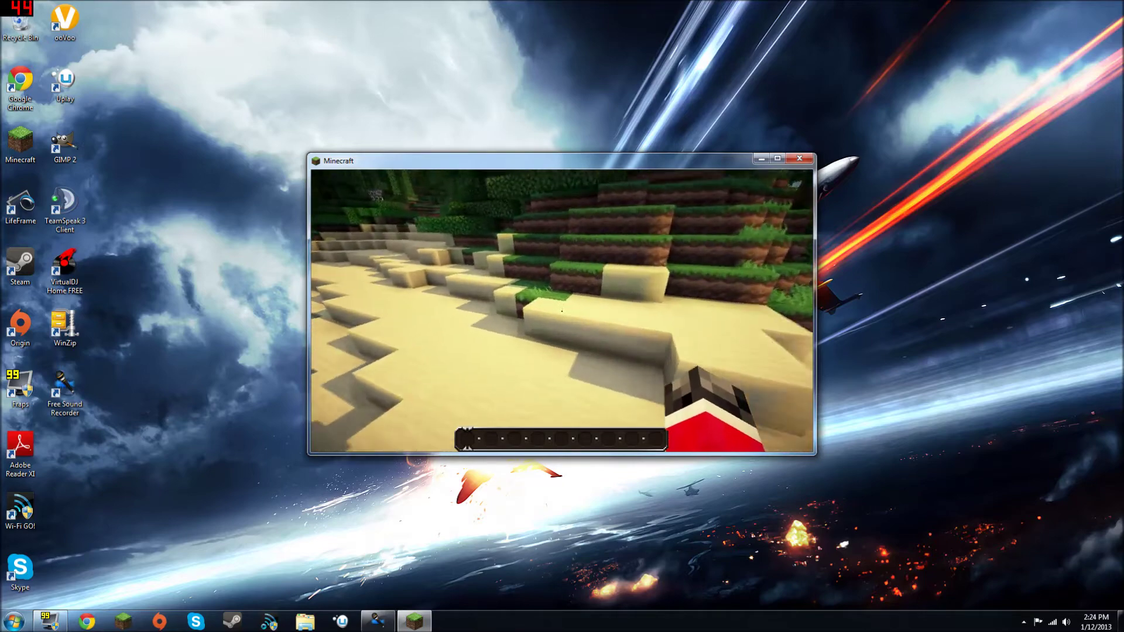
pyautogui.press('w')
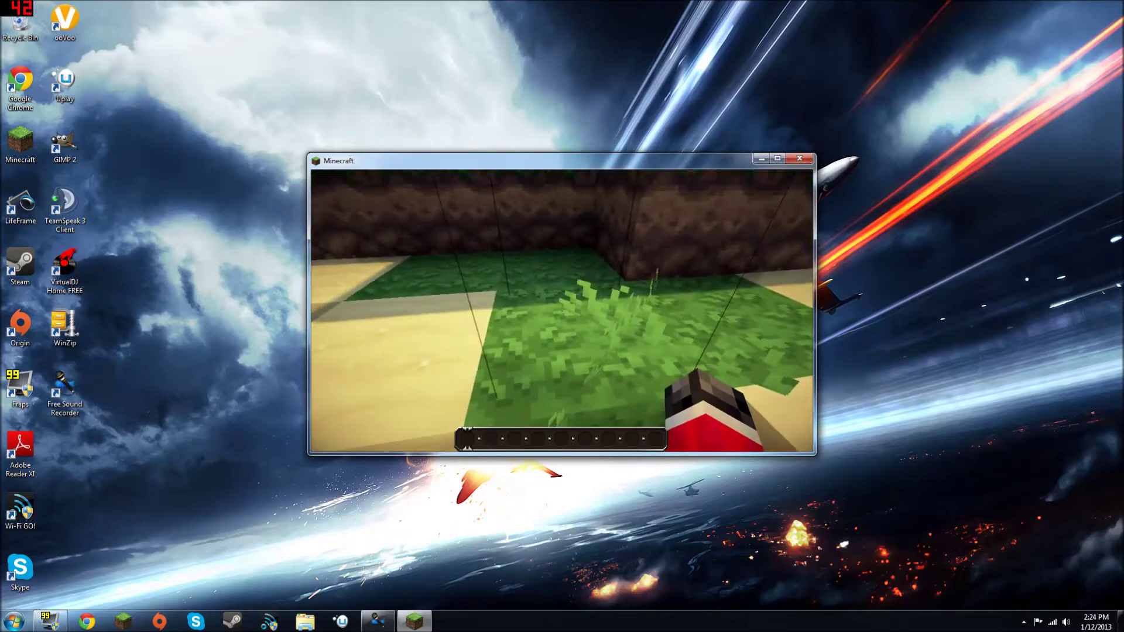
pyautogui.press('w')
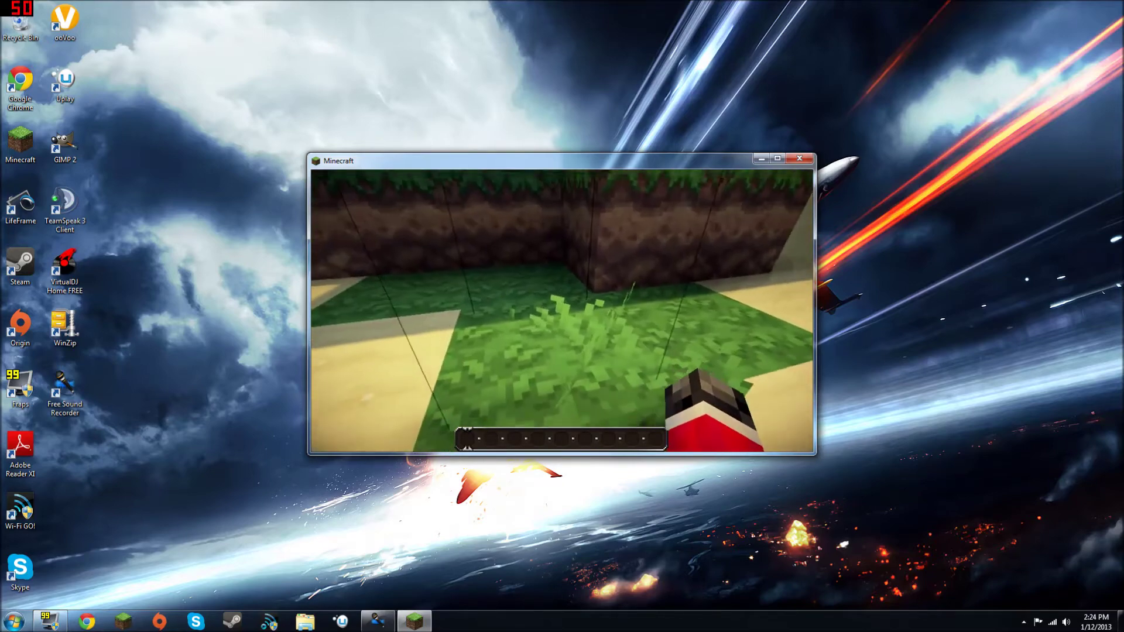
pyautogui.press('w')
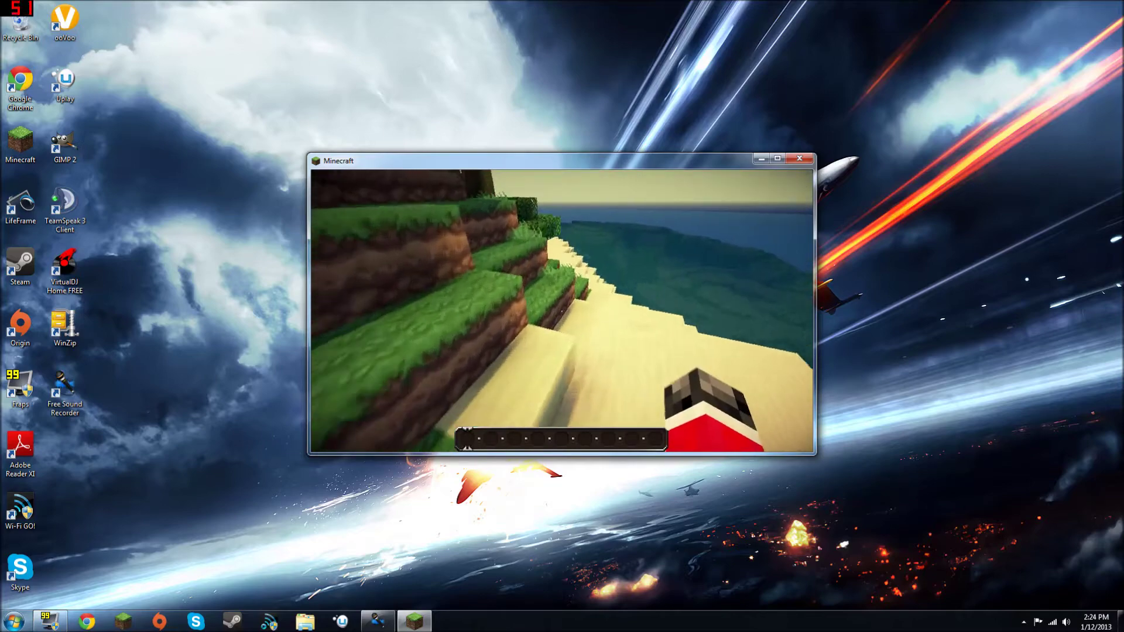
pyautogui.press('w')
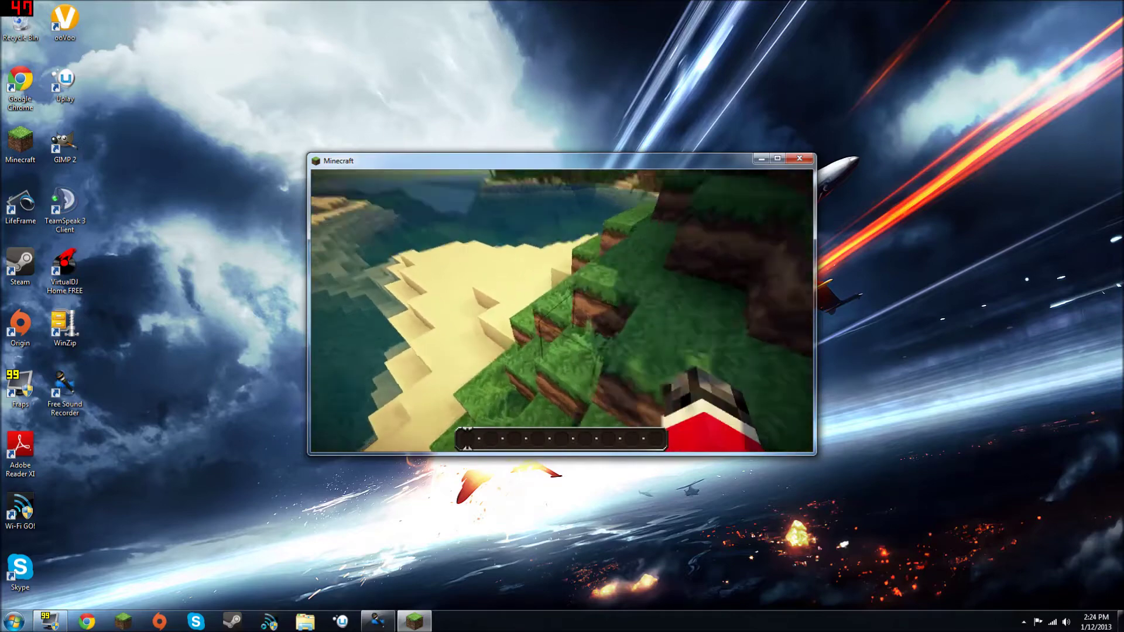
pyautogui.press('w')
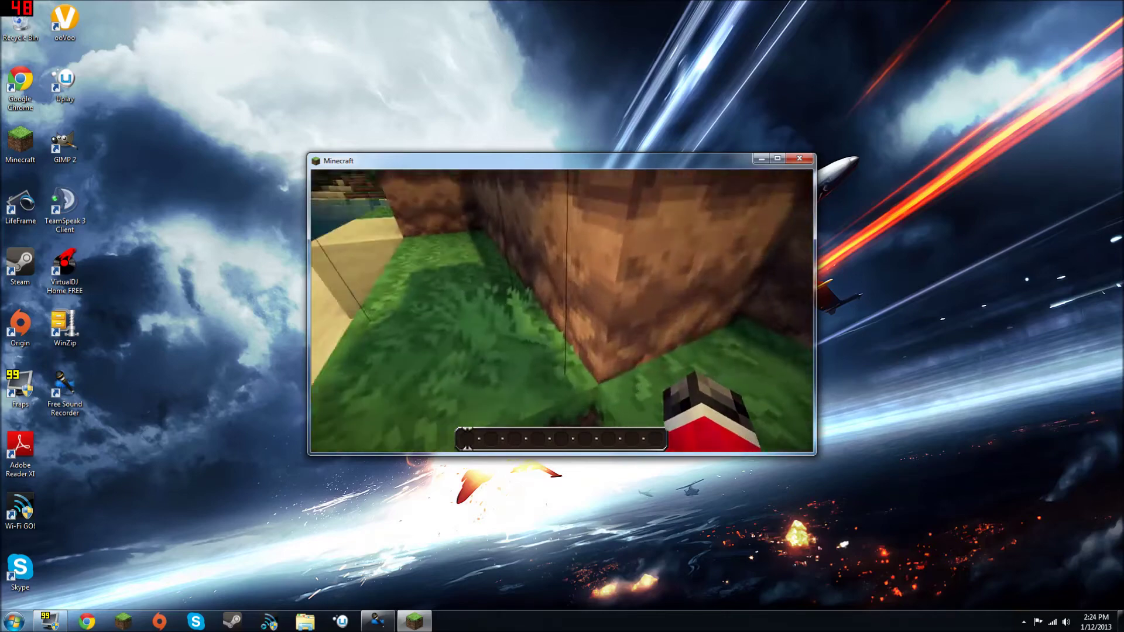
pyautogui.press('w')
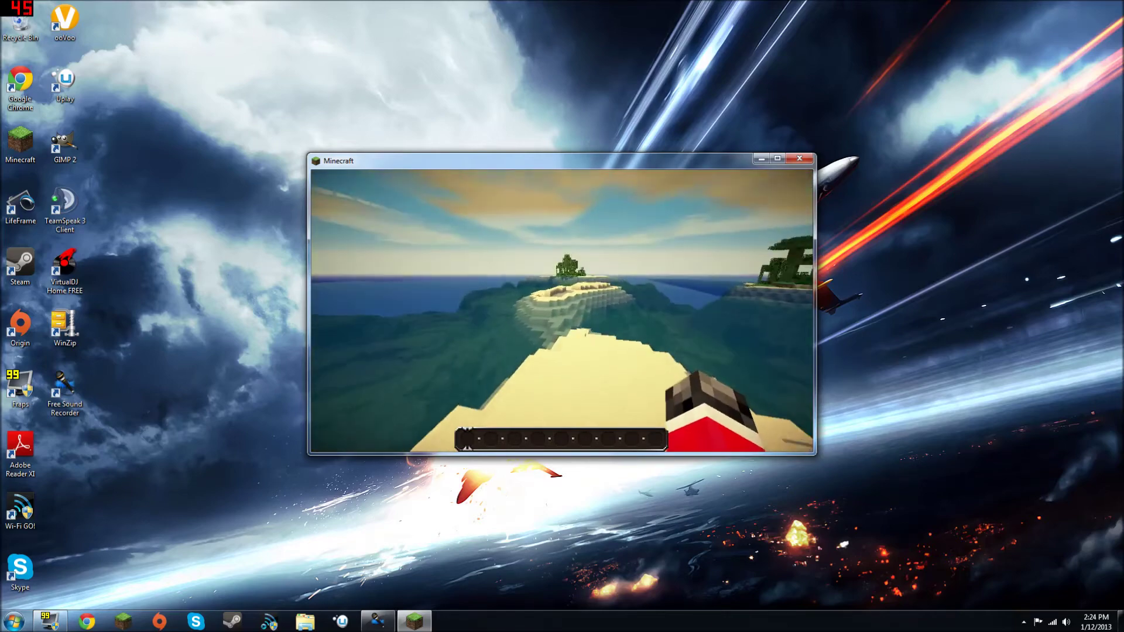
pyautogui.press('Escape')
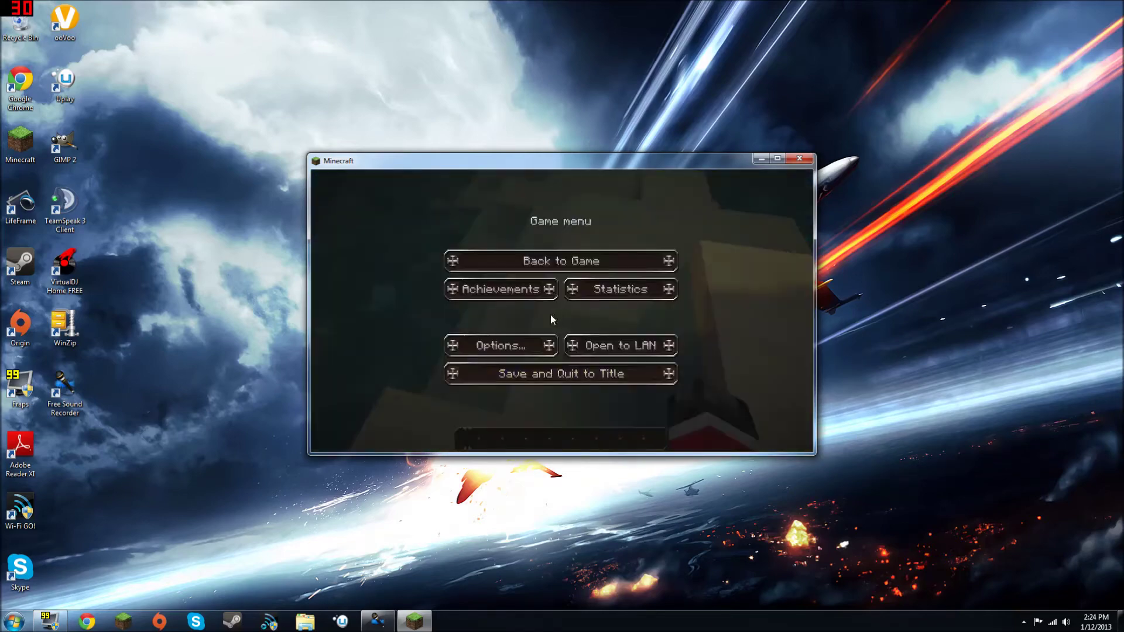
# Step: Quit to title and select the shadows-optifine_required.zip shader in Options
pyautogui.click(543, 373)
pyautogui.click(525, 413)
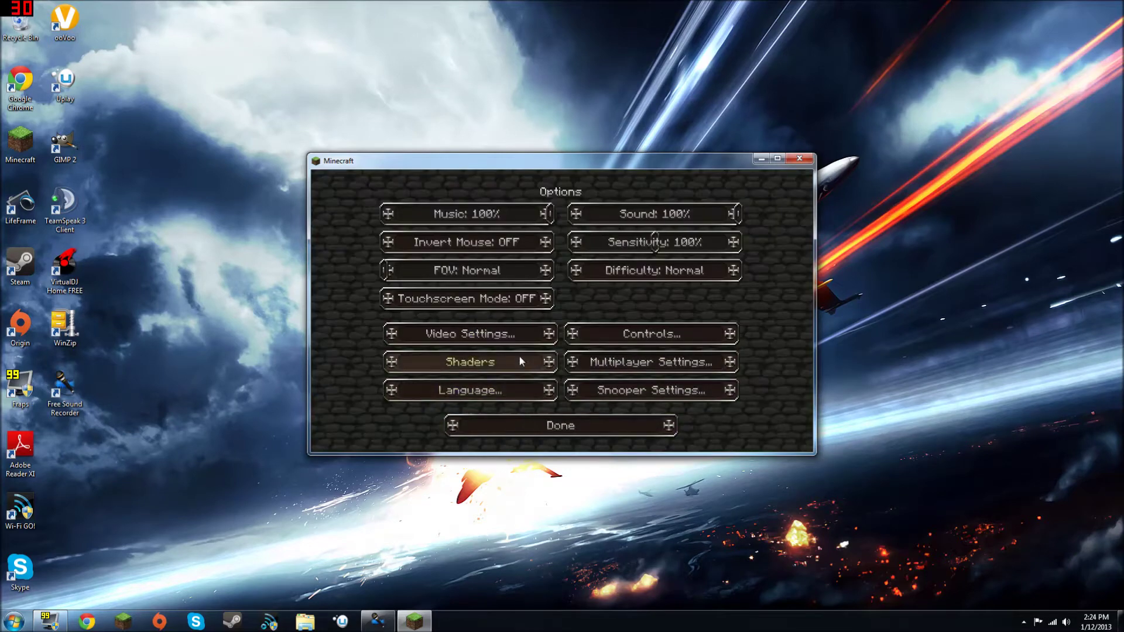
pyautogui.click(519, 357)
pyautogui.click(526, 273)
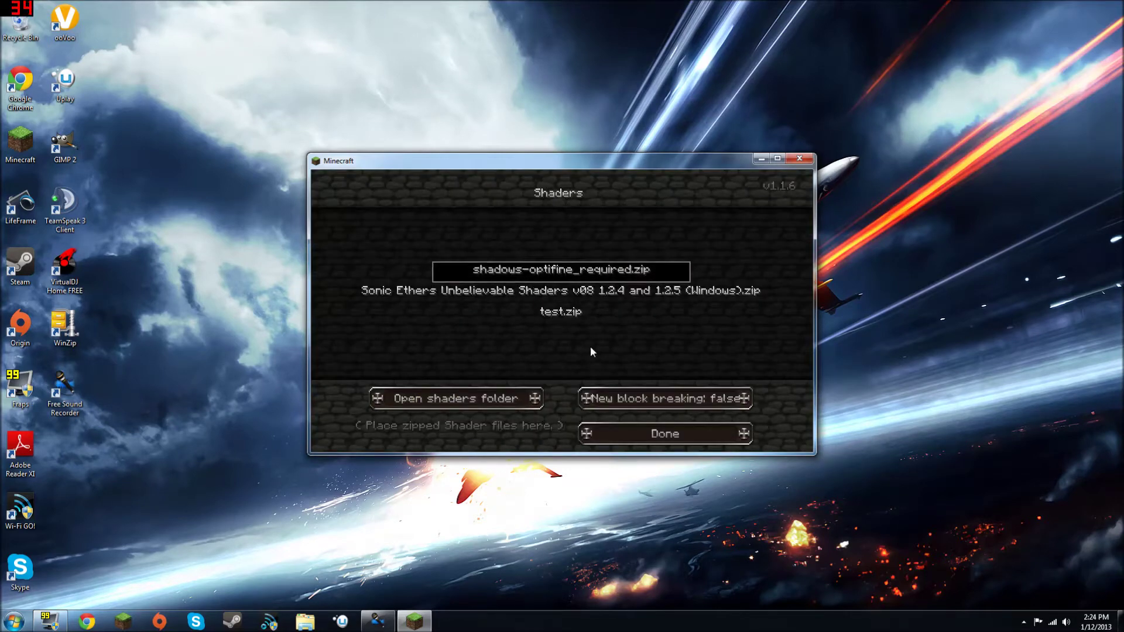
pyautogui.click(645, 437)
# Step: Look through Video Settings and the multiplayer list without changes, returning to title
pyautogui.click(545, 340)
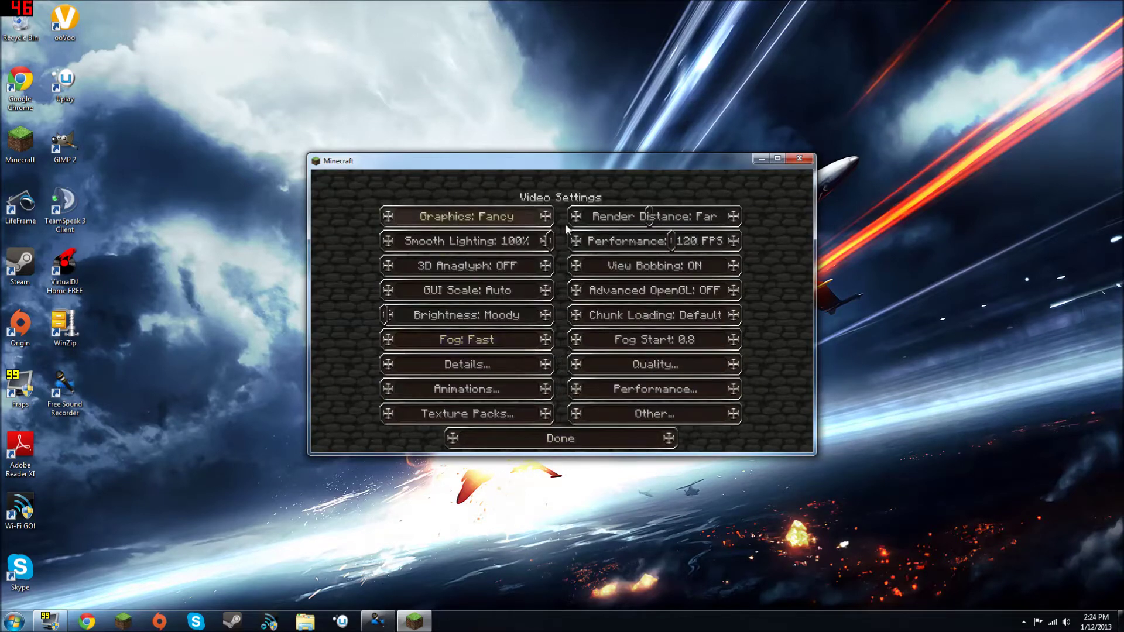
pyautogui.click(586, 437)
pyautogui.click(585, 433)
pyautogui.click(581, 339)
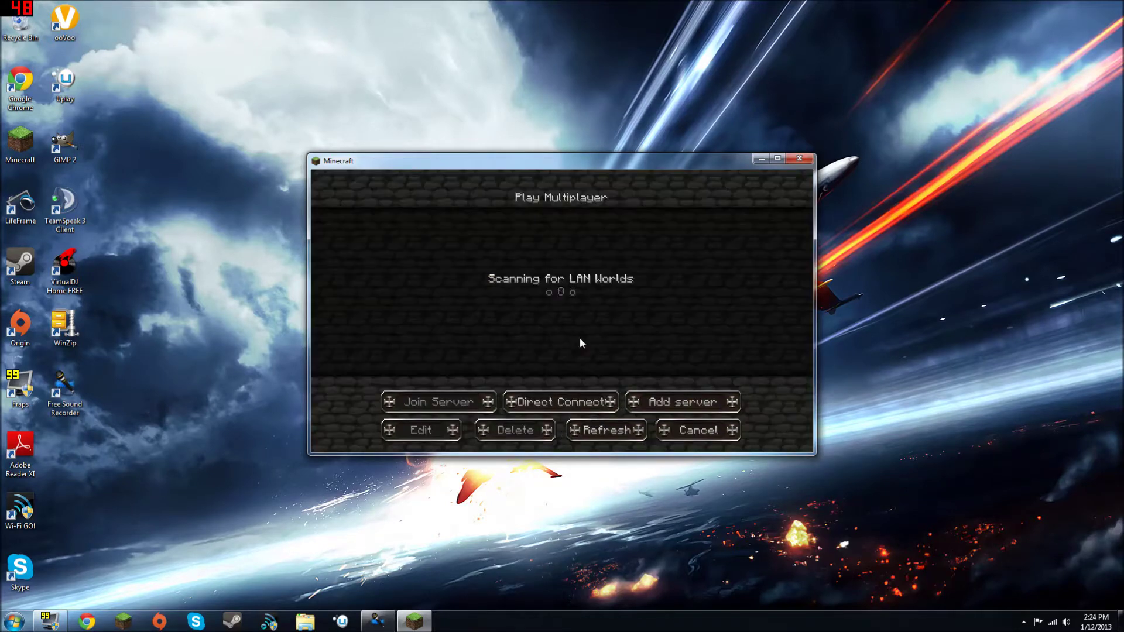
pyautogui.click(691, 429)
# Step: Switch the texture pack to SEUS Adjusted Texture Pack
pyautogui.click(592, 370)
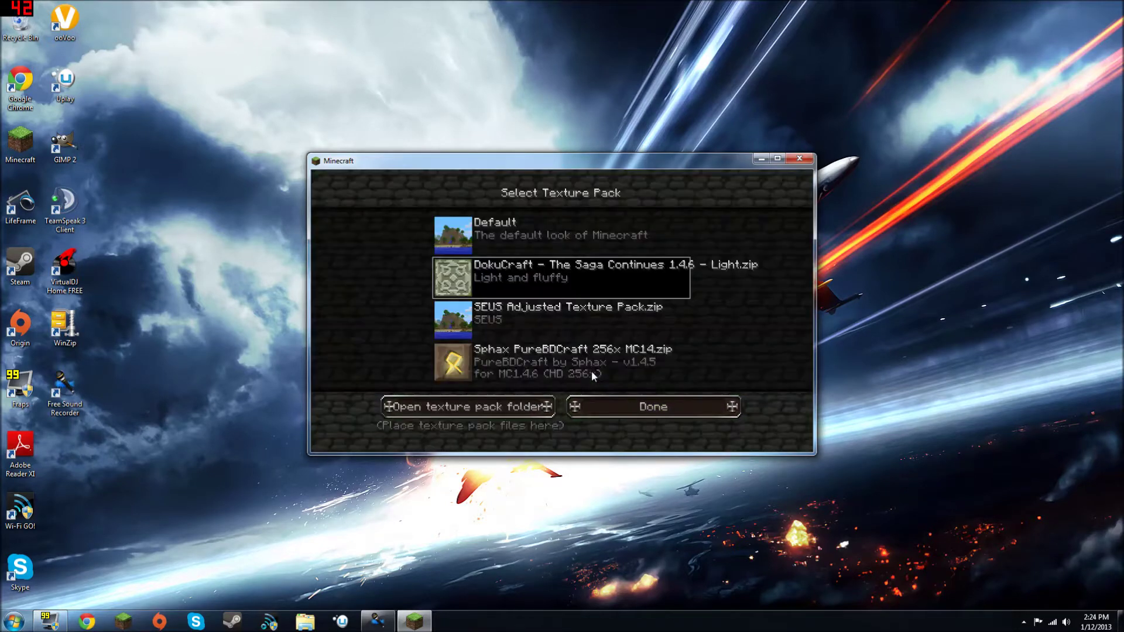
pyautogui.click(567, 313)
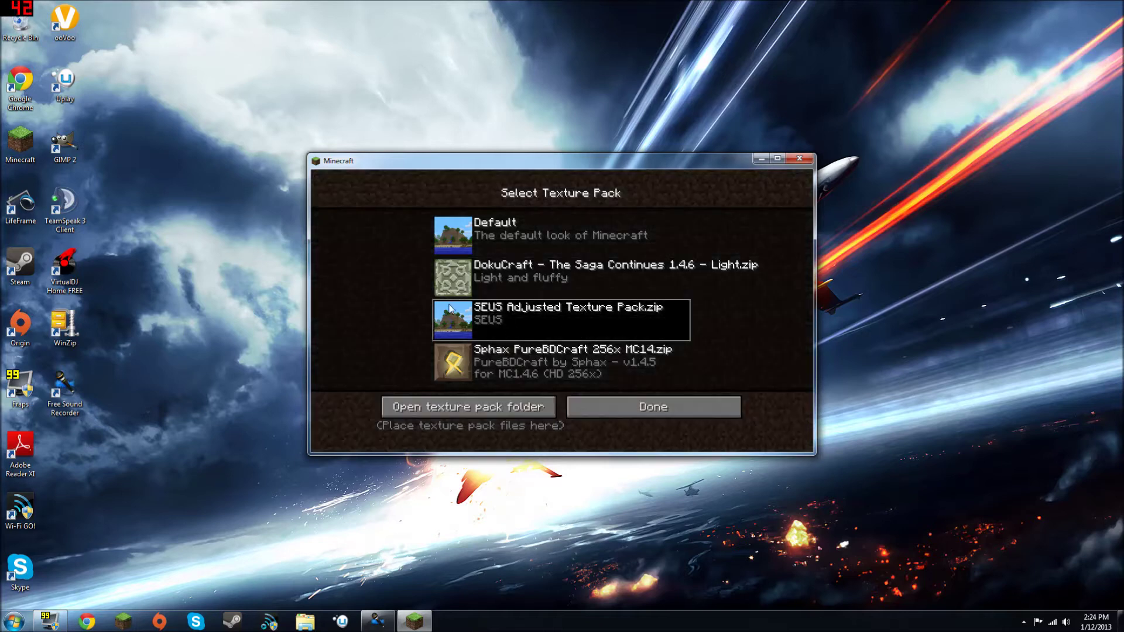
pyautogui.press('Escape')
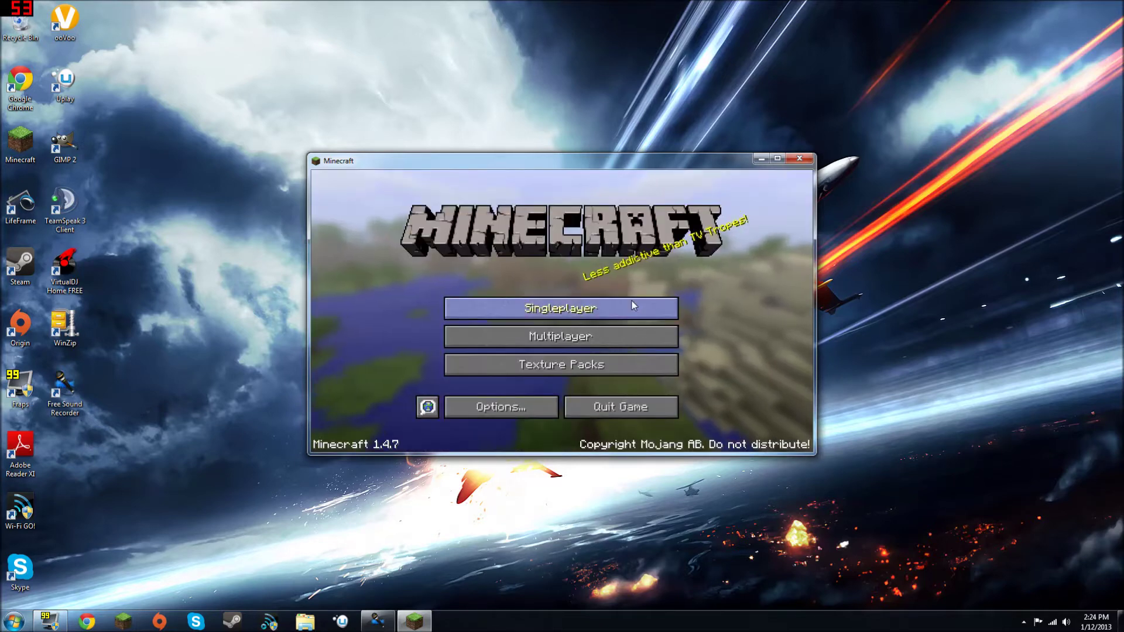
# Step: Reload New World, walk to the tree beside the grass, and climb above its canopy
pyautogui.click(631, 301)
pyautogui.doubleClick(630, 285)
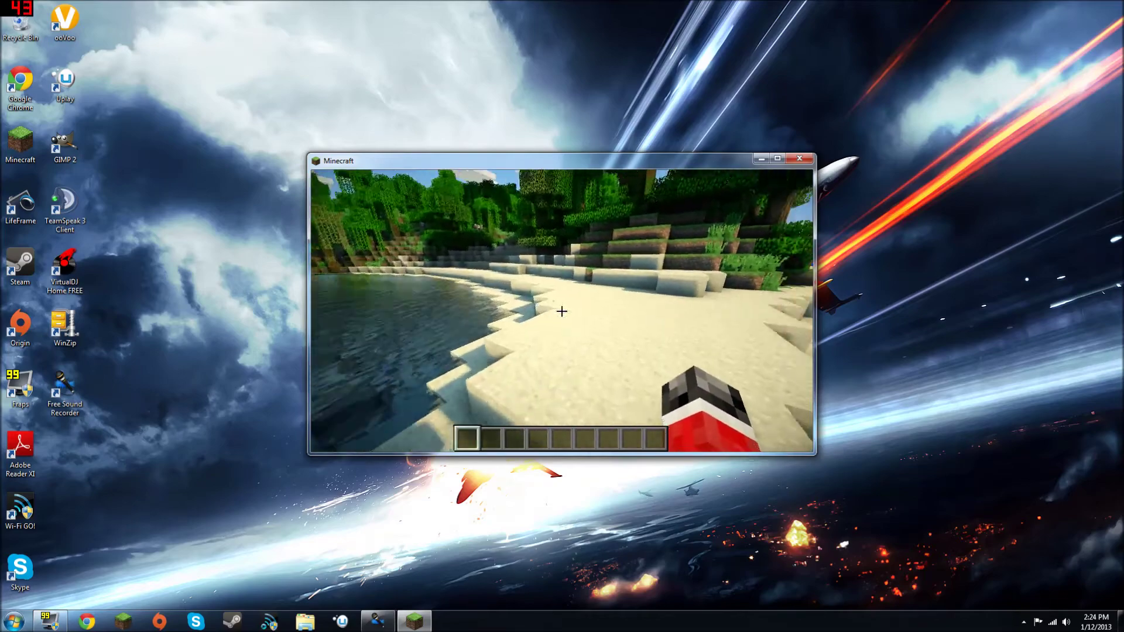
pyautogui.press('w')
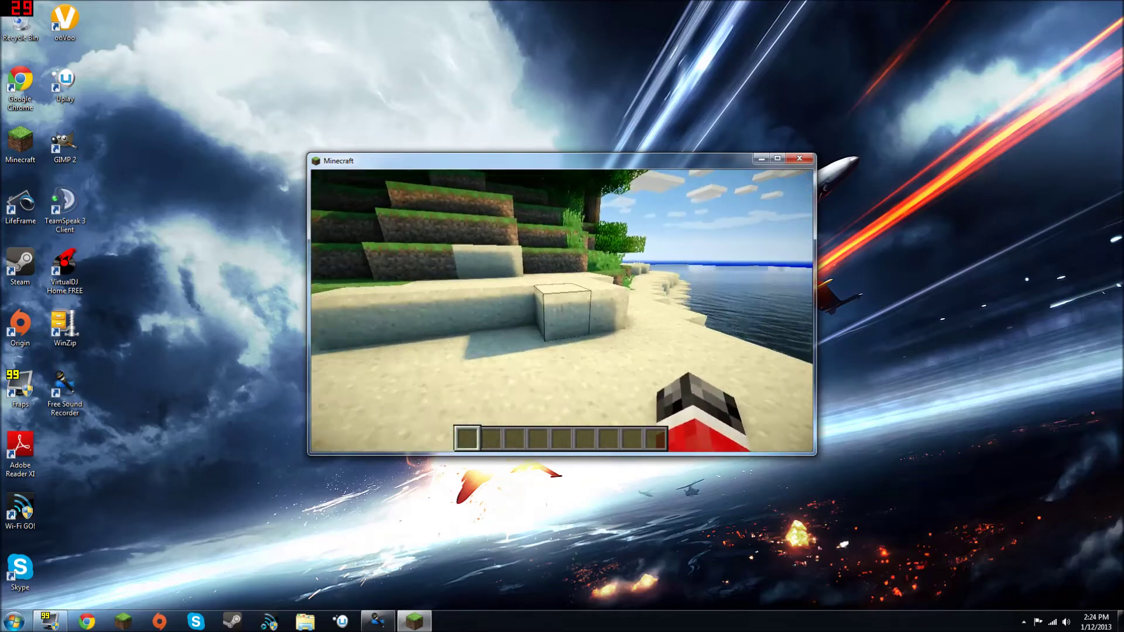
pyautogui.press('w')
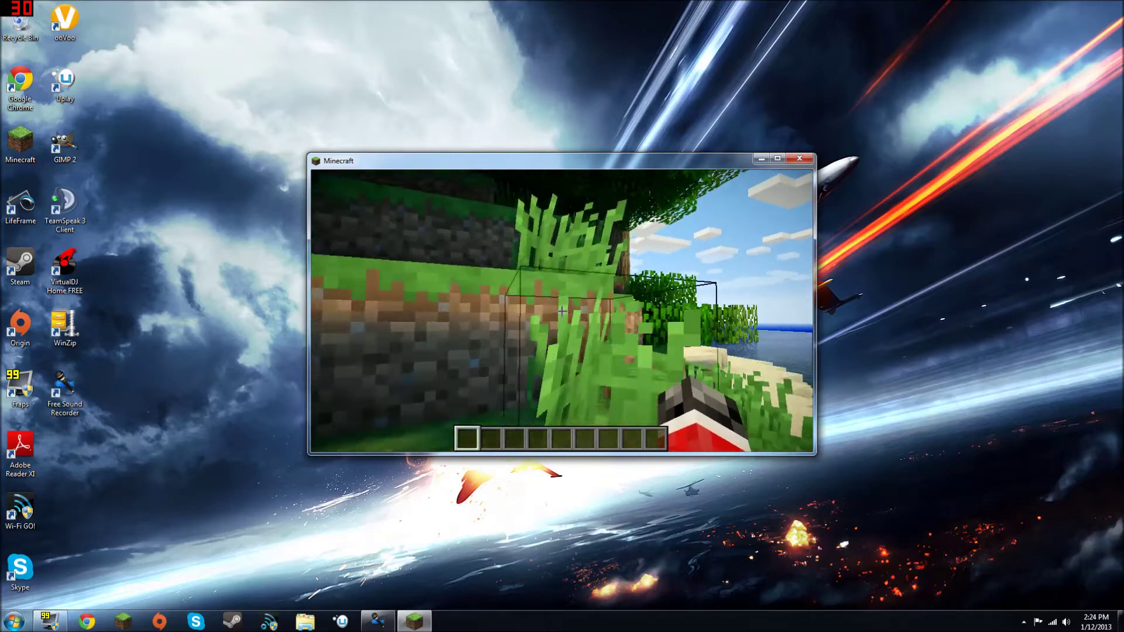
pyautogui.press('space')
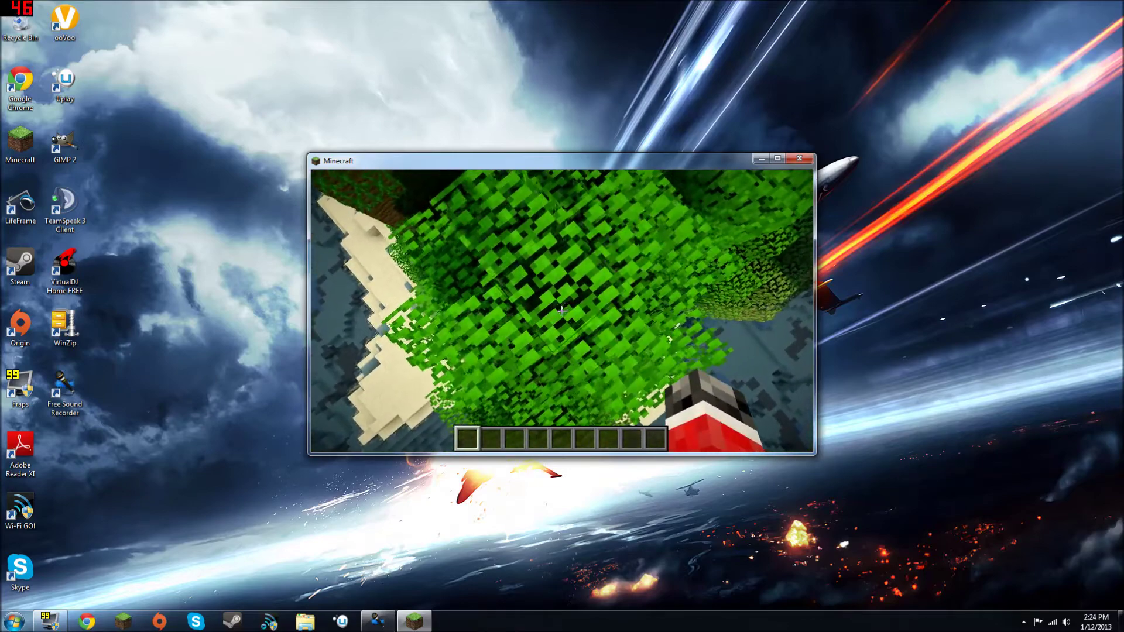
# Step: Move onto the beach, dig a small pit in the sand, and pause the game
pyautogui.press('w')
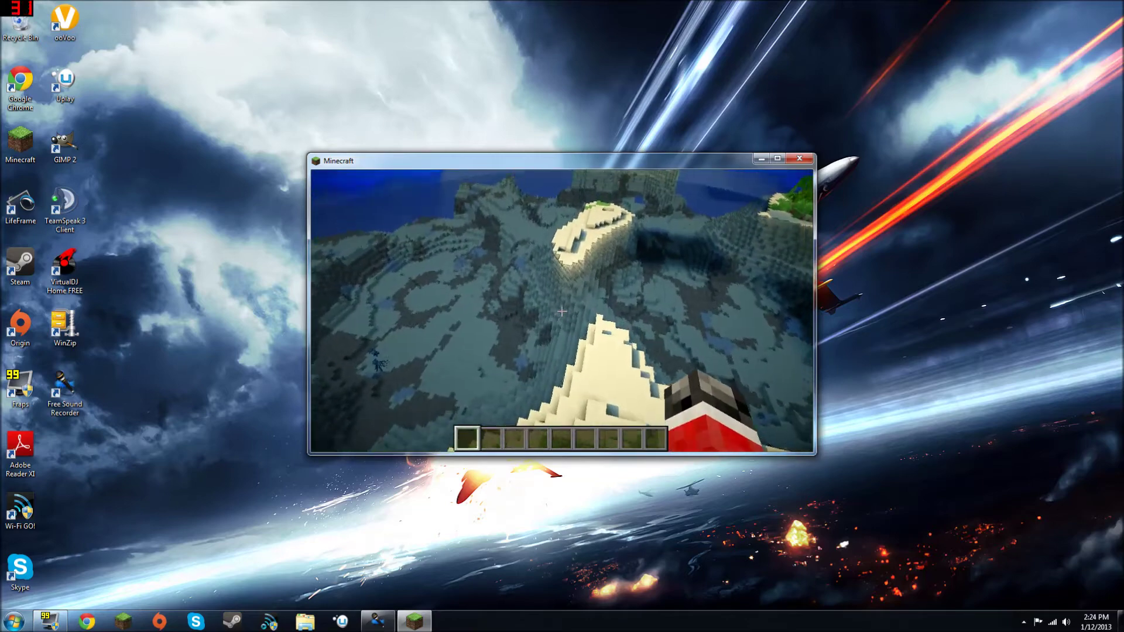
pyautogui.press('2')
pyautogui.press('w')
pyautogui.scroll(-8, 562, 311)
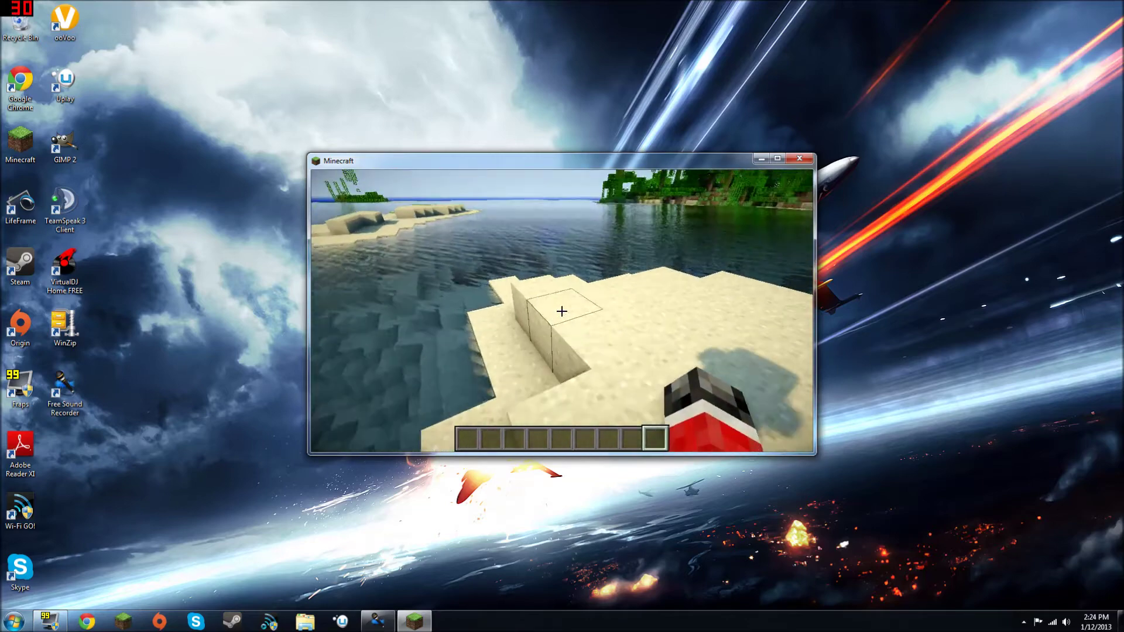
pyautogui.moveTo(562, 311); pyautogui.dragTo(562, 311)
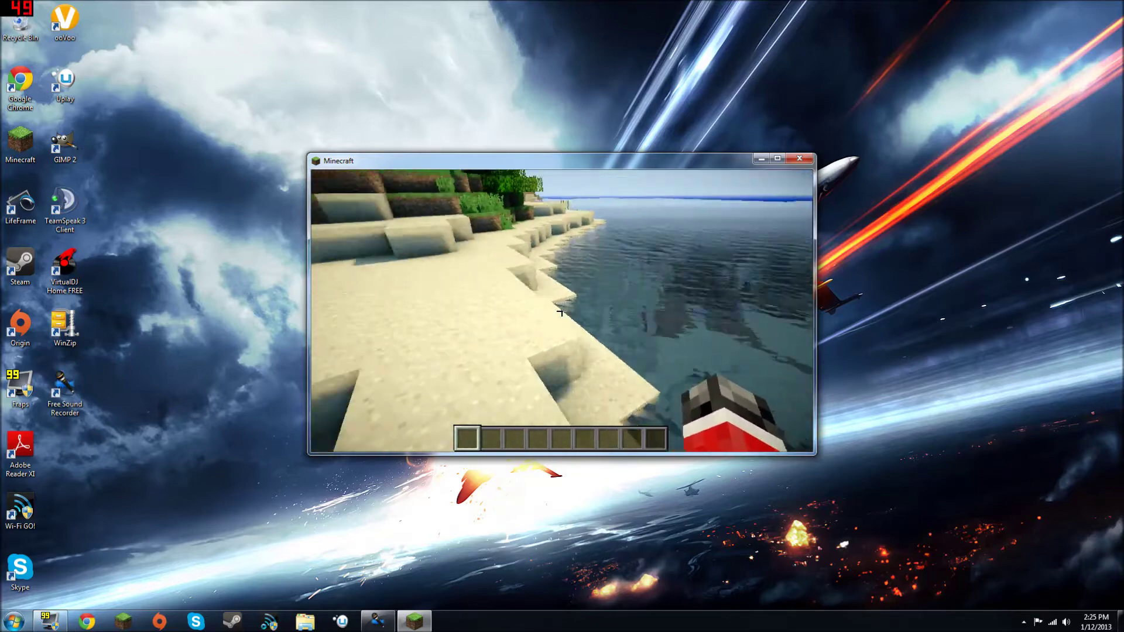
pyautogui.press('Escape')
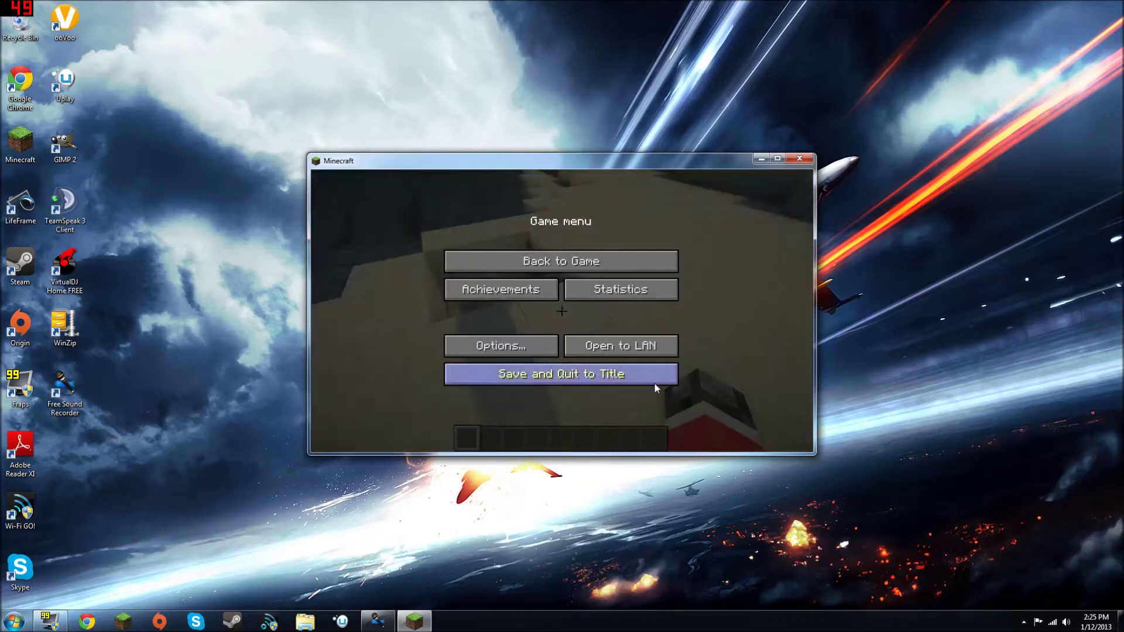
# Step: Quit Minecraft and select the SEUS, Sonic Ethers and other mod folders on the desktop
pyautogui.click(653, 375)
pyautogui.click(581, 399)
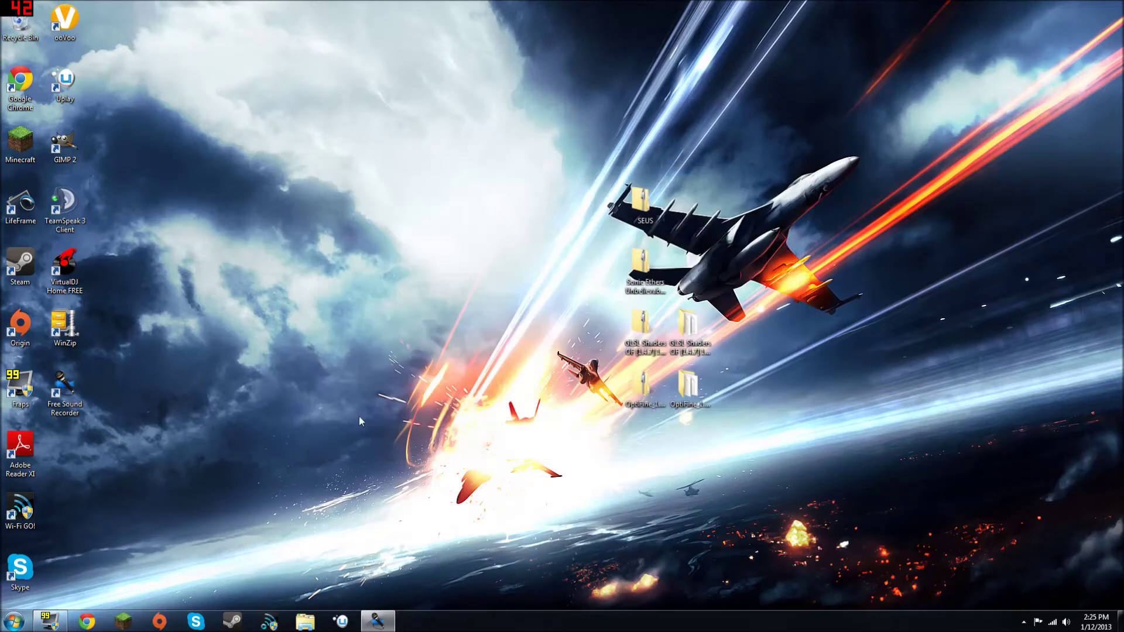
pyautogui.moveTo(638, 93); pyautogui.dragTo(630, 333)
pyautogui.moveTo(626, 501); pyautogui.dragTo(626, 501)
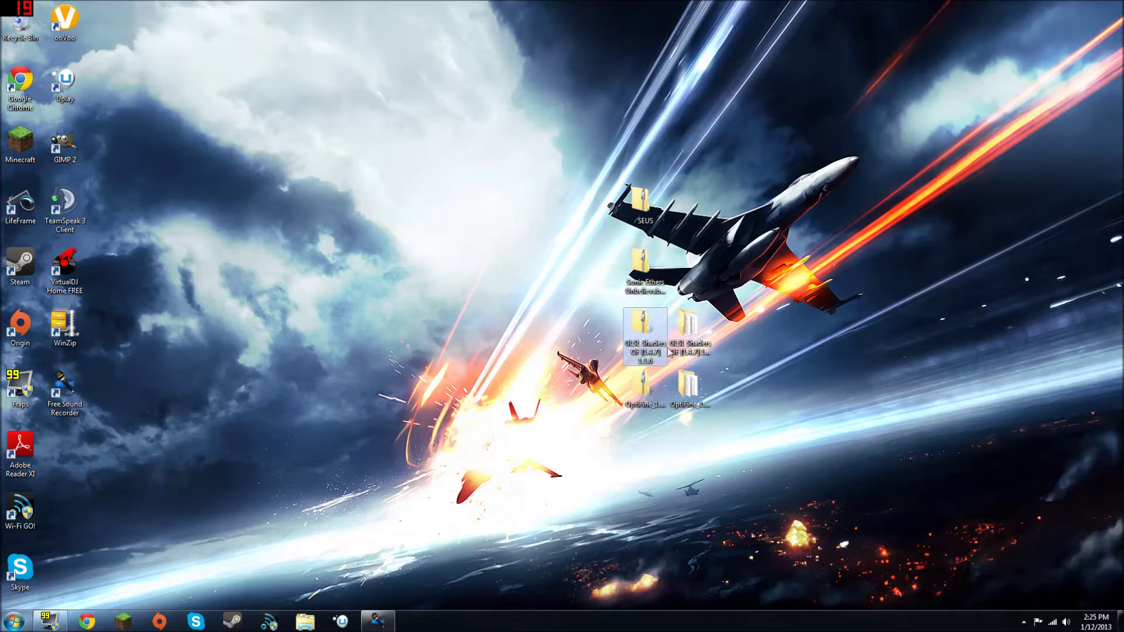
pyautogui.moveTo(598, 329); pyautogui.dragTo(758, 452)
pyautogui.moveTo(688, 263); pyautogui.dragTo(690, 521)
pyautogui.moveTo(696, 420); pyautogui.dragTo(696, 417)
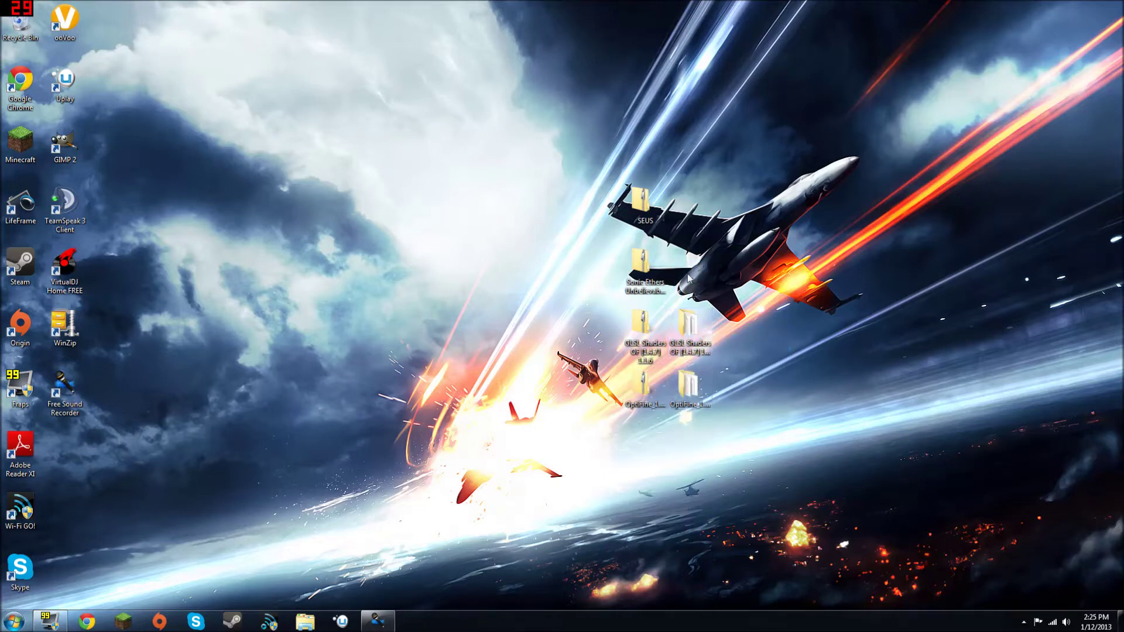
pyautogui.moveTo(676, 295); pyautogui.dragTo(486, 168)
# Step: Open the AppData Roaming folder by searching %appdata% from Start
pyautogui.press('super')
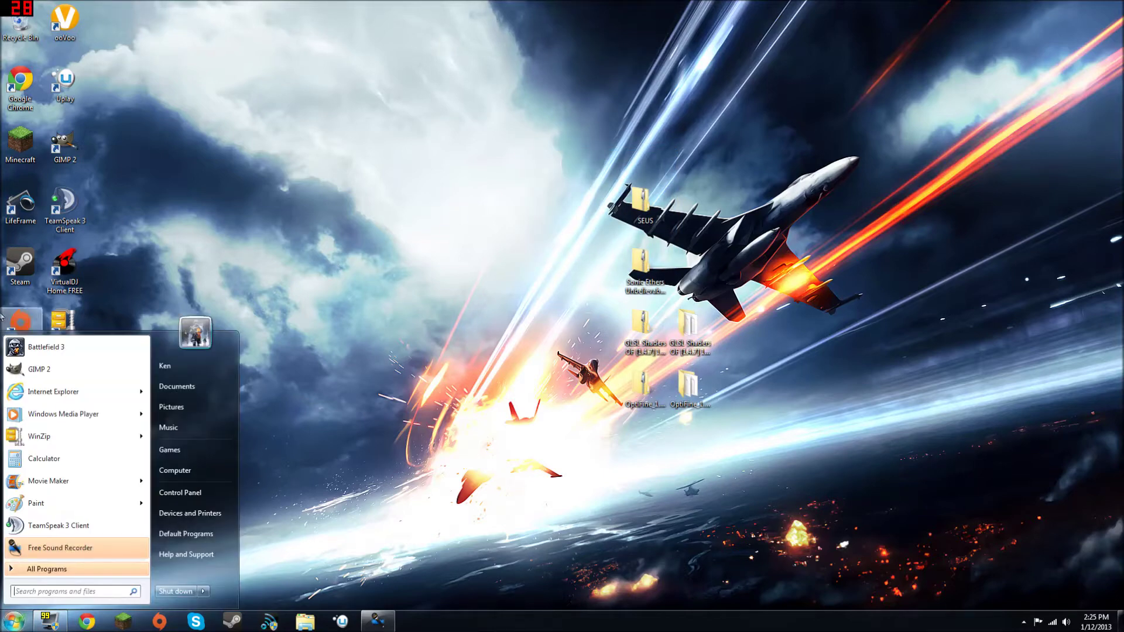
pyautogui.click(3, 626)
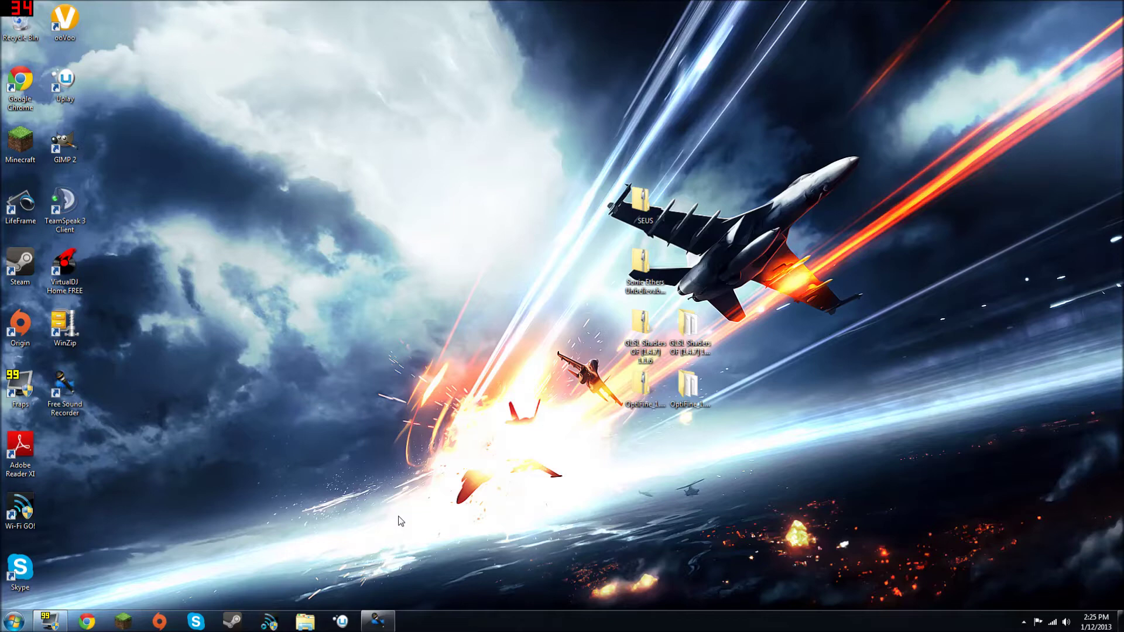
pyautogui.press('super')
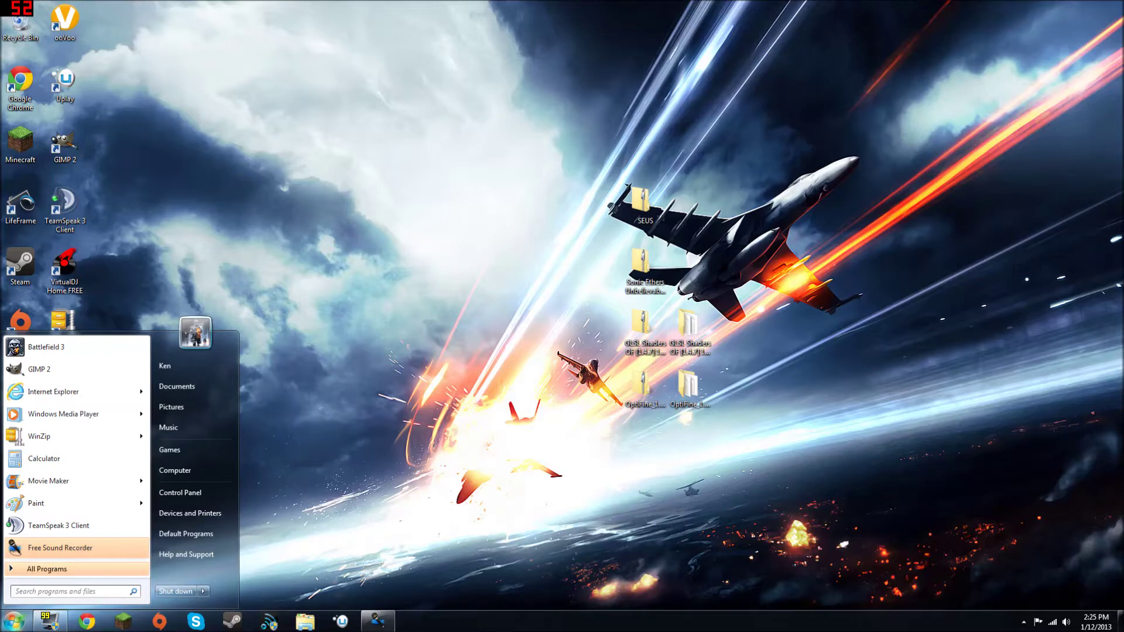
pyautogui.write('%')
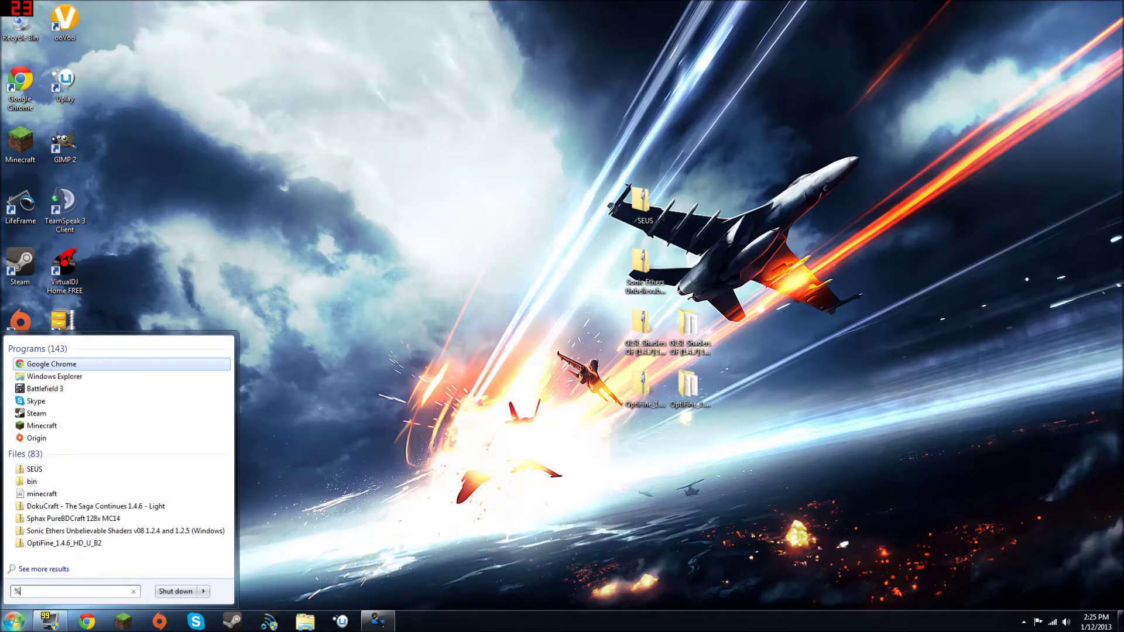
pyautogui.write('appdata')
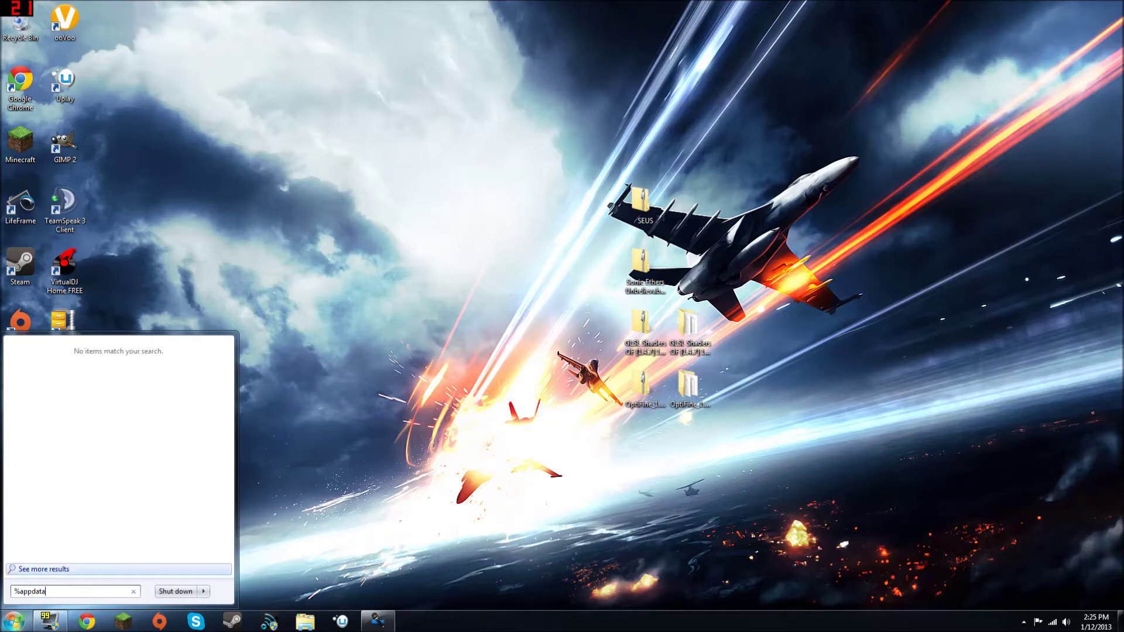
pyautogui.write('%')
pyautogui.press('Return')
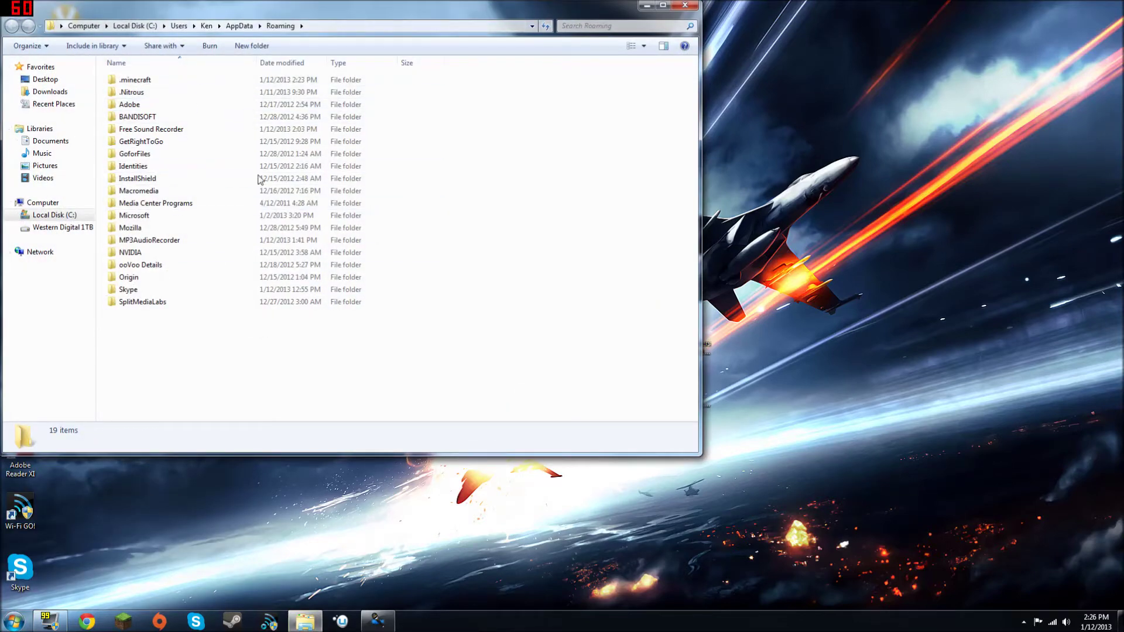
# Step: Open the .minecraft folder and inspect its bin, resources, stats and texturepacks folders
pyautogui.click(238, 85)
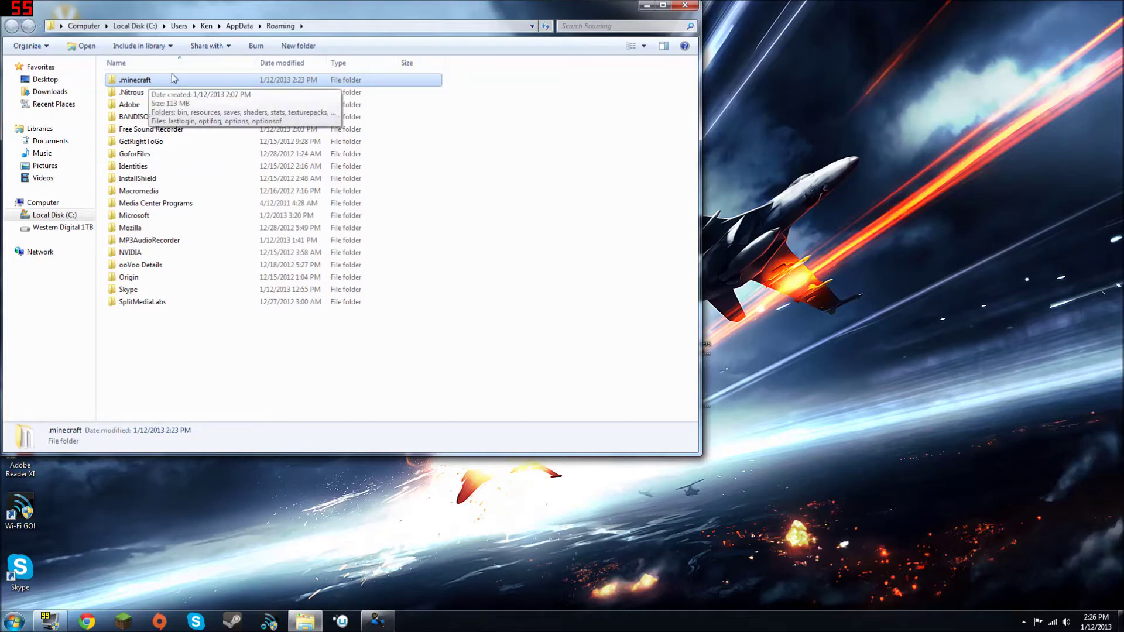
pyautogui.rightClick(146, 77)
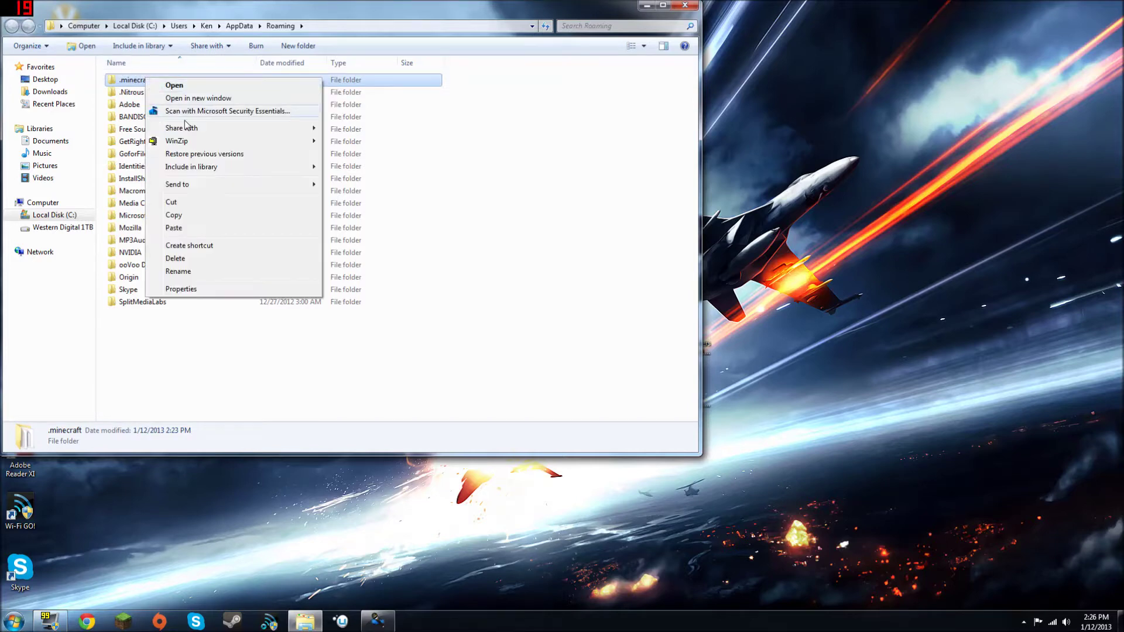
pyautogui.press('Return')
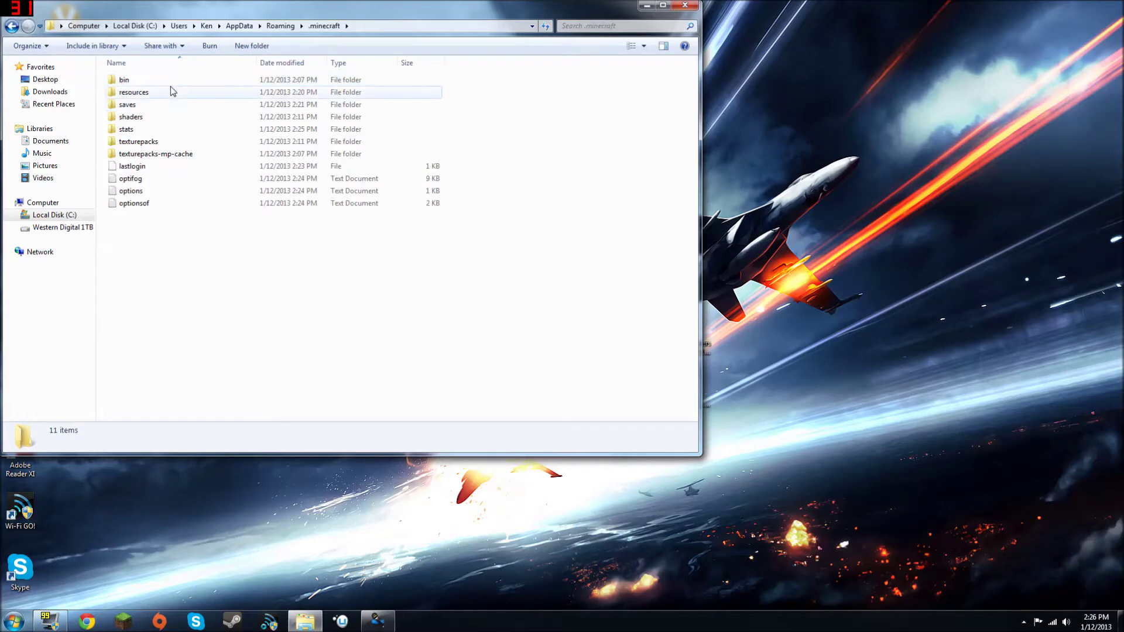
pyautogui.click(167, 82)
pyautogui.click(161, 92)
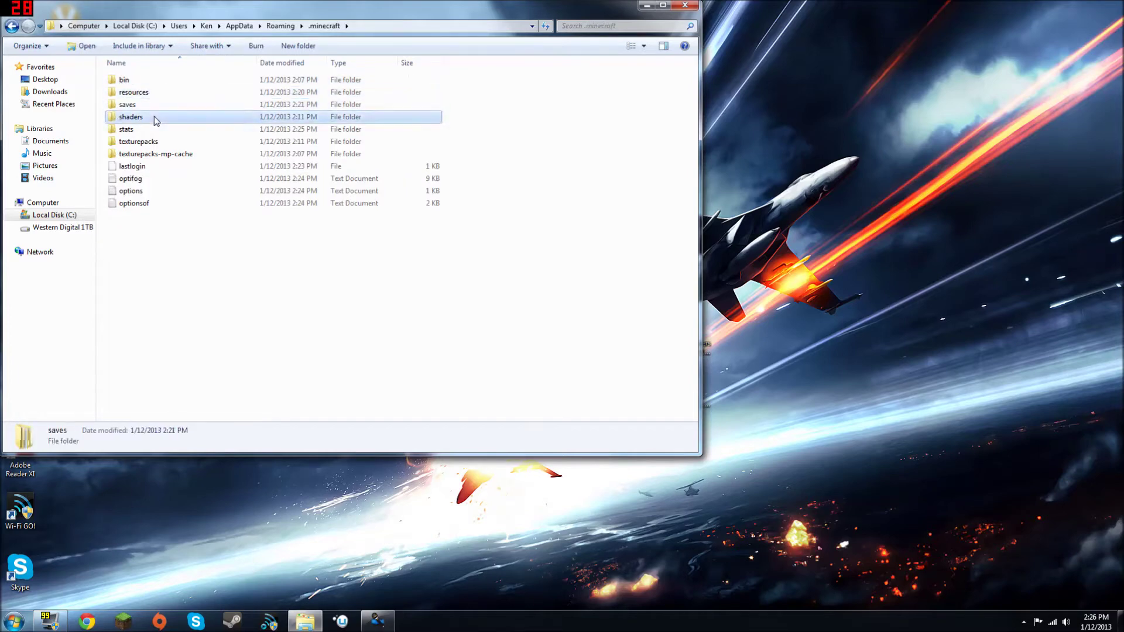
pyautogui.click(151, 131)
pyautogui.click(150, 141)
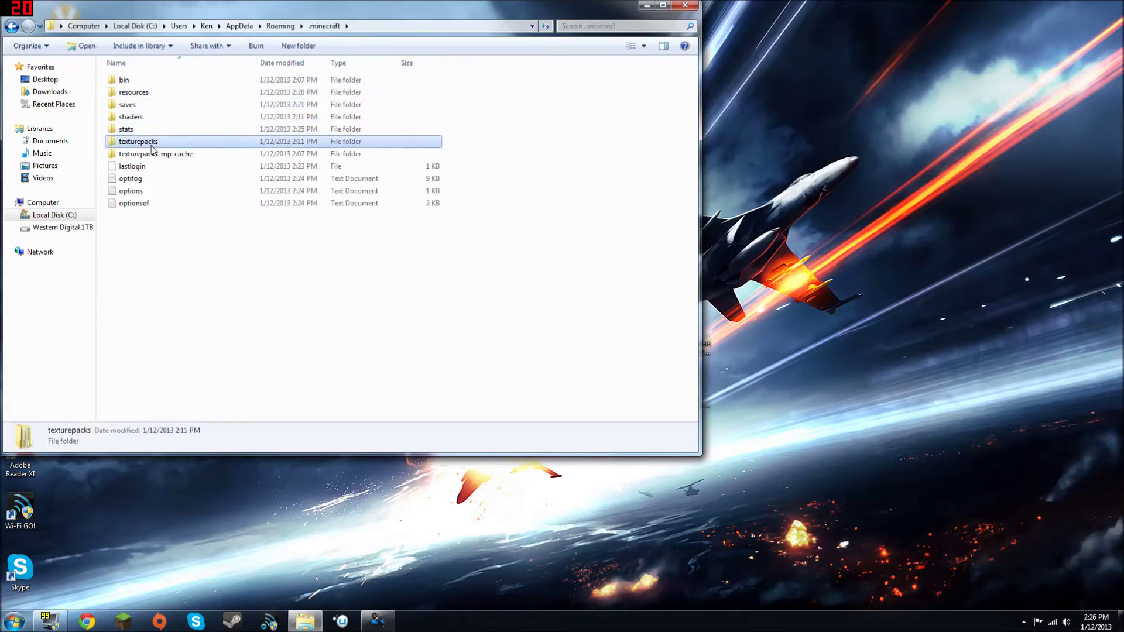
pyautogui.click(153, 154)
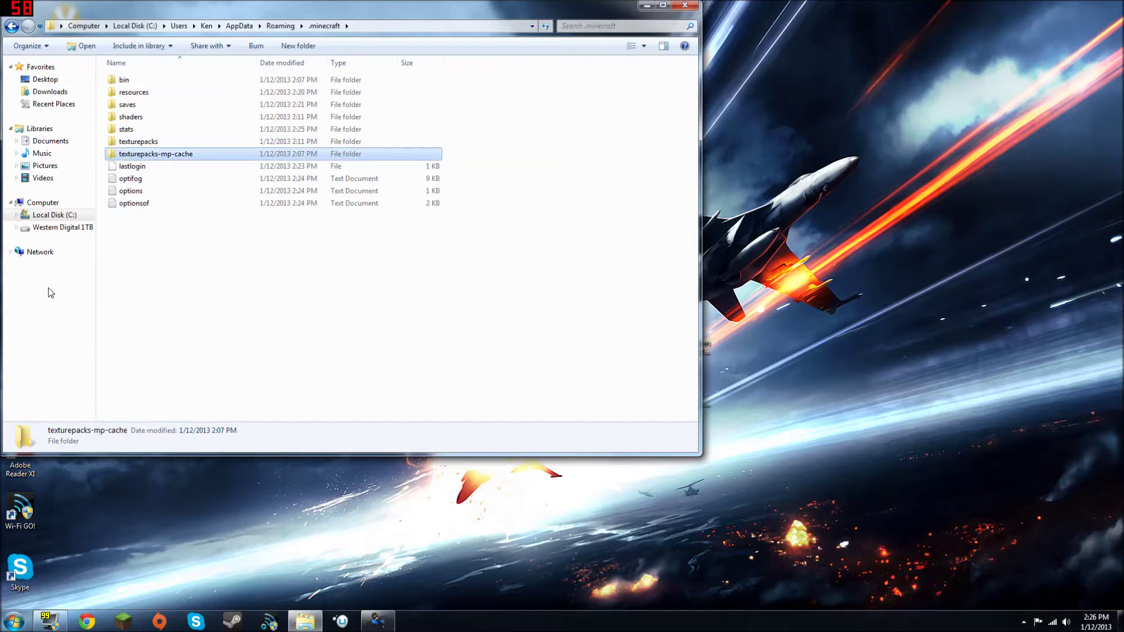
# Step: Select groups of .minecraft items, including shaders and texturepacks-mp-cache through optionsof
pyautogui.moveTo(170, 205); pyautogui.dragTo(142, 69)
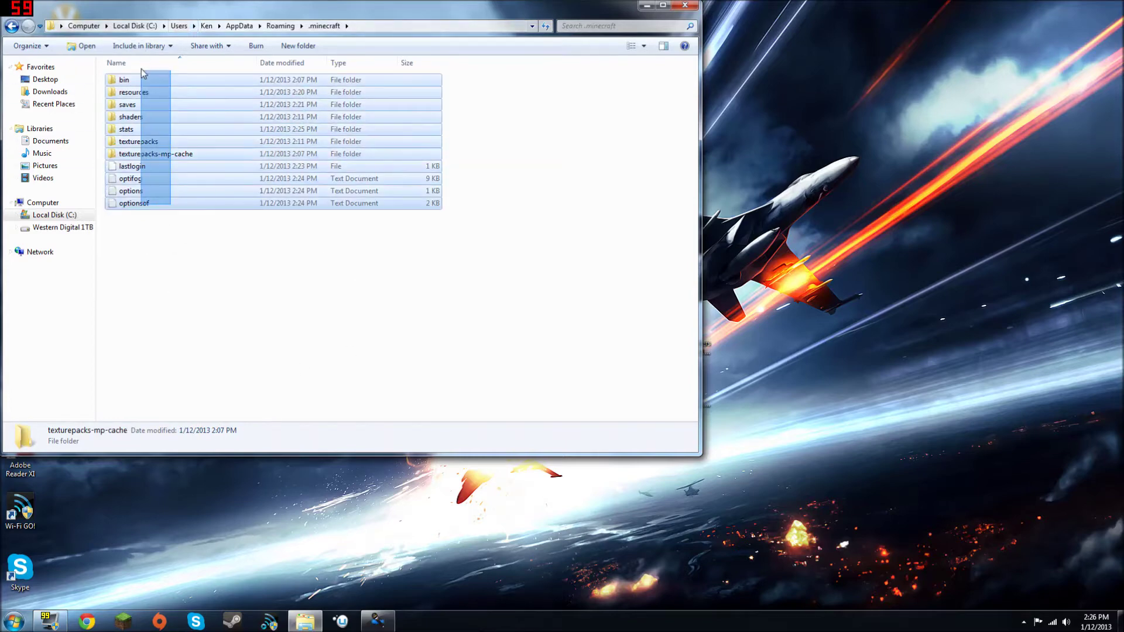
pyautogui.click(141, 267)
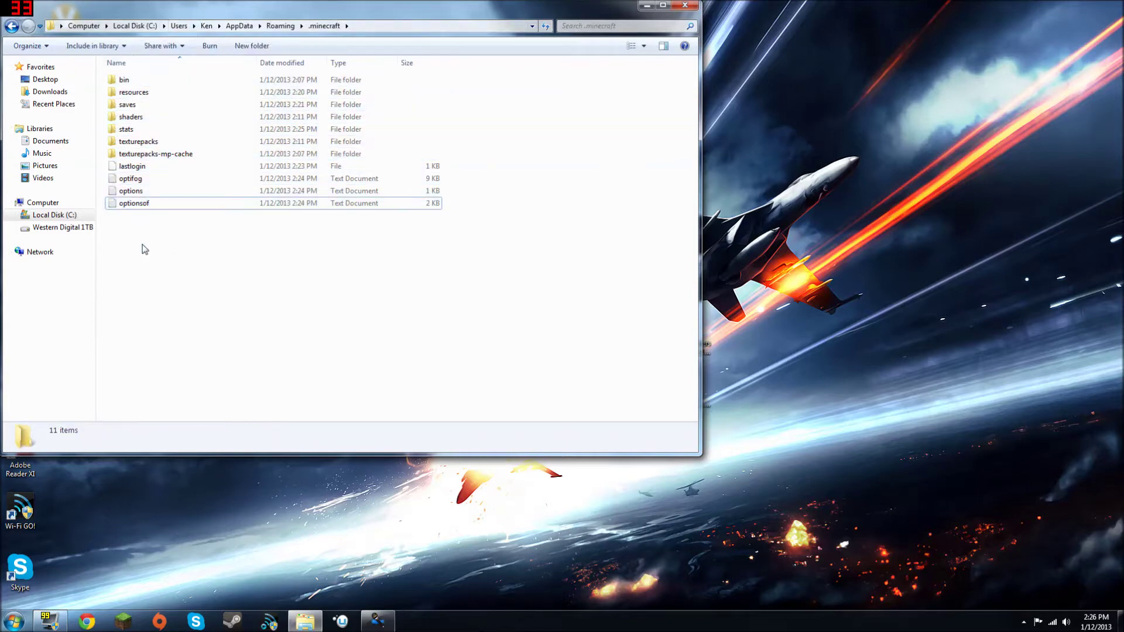
pyautogui.click(130, 117)
pyautogui.moveTo(409, 306); pyautogui.dragTo(209, 160)
pyautogui.click(10, 273)
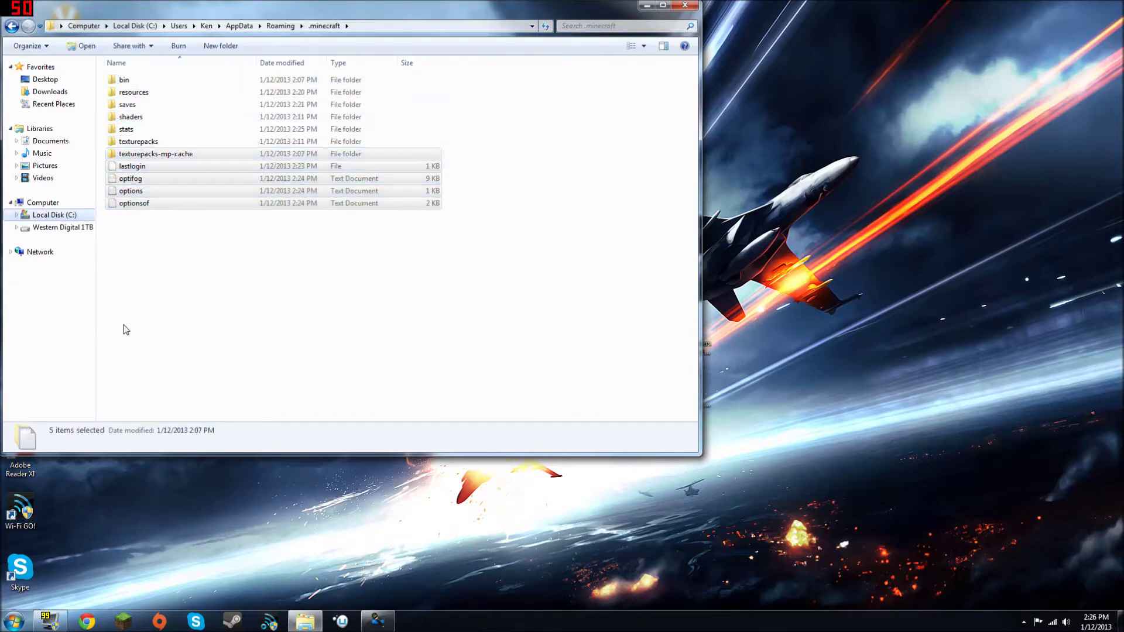
# Step: Back in Roaming, delete the .minecraft folder, confirm, and close the window
pyautogui.click(12, 26)
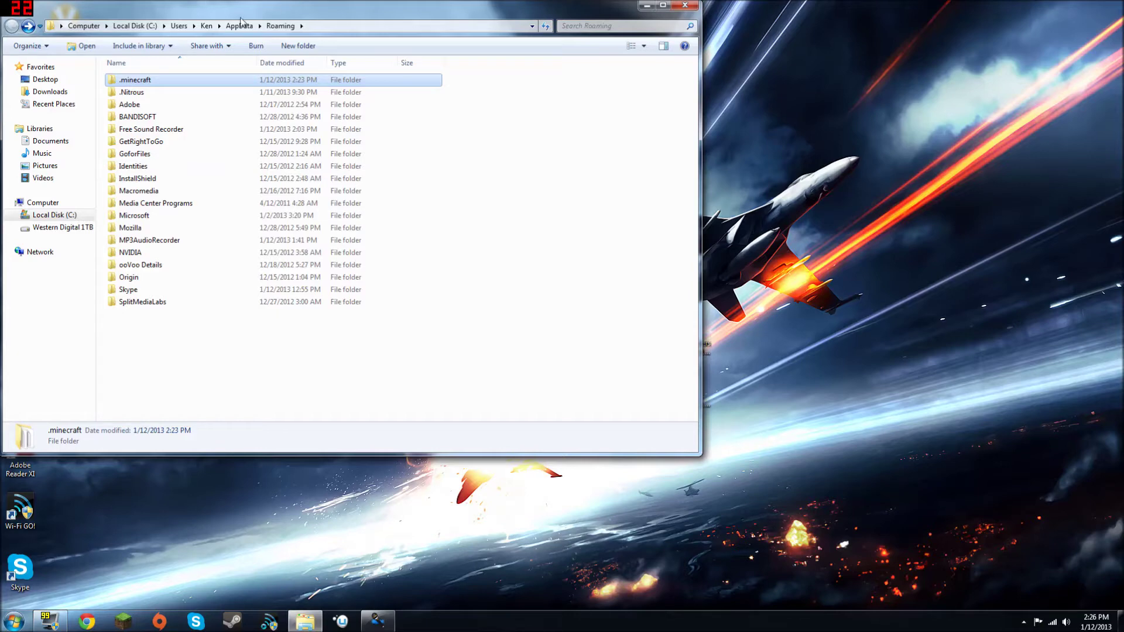
pyautogui.rightClick(158, 80)
pyautogui.click(222, 262)
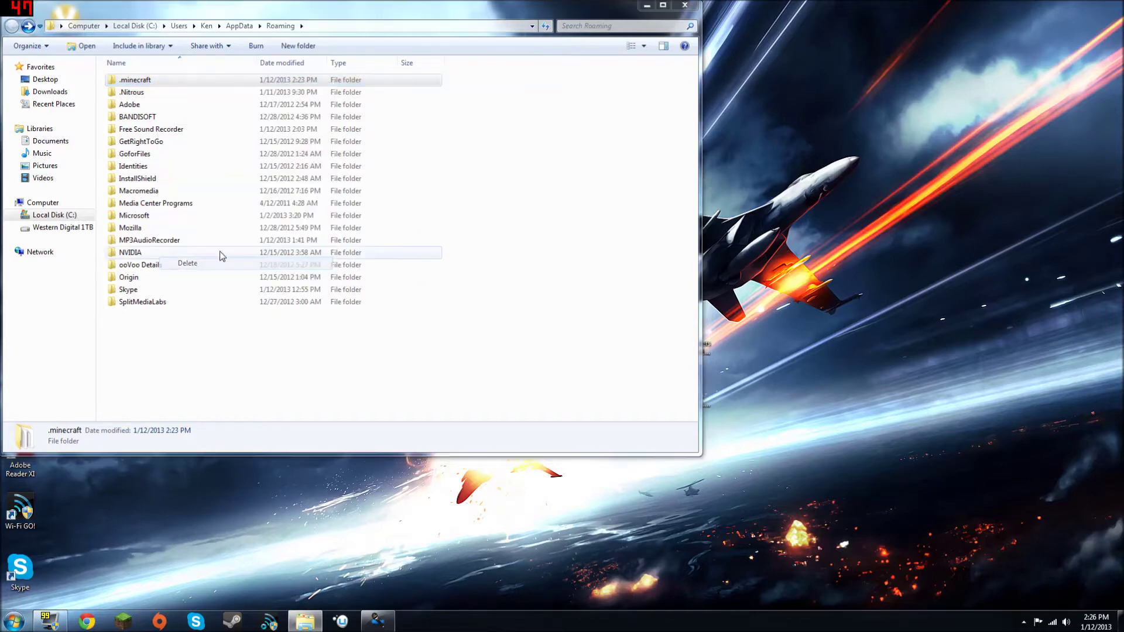
pyautogui.click(600, 363)
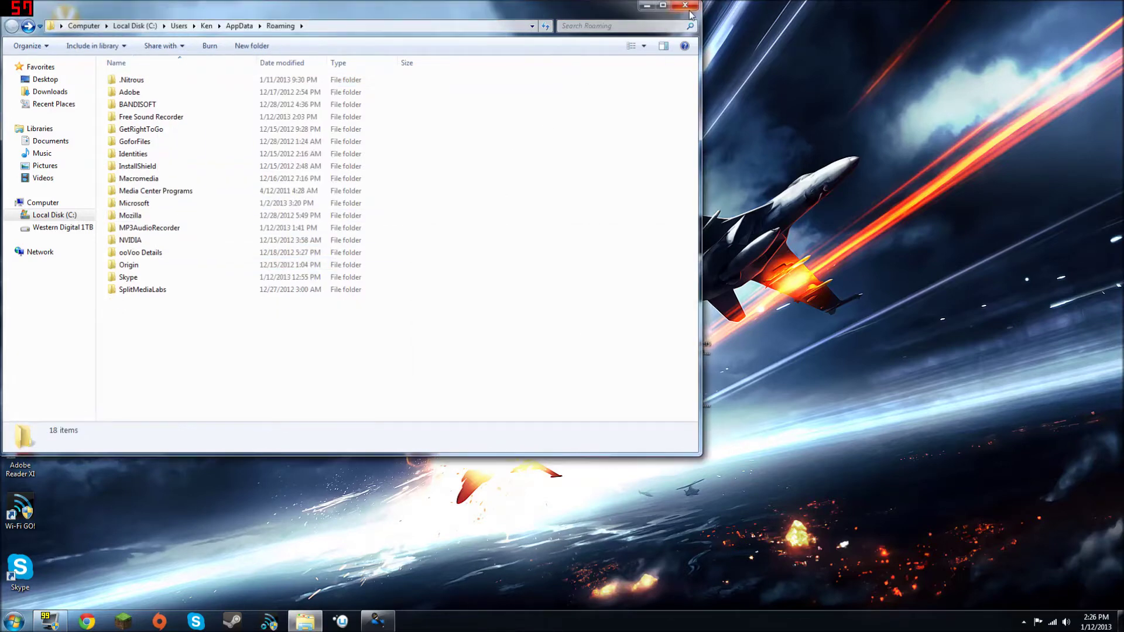
pyautogui.click(685, 6)
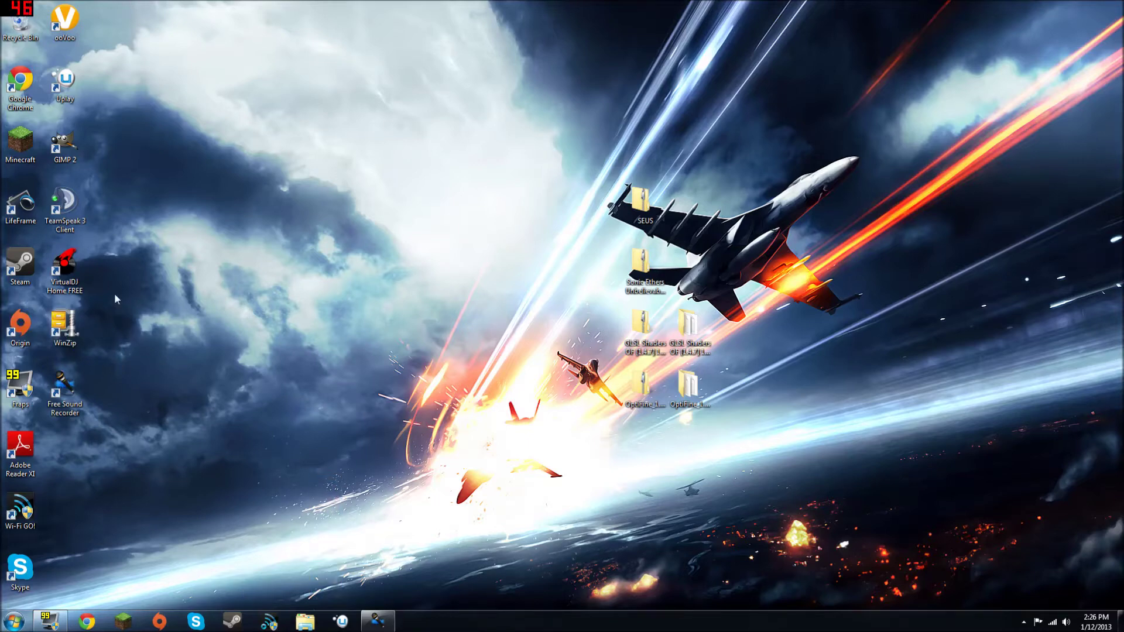
# Step: Relaunch Minecraft and check the launcher settings without changing them
pyautogui.click(123, 619)
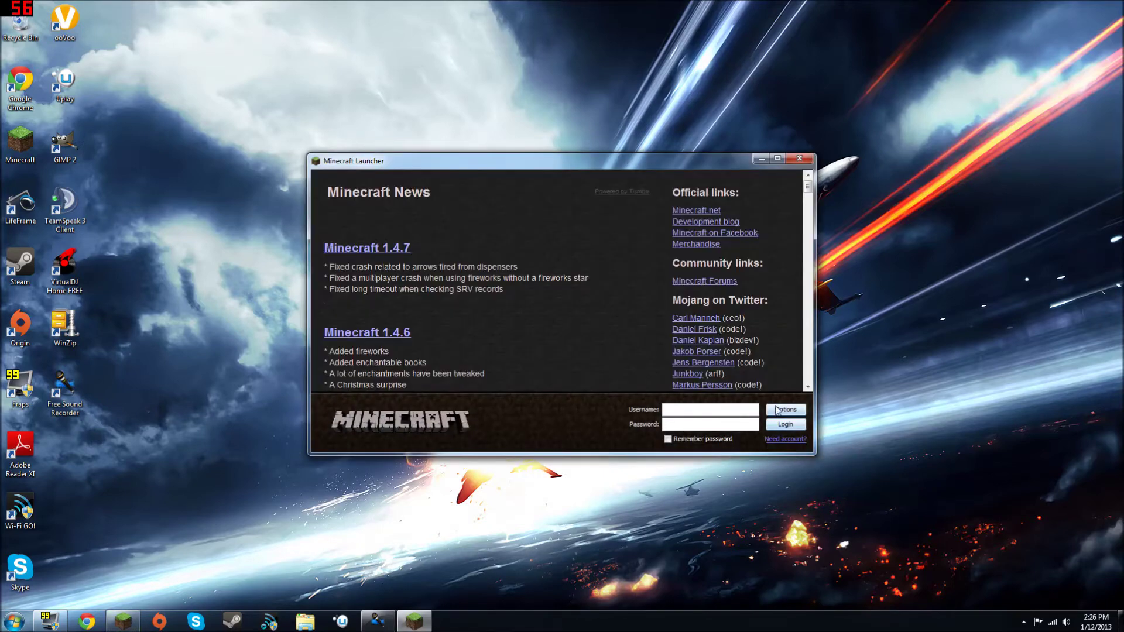
pyautogui.click(777, 409)
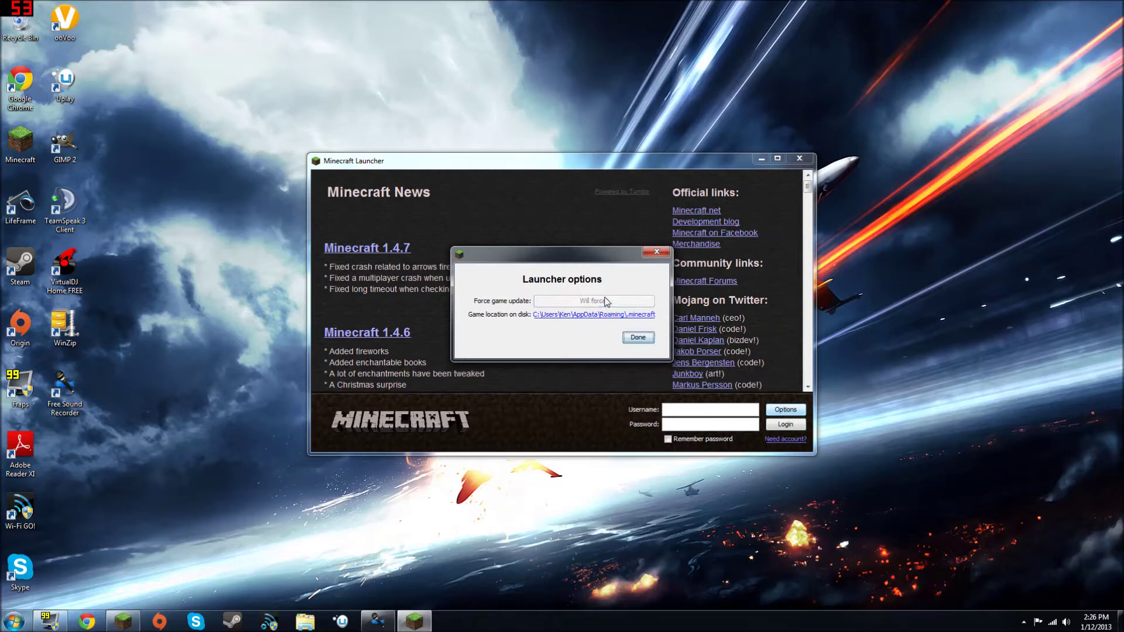
pyautogui.click(637, 337)
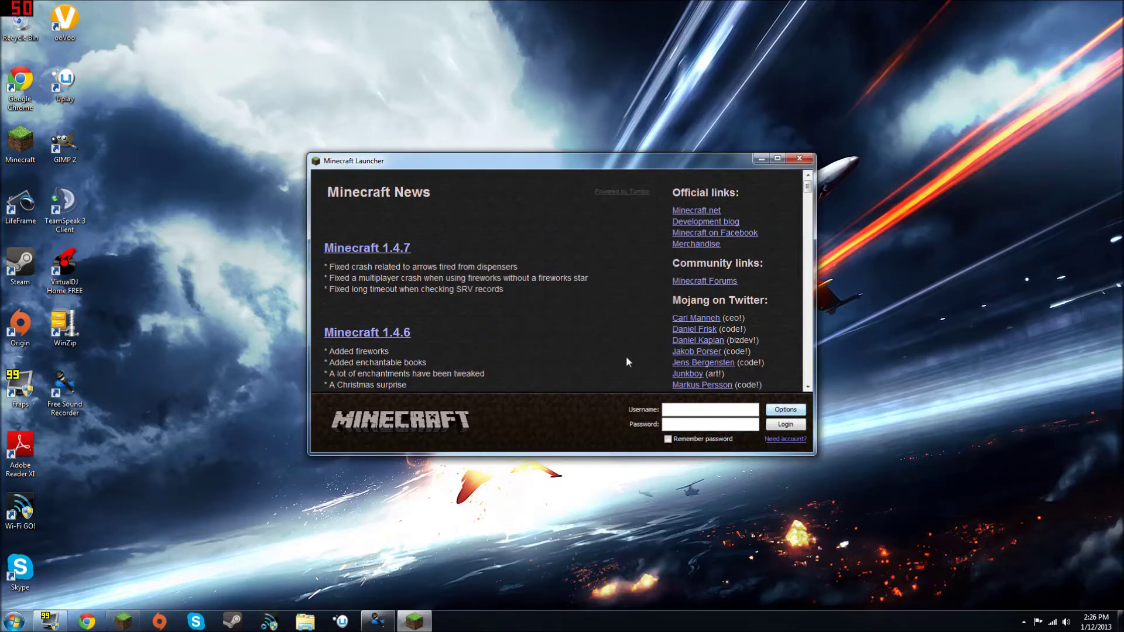
# Step: Log in with the account username, ticking Remember password, so 1.4.7 downloads
pyautogui.write('HighT3chTaco')
pyautogui.click(733, 439)
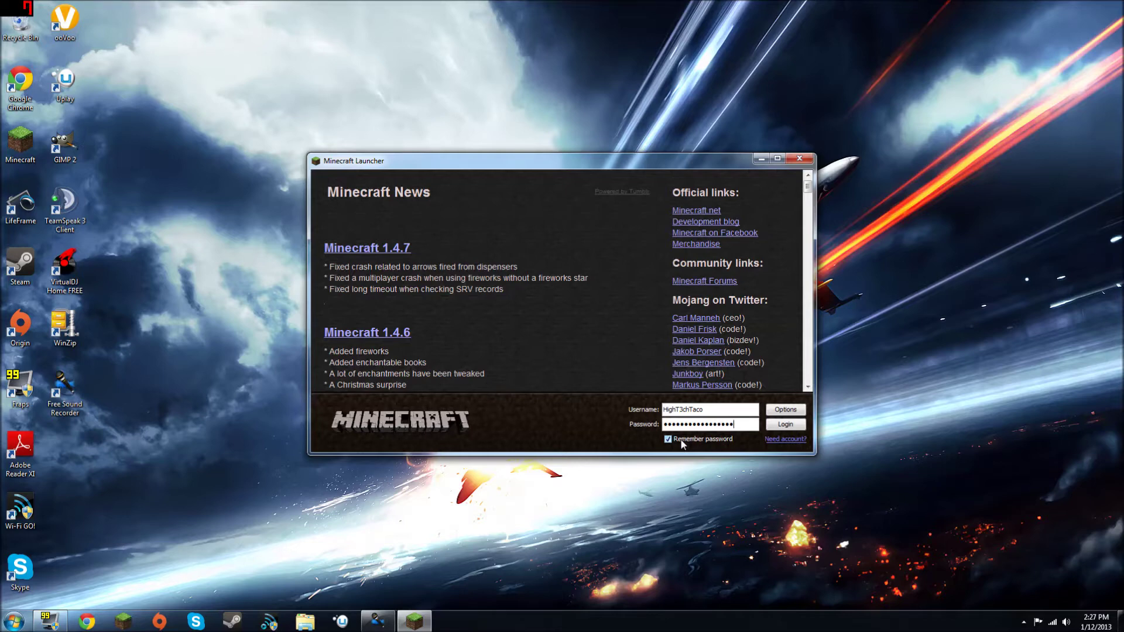
pyautogui.press('Return')
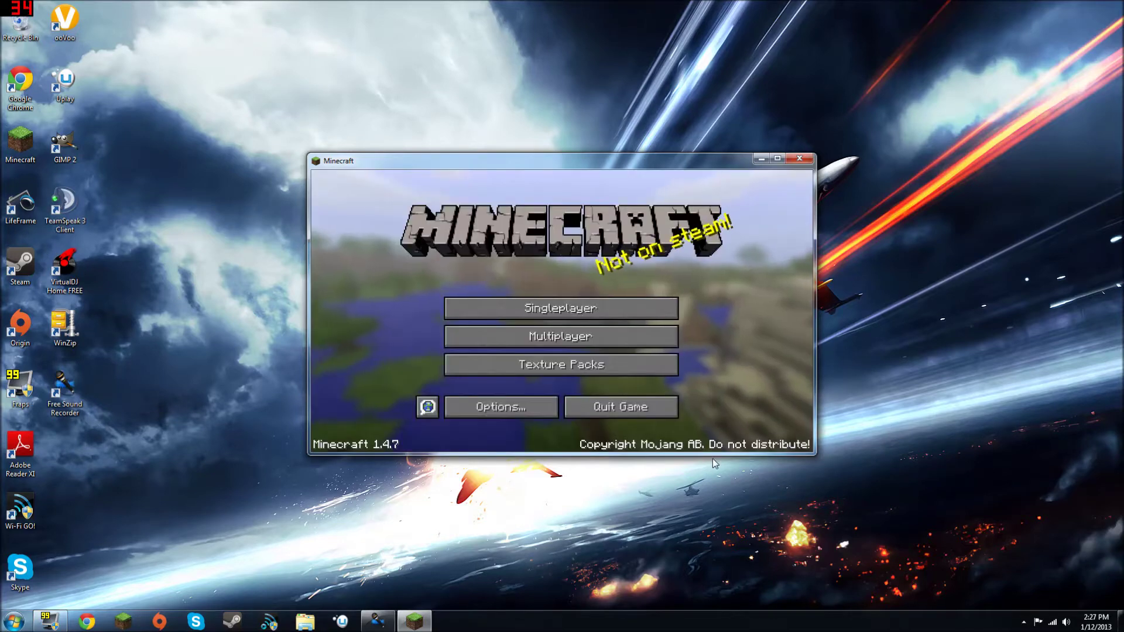
# Step: Check the now-empty singleplayer world list, then quit Minecraft to the desktop
pyautogui.click(586, 306)
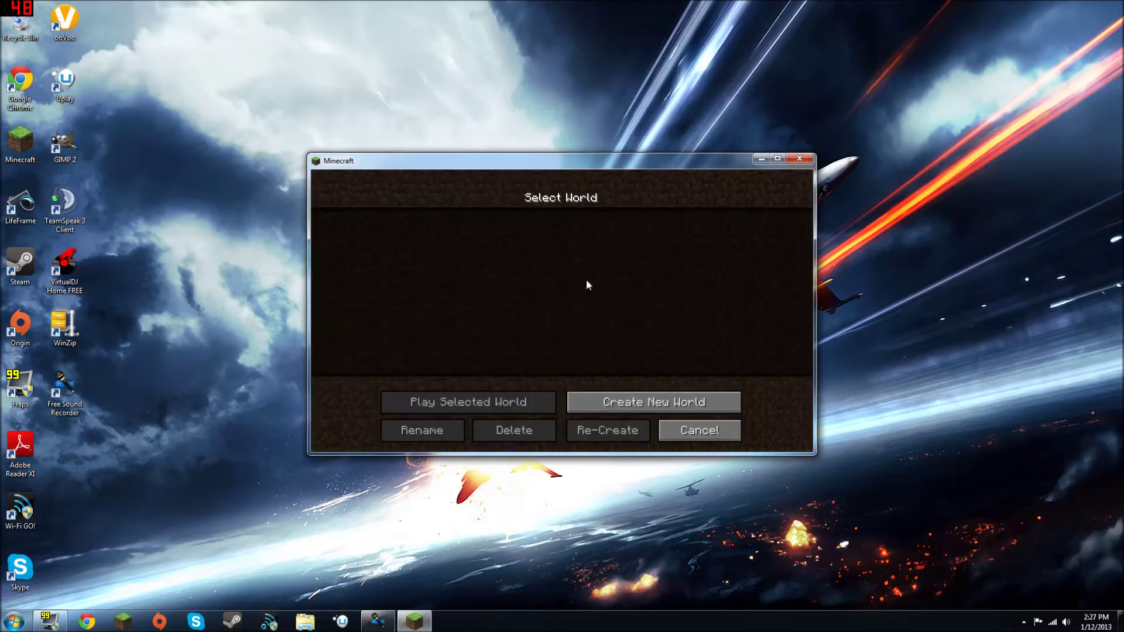
pyautogui.click(686, 440)
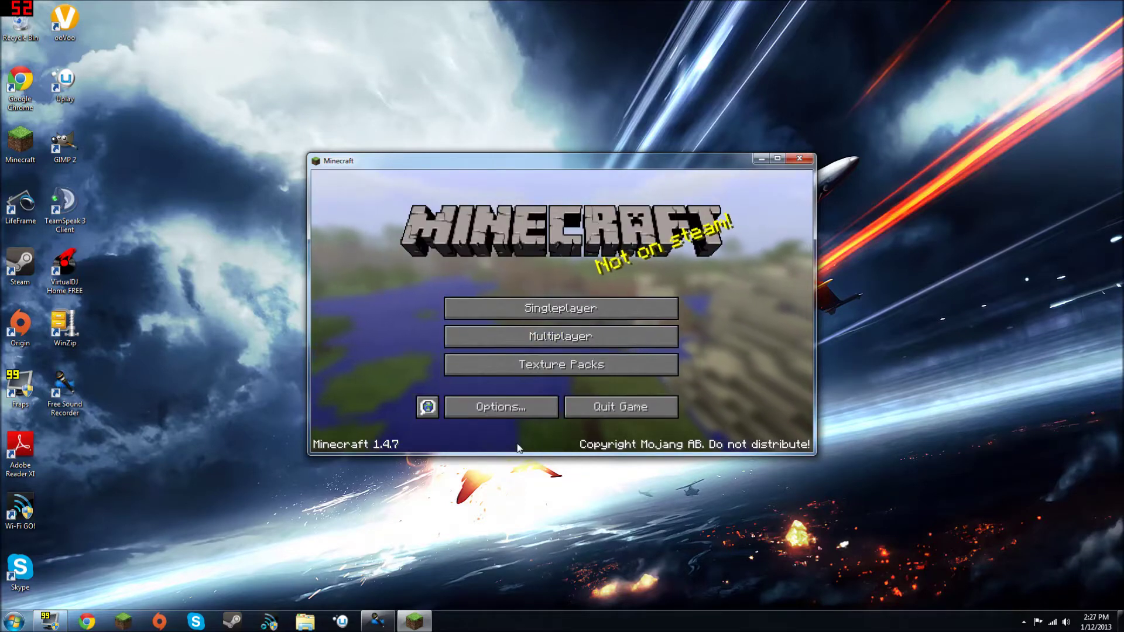
pyautogui.click(633, 413)
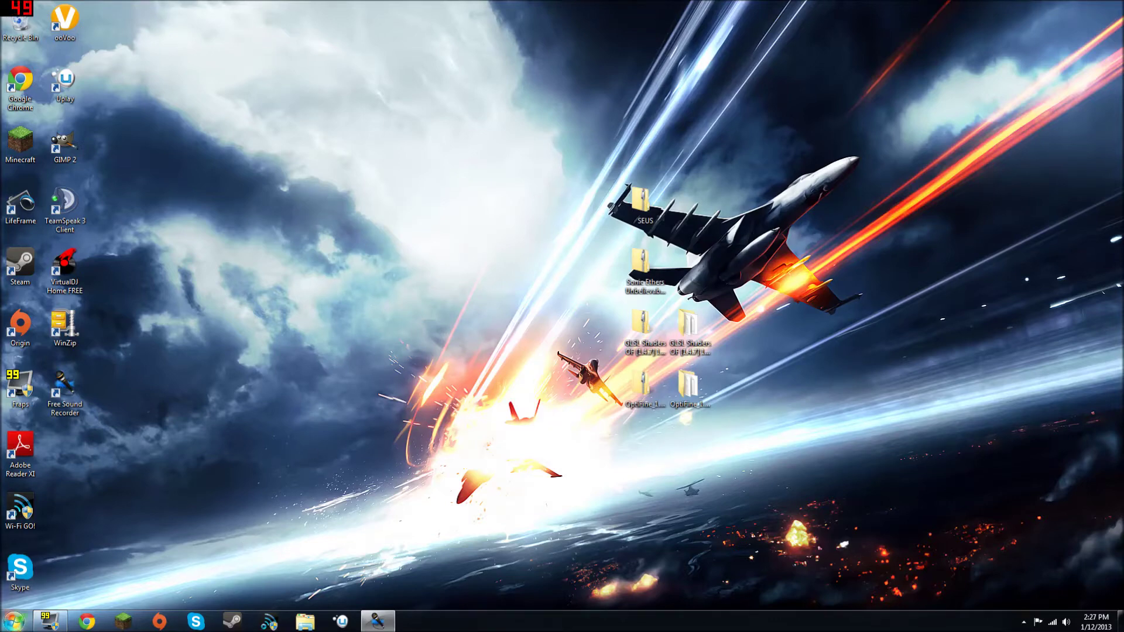
pyautogui.click(14, 621)
# Step: Navigate via %appdata% to the regenerated .minecraft bin folder
pyautogui.write('%a')
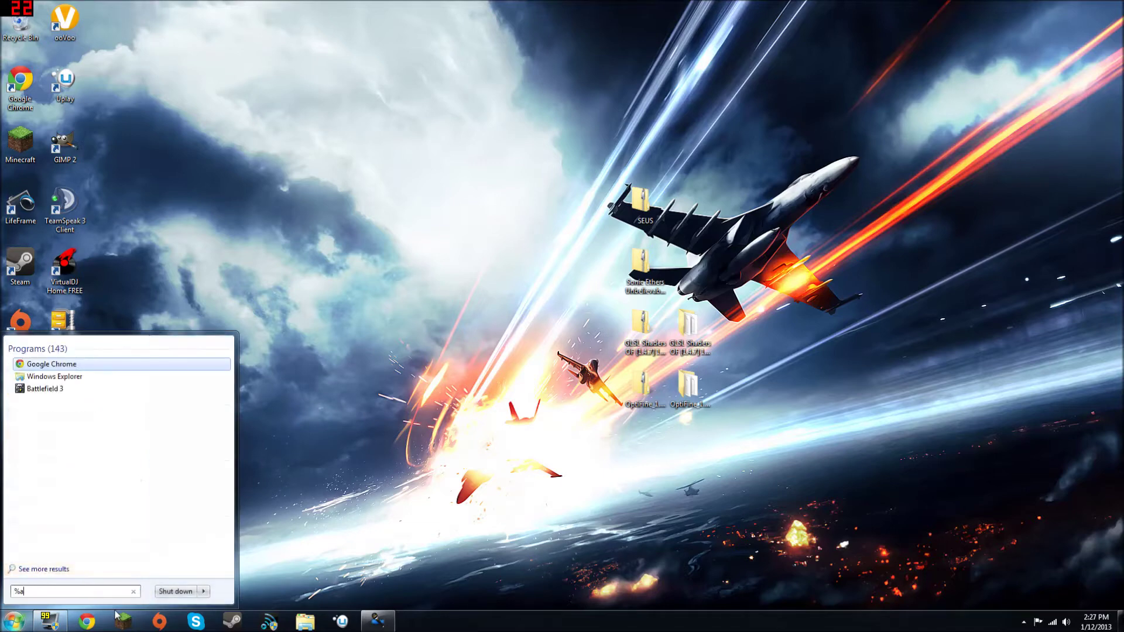
pyautogui.write('ppdata%')
pyautogui.press('Return')
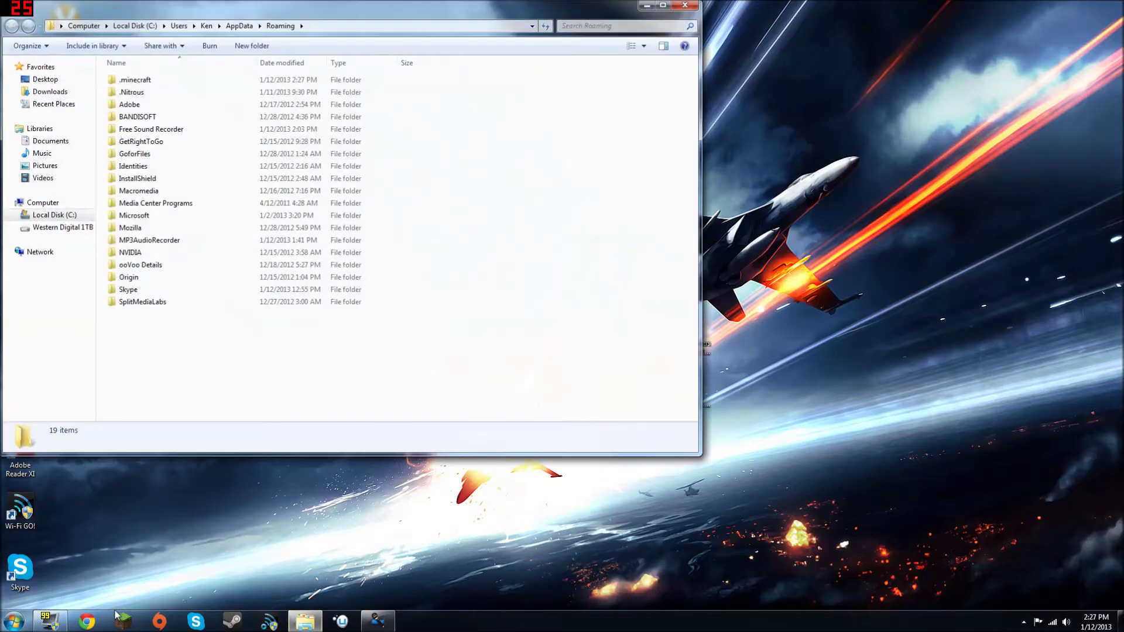
pyautogui.doubleClick(122, 81)
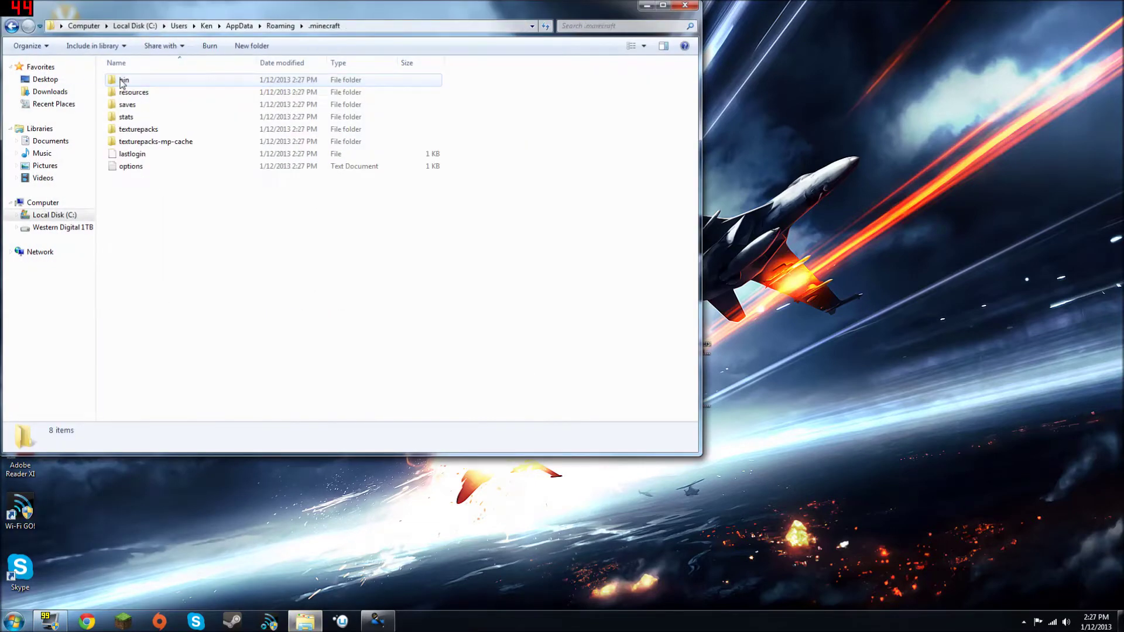
pyautogui.doubleClick(149, 82)
# Step: Open minecraft.jar as an archive in WinZip
pyautogui.click(174, 144)
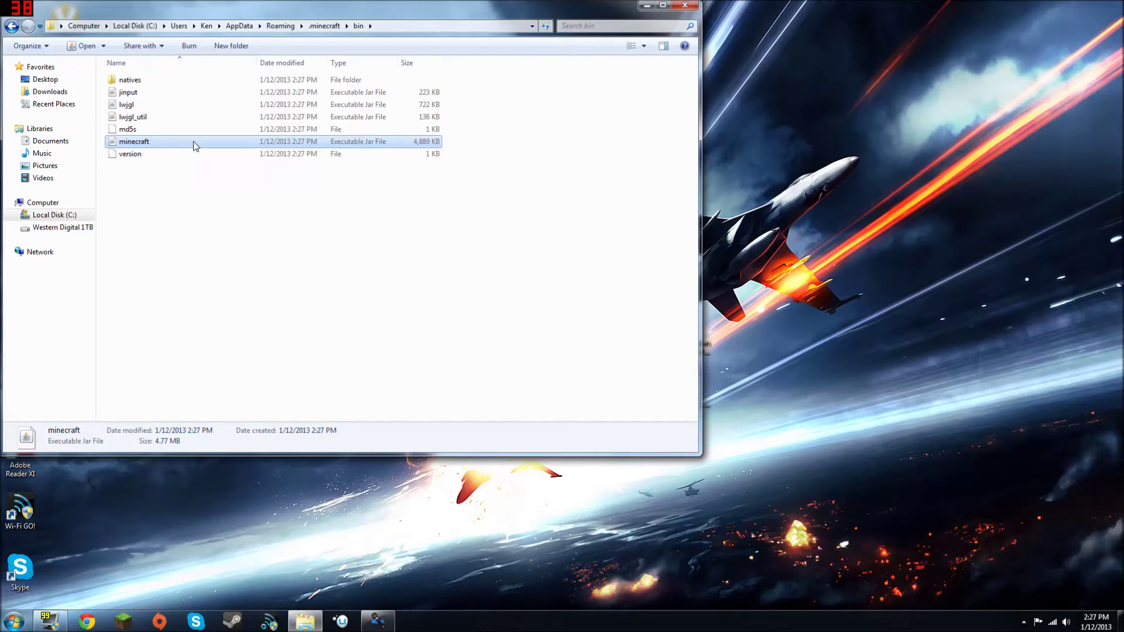
pyautogui.rightClick(193, 142)
pyautogui.moveTo(228, 176)
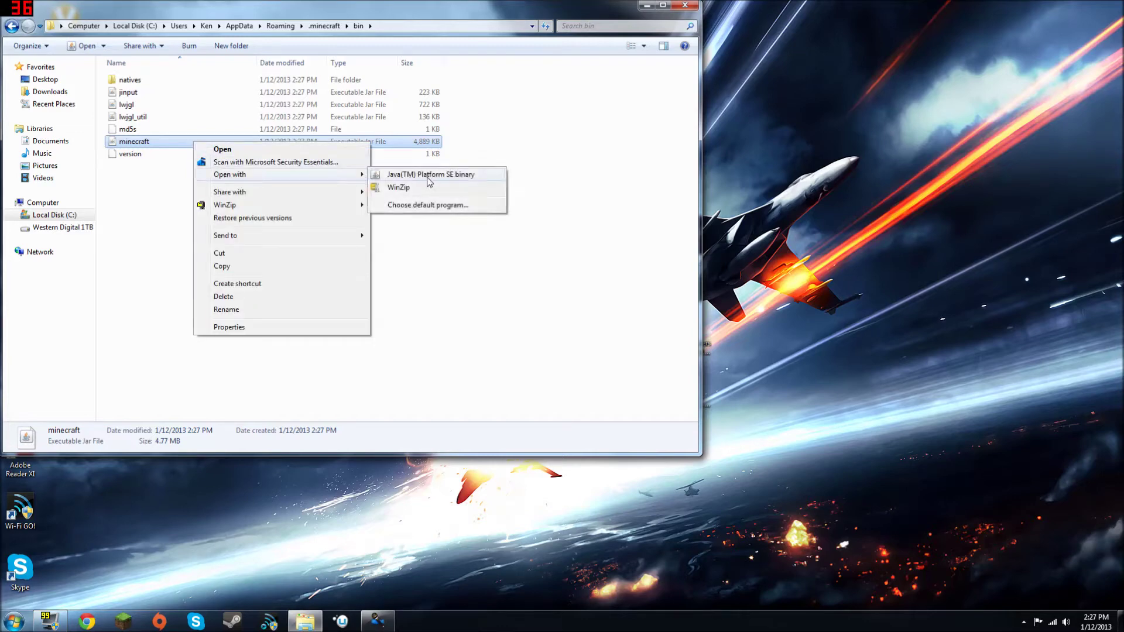
pyautogui.click(398, 187)
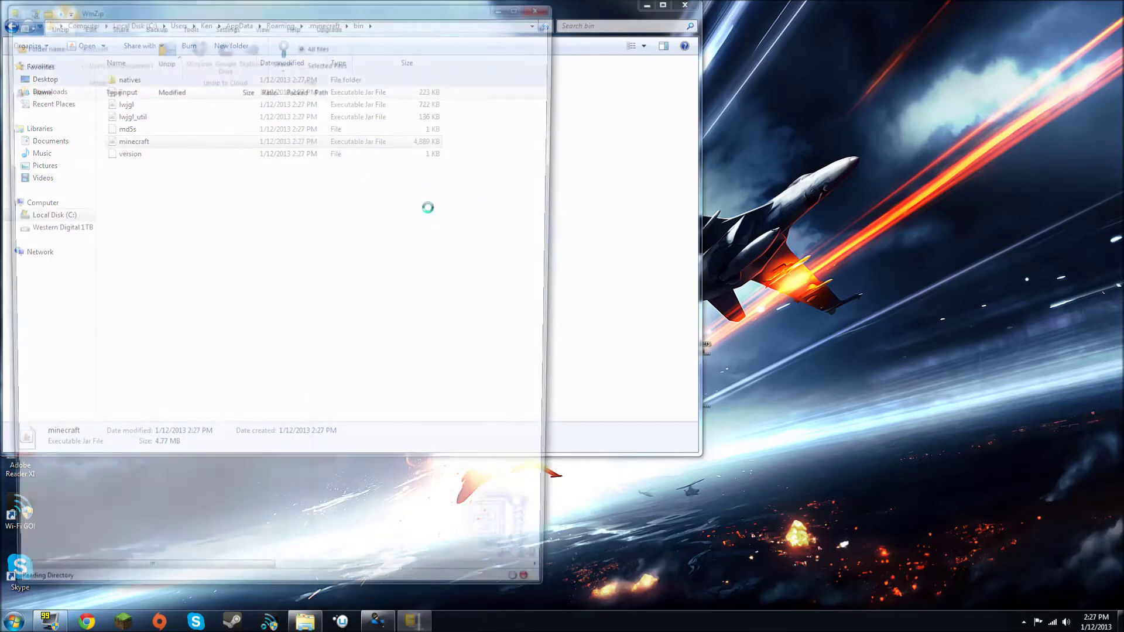
# Step: Dismiss the filename warning and place the OptiFine_1.4.6_HD_U_B2 folder window beside WinZip
pyautogui.click(271, 351)
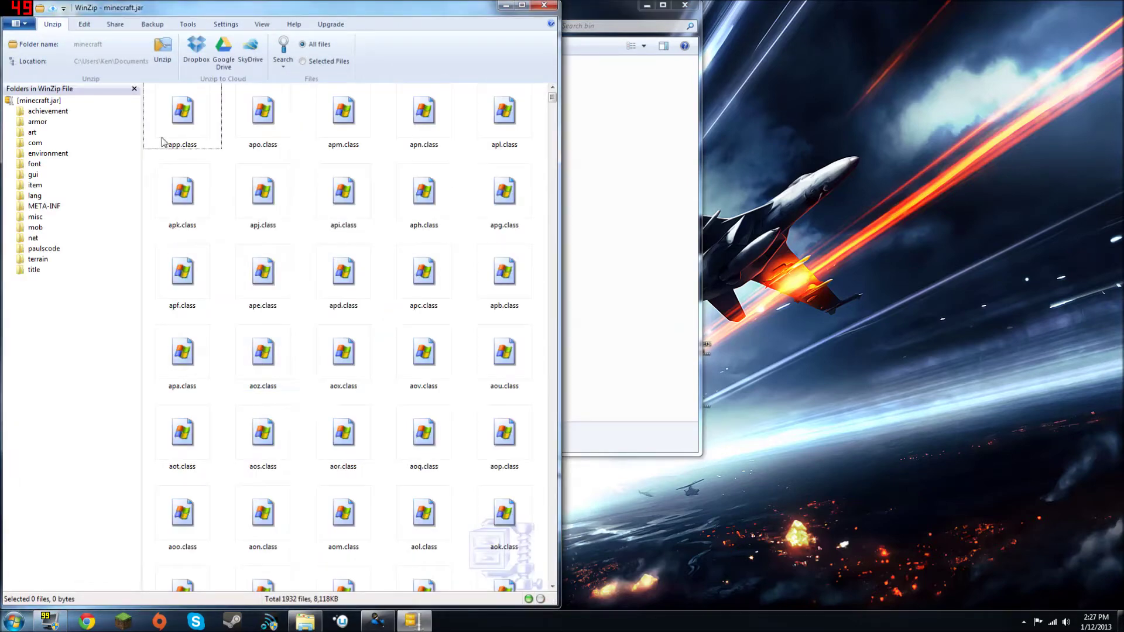
pyautogui.moveTo(553, 99); pyautogui.dragTo(555, 40)
pyautogui.click(685, 6)
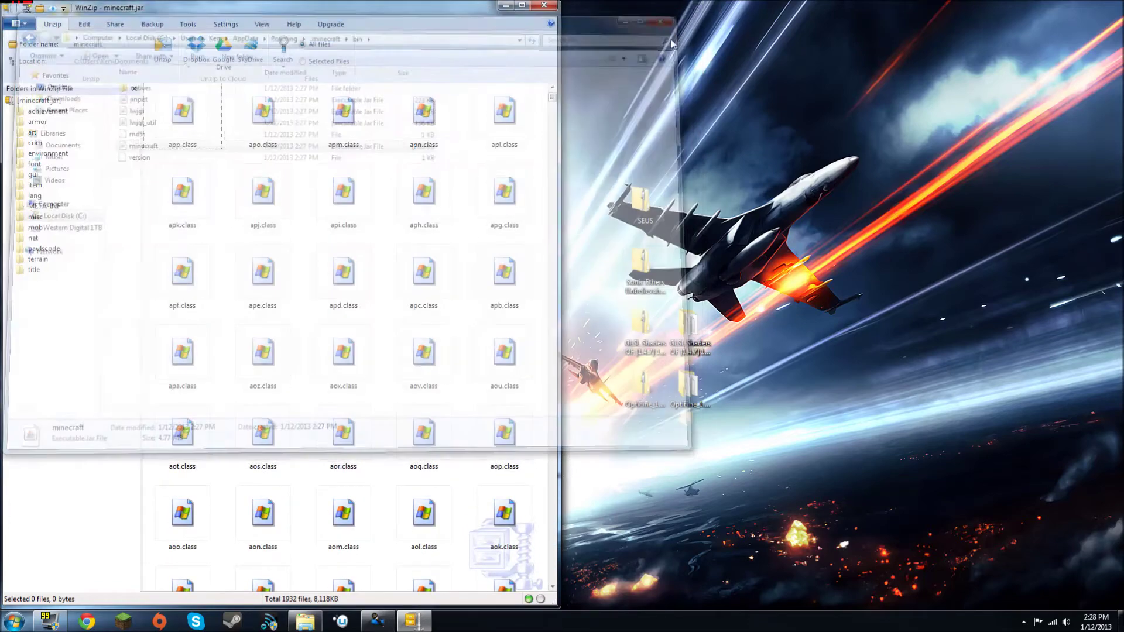
pyautogui.doubleClick(677, 393)
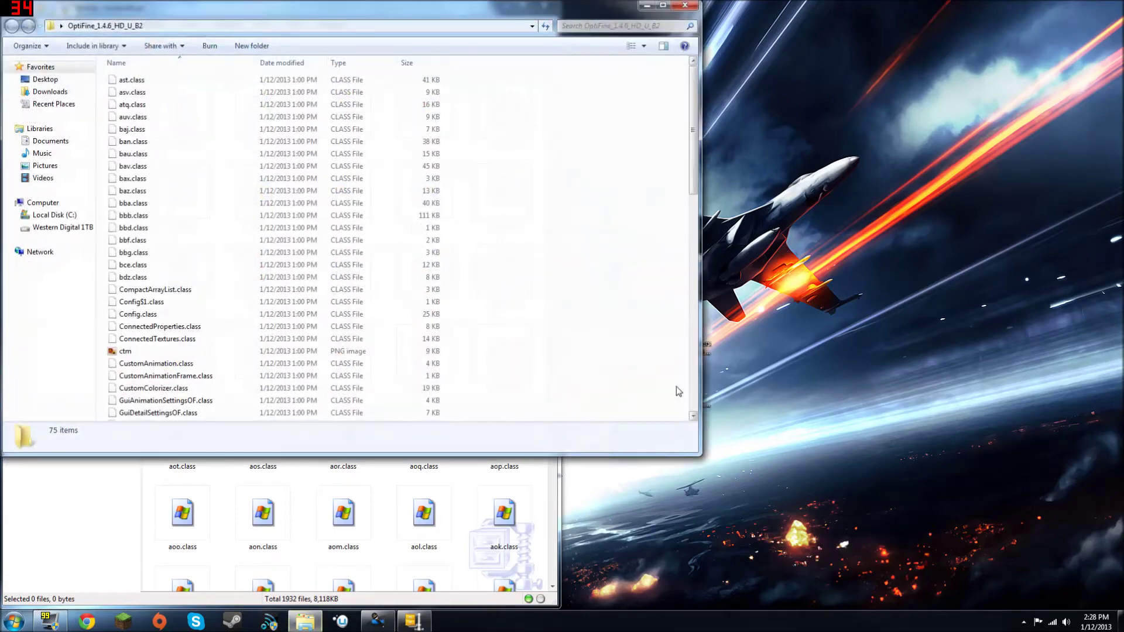
pyautogui.moveTo(298, 13); pyautogui.dragTo(1121, 122)
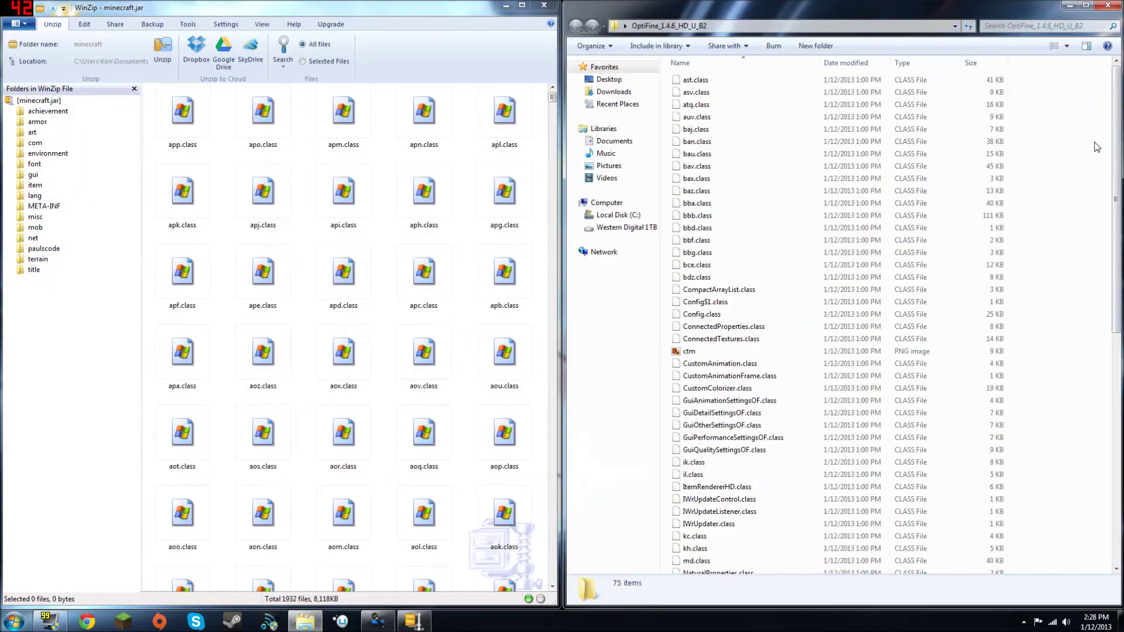
# Step: Drag all 75 OptiFine files into minecraft.jar, accept the aux.class warning, and close the folder
pyautogui.click(761, 264)
pyautogui.hotkey('ctrl', 'a')
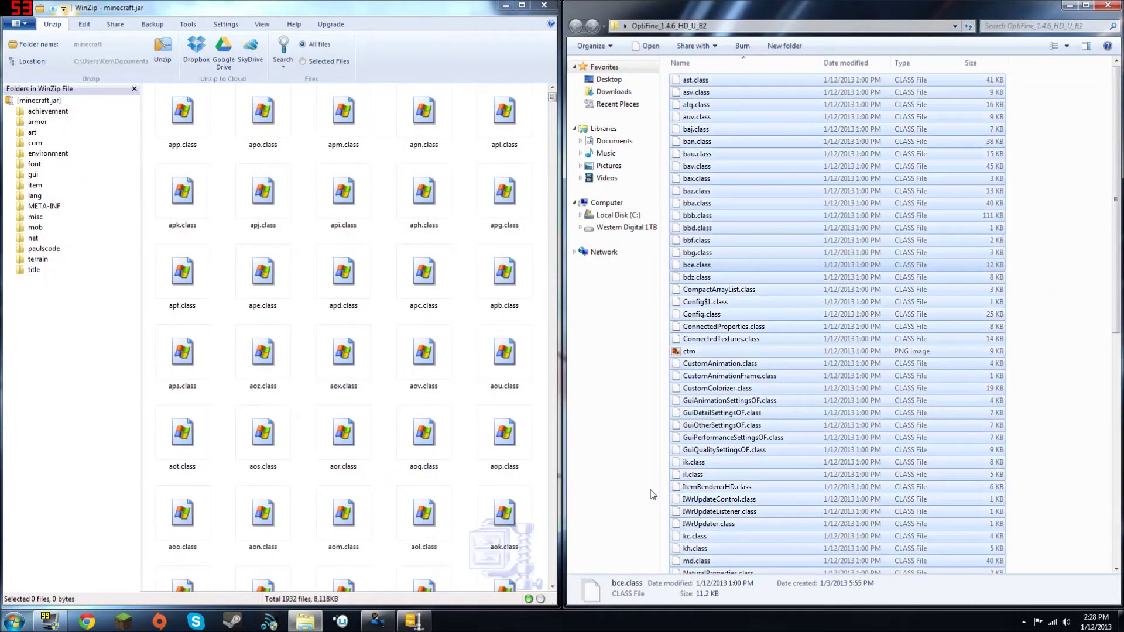
pyautogui.scroll(-10, 847, 333)
pyautogui.scroll(8, 862, 355)
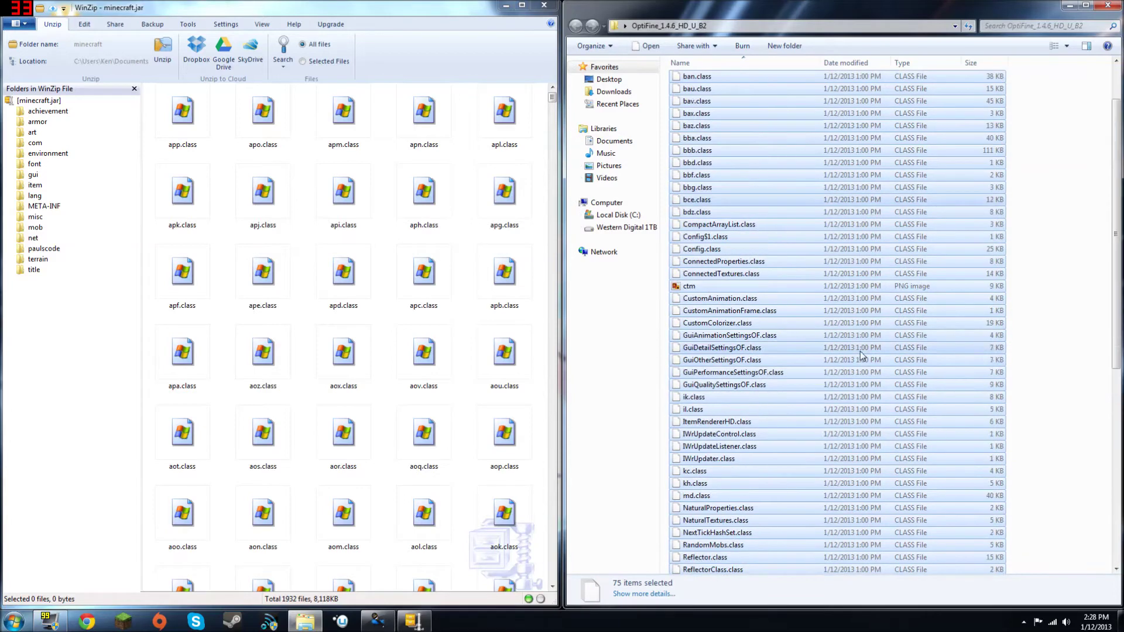
pyautogui.scroll(2, 862, 355)
pyautogui.moveTo(806, 344); pyautogui.dragTo(458, 311)
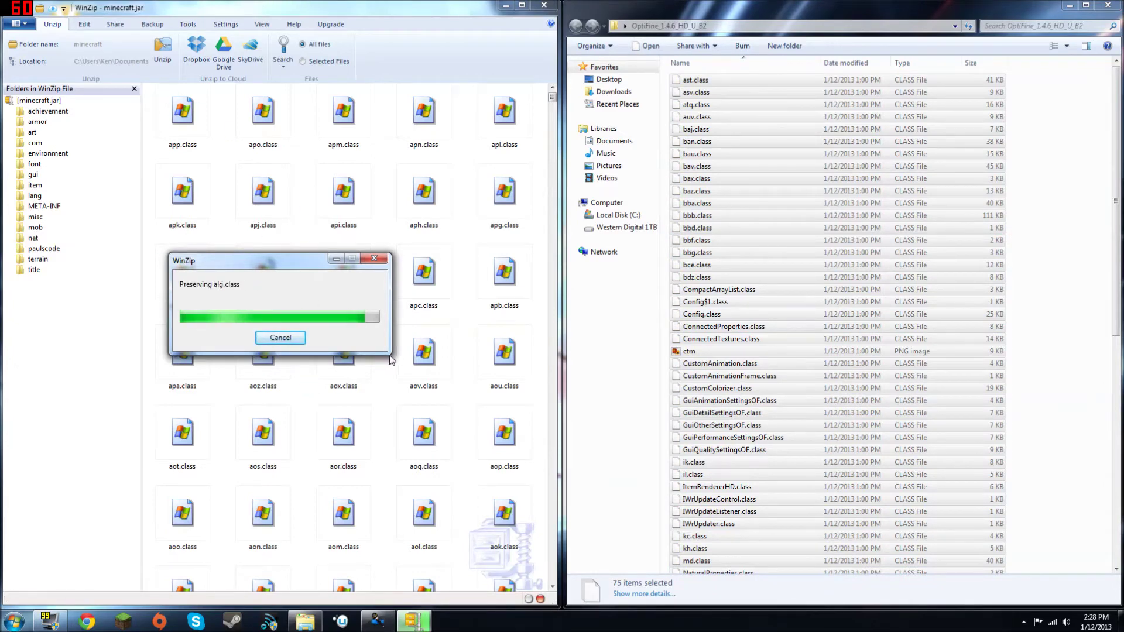
pyautogui.click(273, 350)
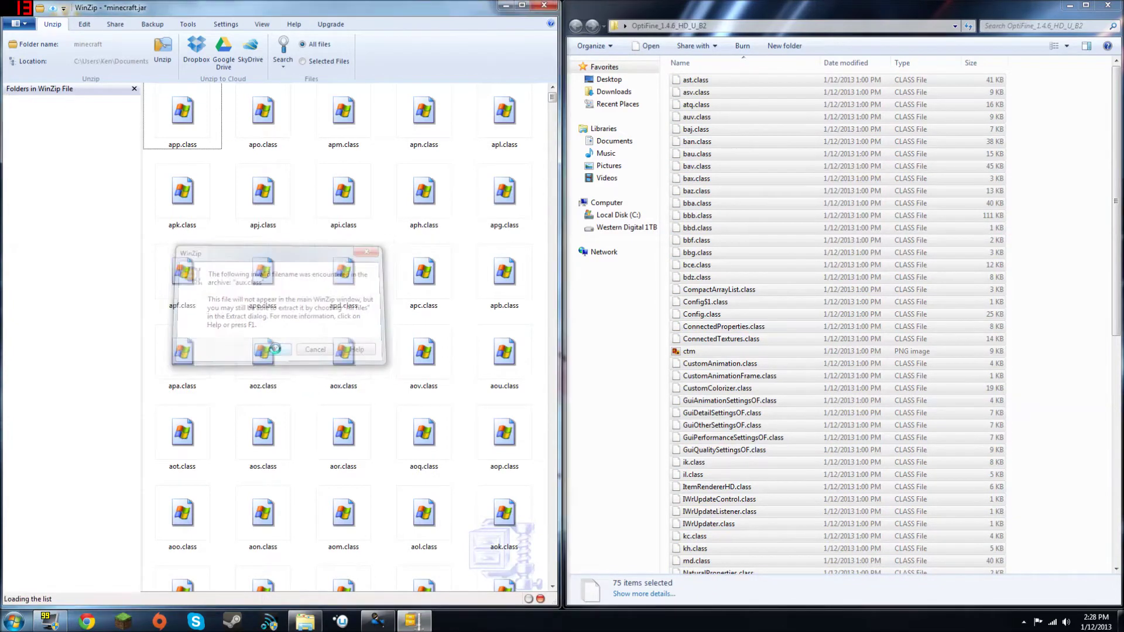
pyautogui.click(1107, 6)
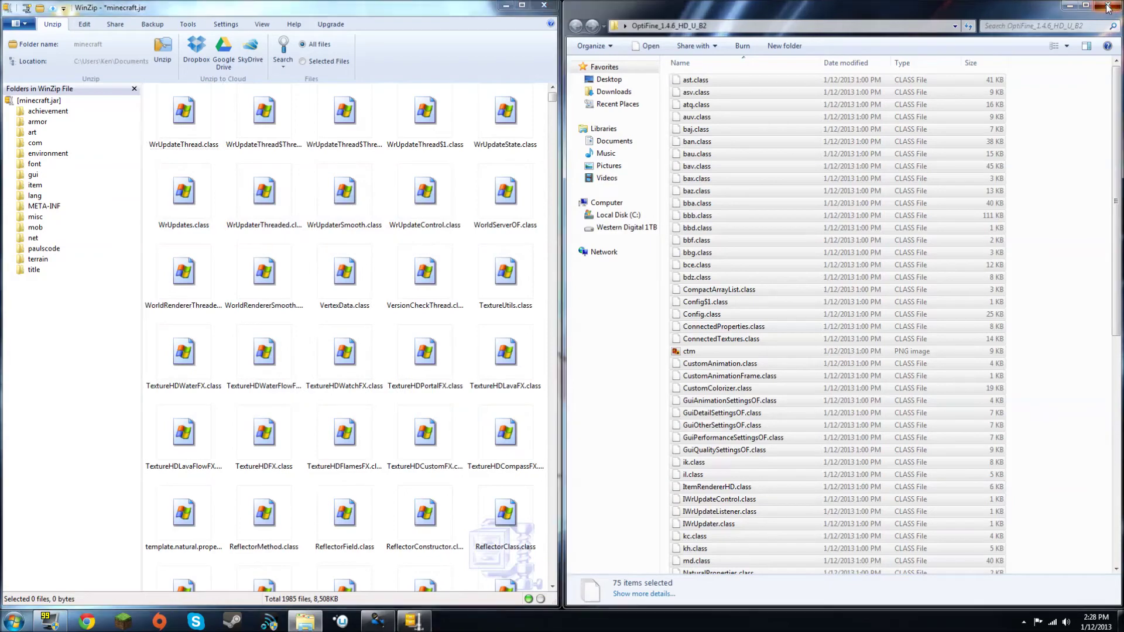
# Step: Drag all 12 GLSL Shaders OF class files into minecraft.jar, accepting the aux.class warning
pyautogui.doubleClick(689, 331)
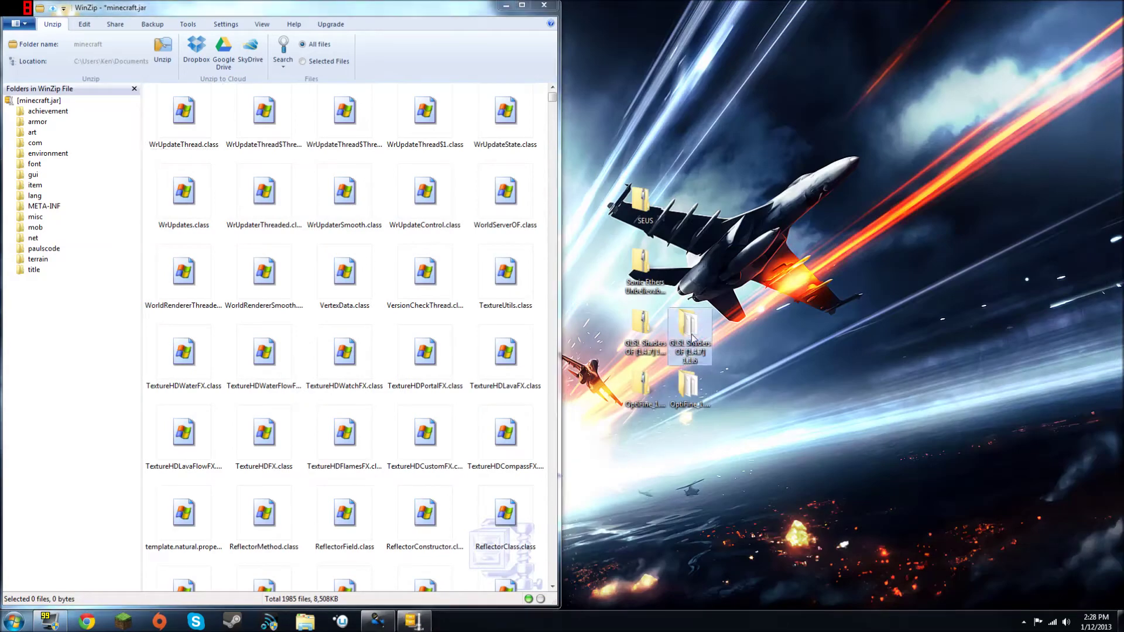
pyautogui.moveTo(260, 17); pyautogui.dragTo(1123, 81)
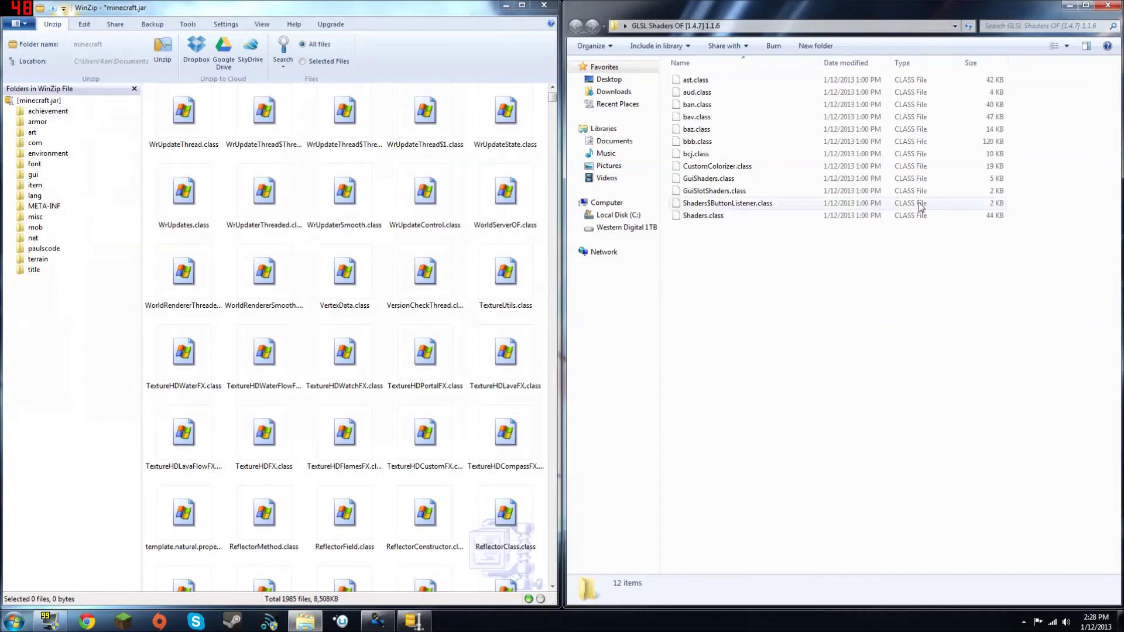
pyautogui.moveTo(763, 292); pyautogui.dragTo(691, 71)
pyautogui.moveTo(770, 202); pyautogui.dragTo(379, 319)
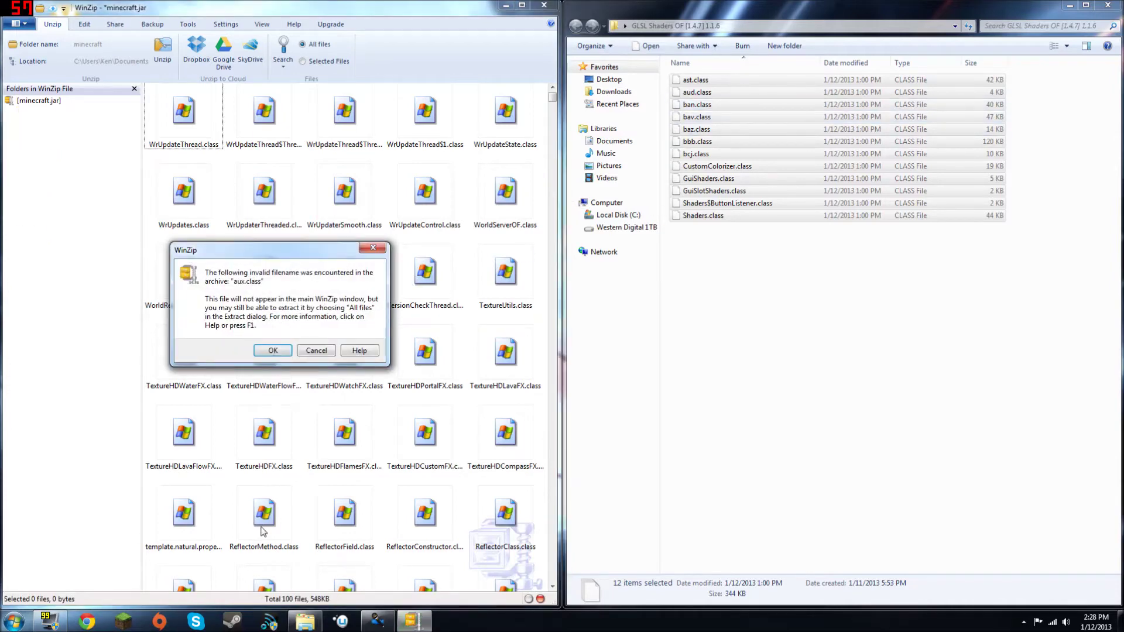
pyautogui.press('Return')
pyautogui.click(280, 389)
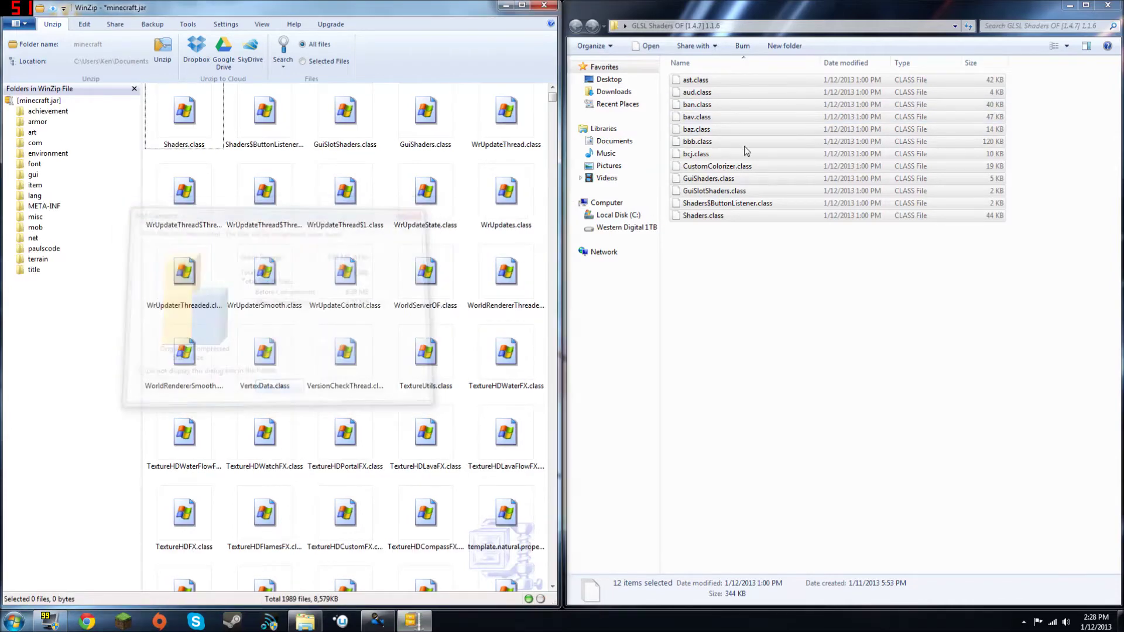
pyautogui.click(1107, 5)
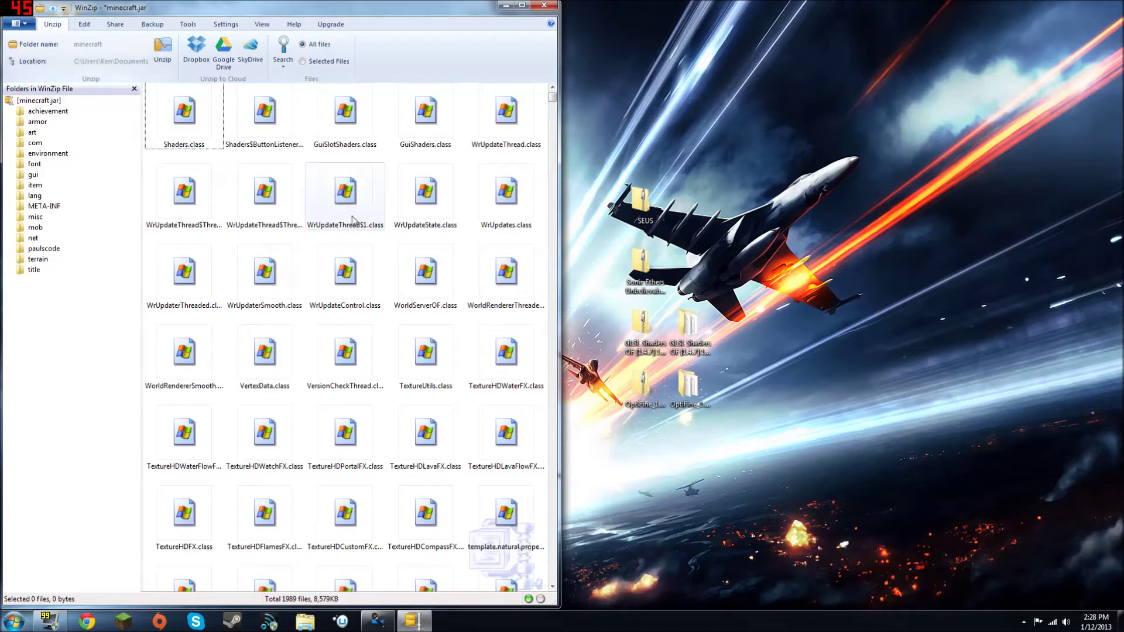
pyautogui.click(50, 208)
# Step: Delete the META-INF folder from minecraft.jar
pyautogui.rightClick(30, 209)
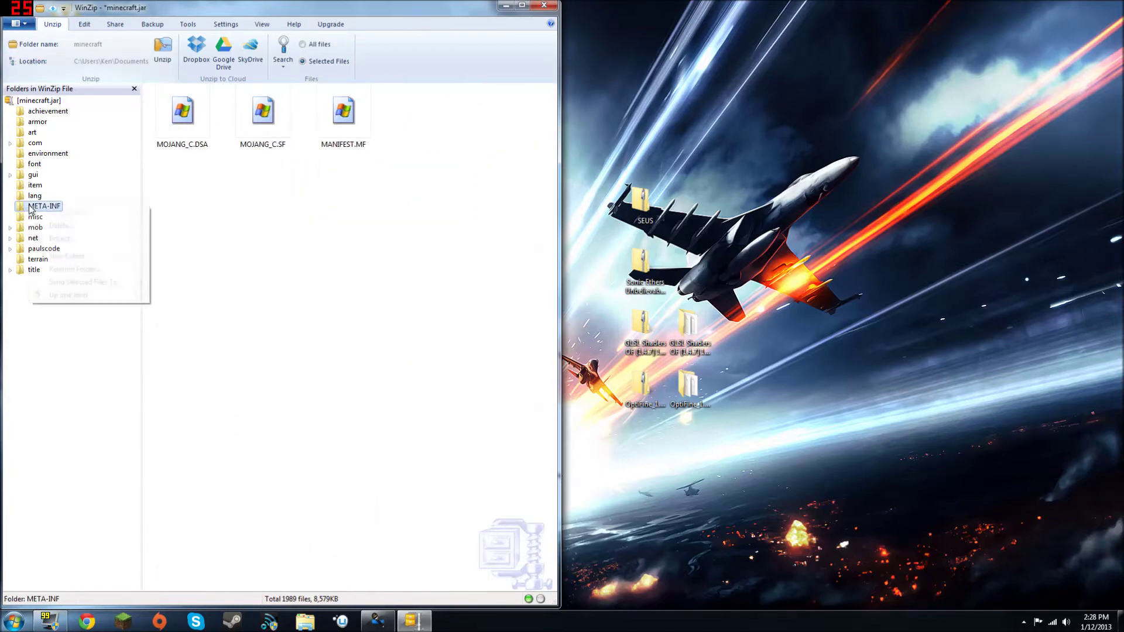
pyautogui.click(42, 231)
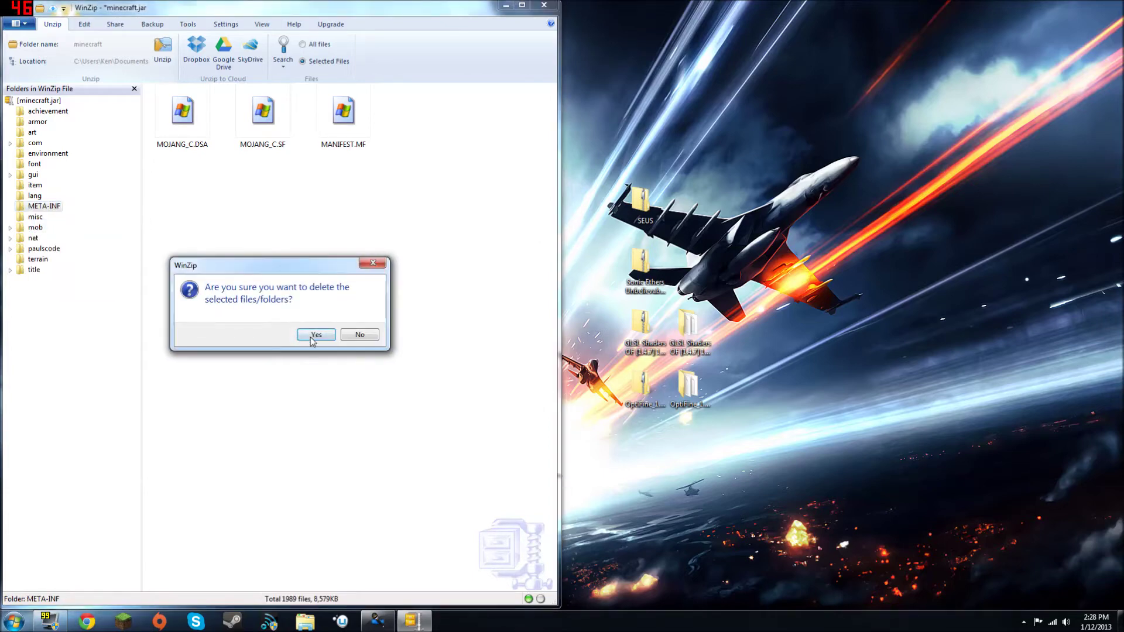
pyautogui.click(311, 337)
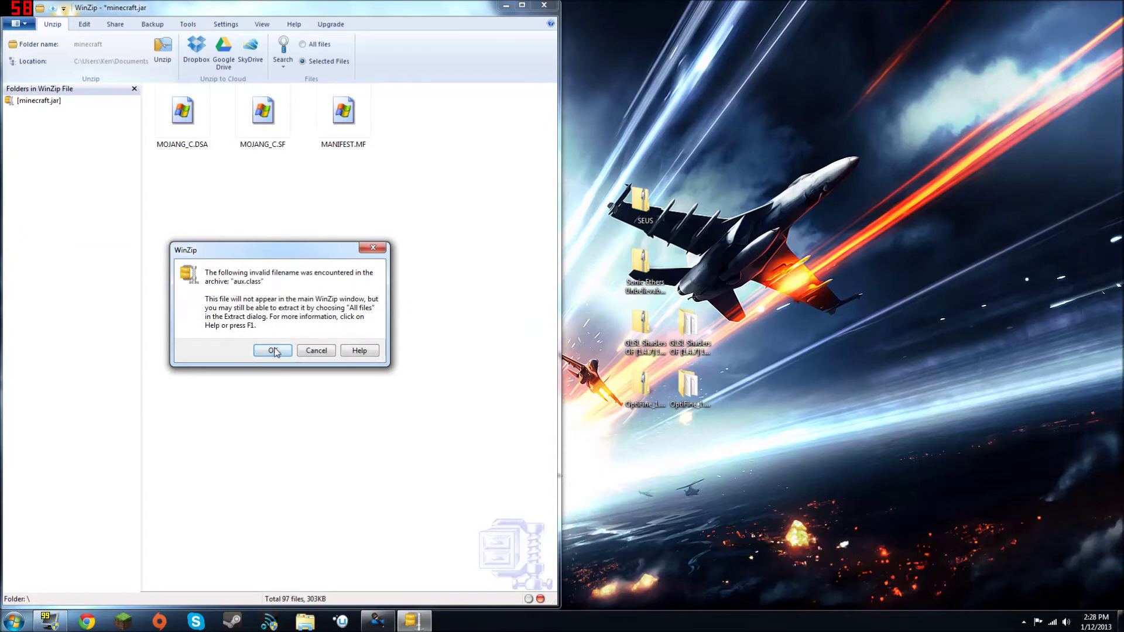
# Step: Dismiss the invalid filename warning, close WinZip and save the changes to minecraft.jar
pyautogui.click(272, 351)
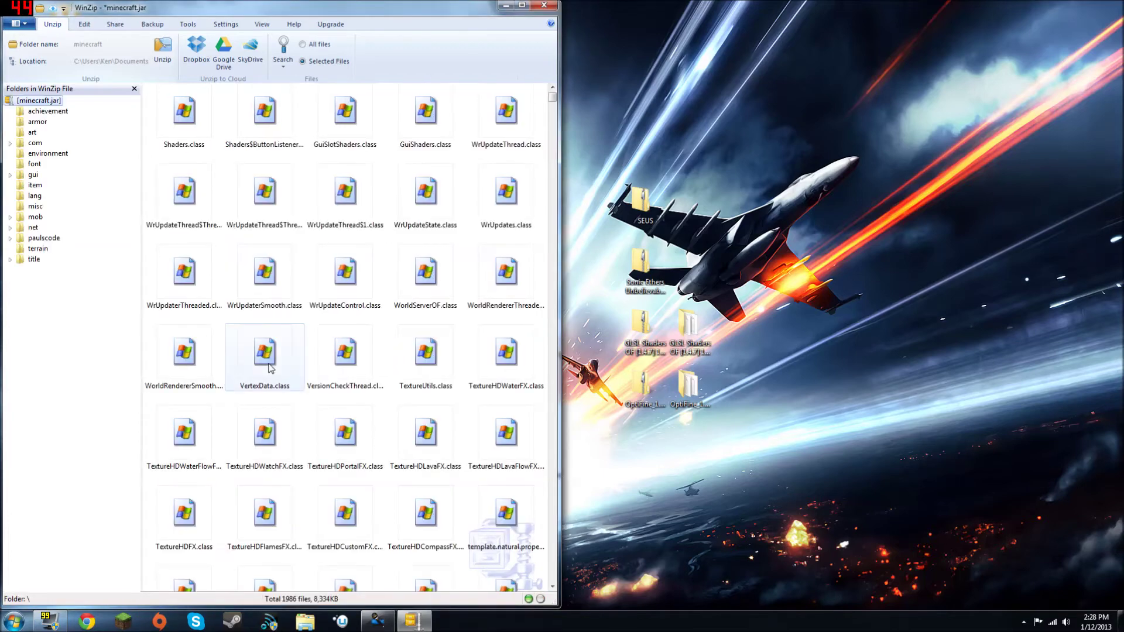
pyautogui.click(547, 6)
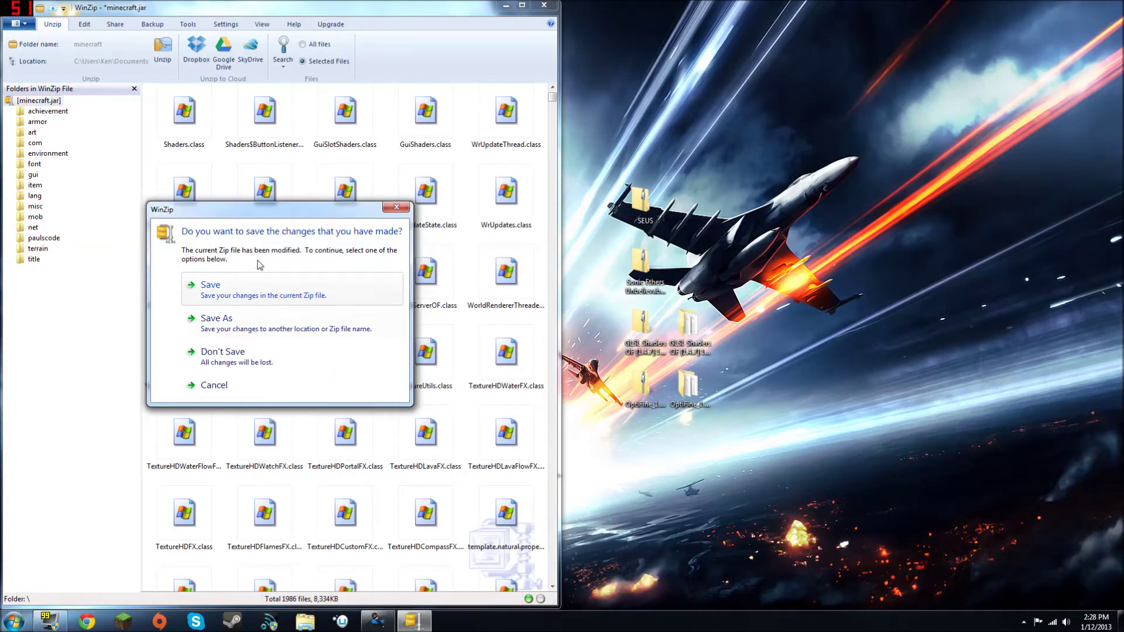
pyautogui.click(203, 297)
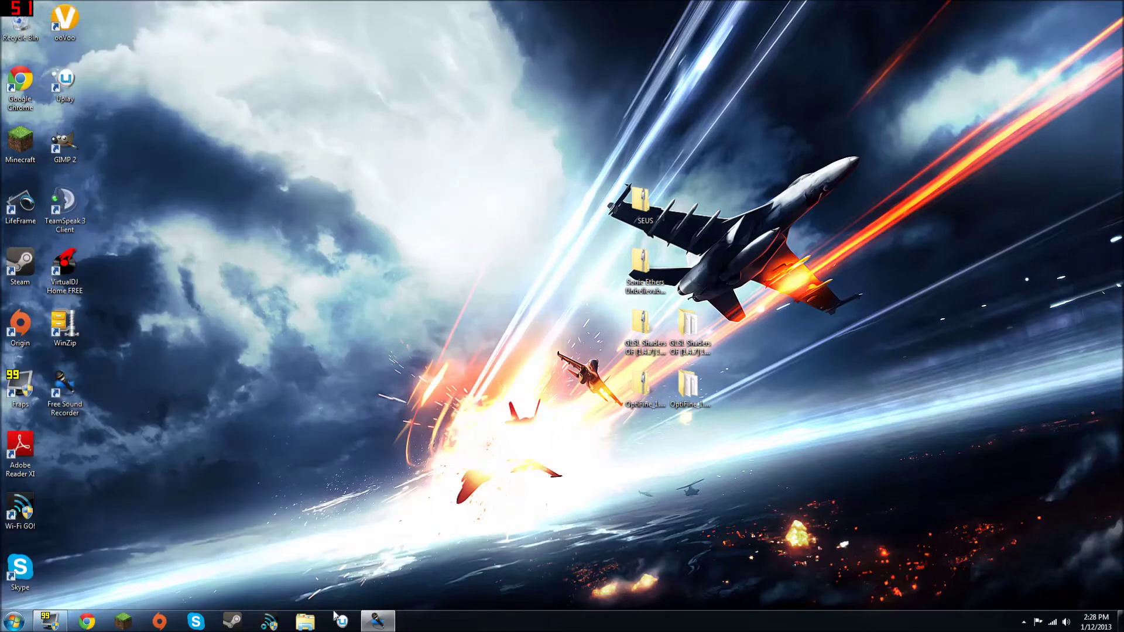
# Step: Open the AppData Roaming folder with a %appdata% Start search
pyautogui.click(305, 621)
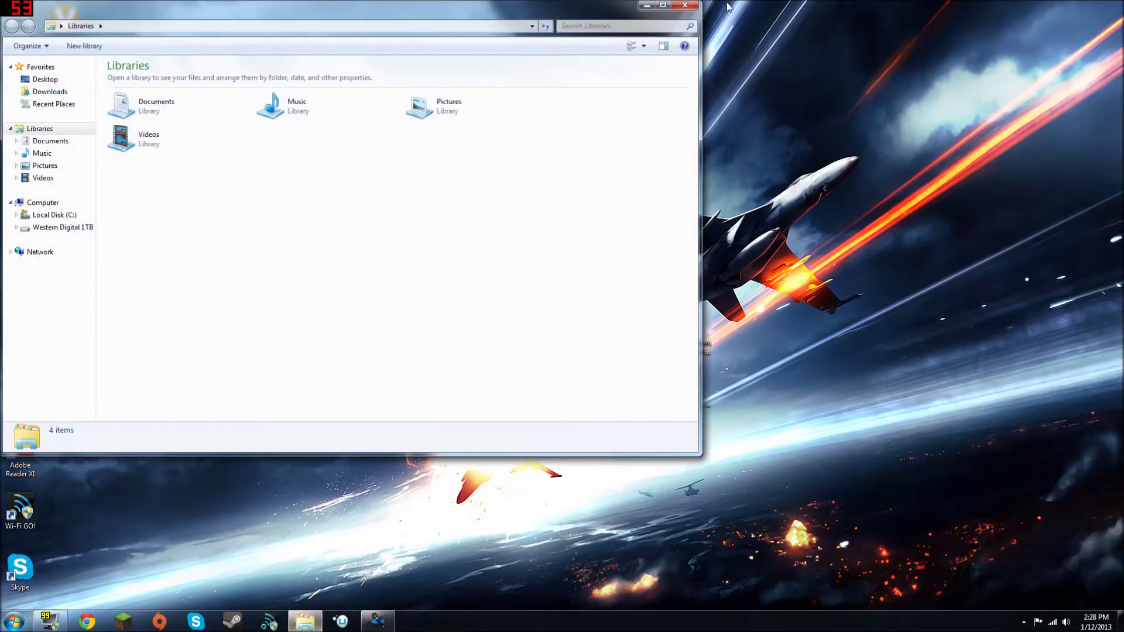
pyautogui.click(684, 5)
pyautogui.press('super')
pyautogui.write('%appdata%')
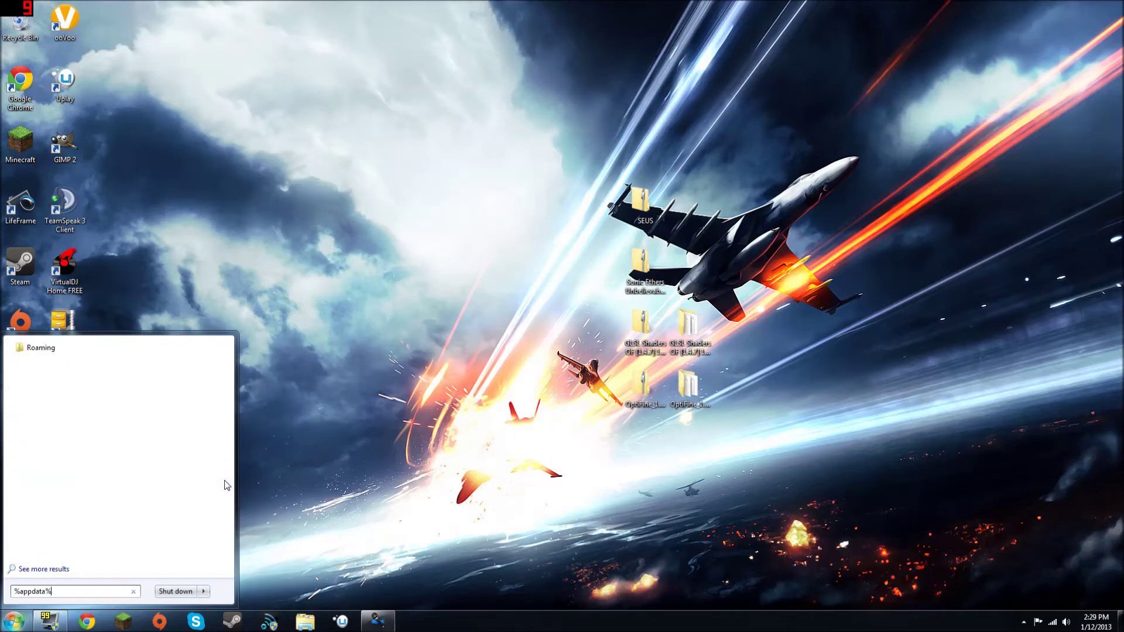
pyautogui.press('Return')
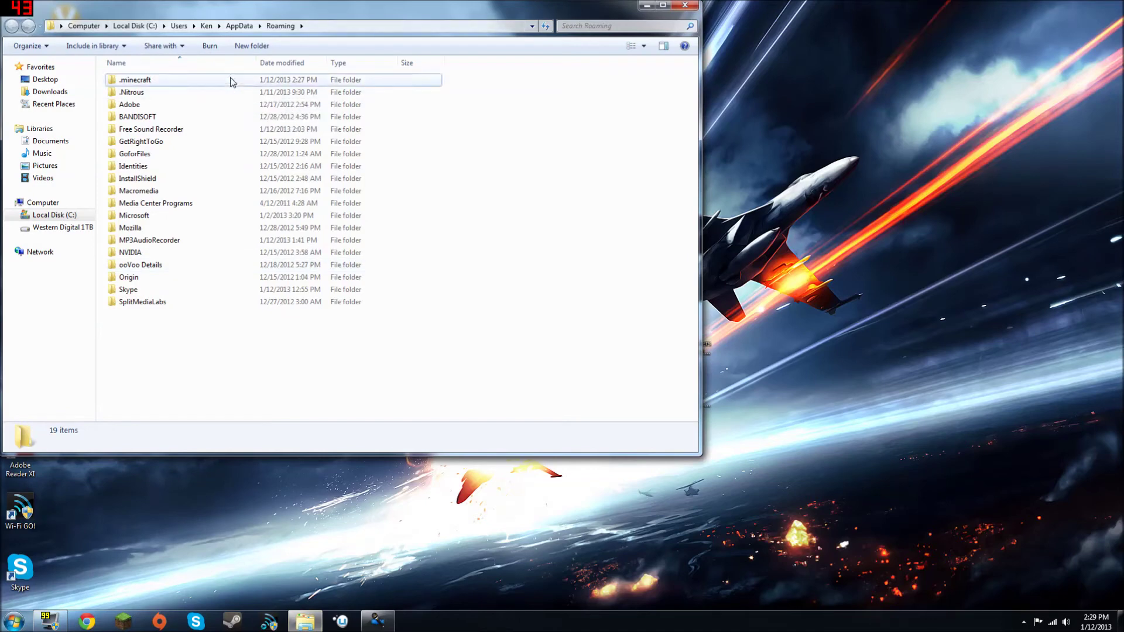
# Step: Check minecraft.jar's details in .minecraft\bin, minimize Explorer, and launch Minecraft
pyautogui.doubleClick(230, 80)
pyautogui.doubleClick(228, 81)
pyautogui.click(215, 145)
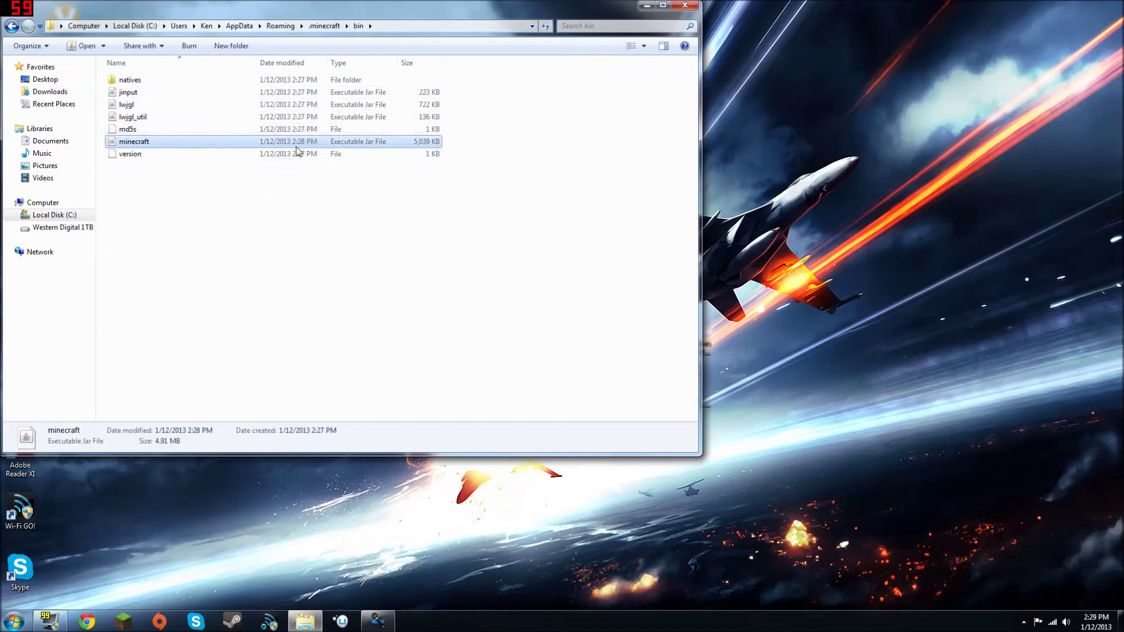
pyautogui.click(234, 179)
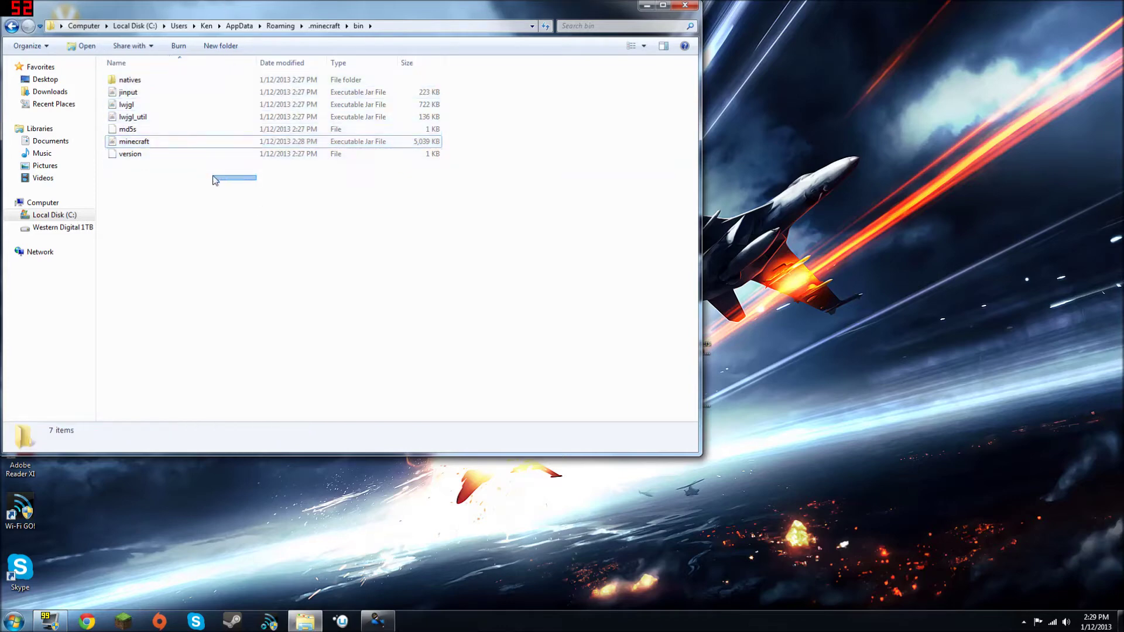
pyautogui.click(646, 6)
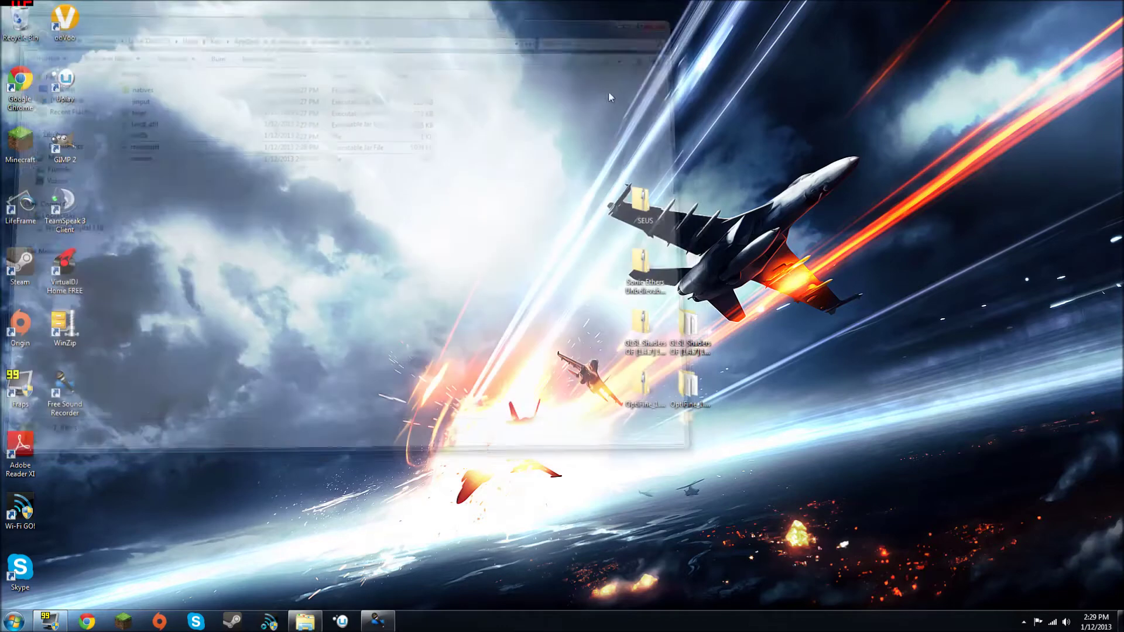
pyautogui.click(124, 621)
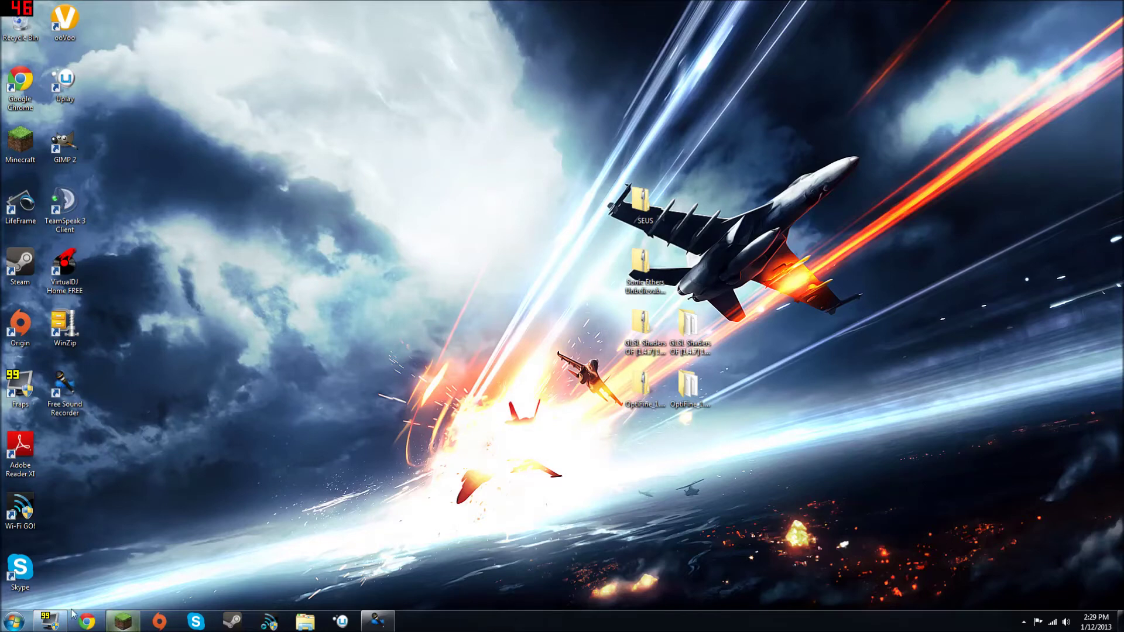
pyautogui.click(784, 424)
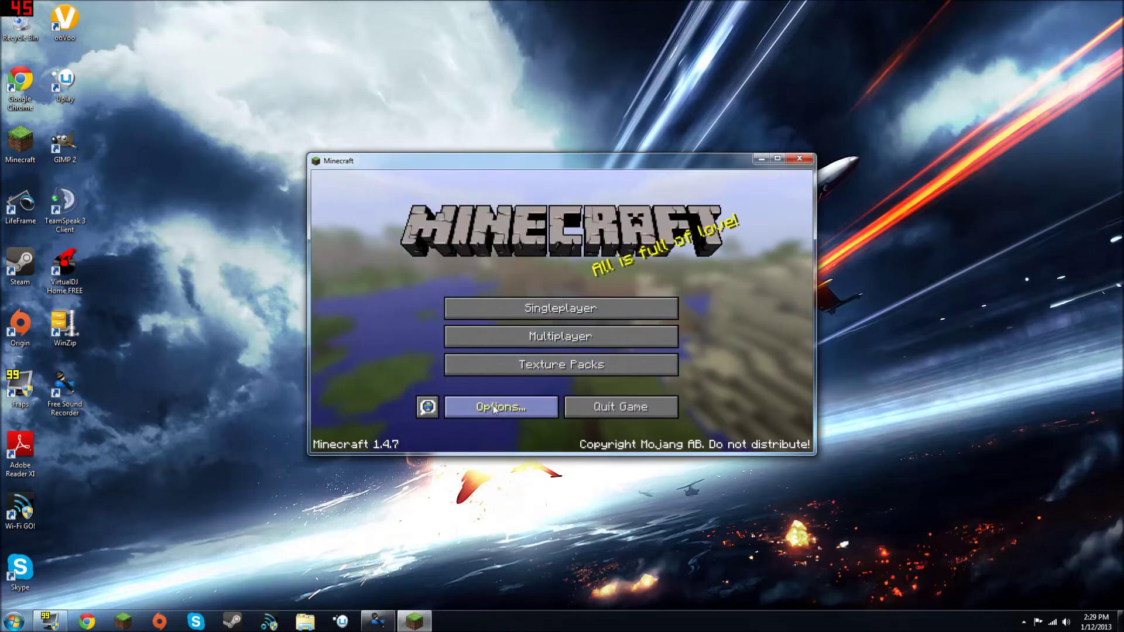
pyautogui.click(470, 412)
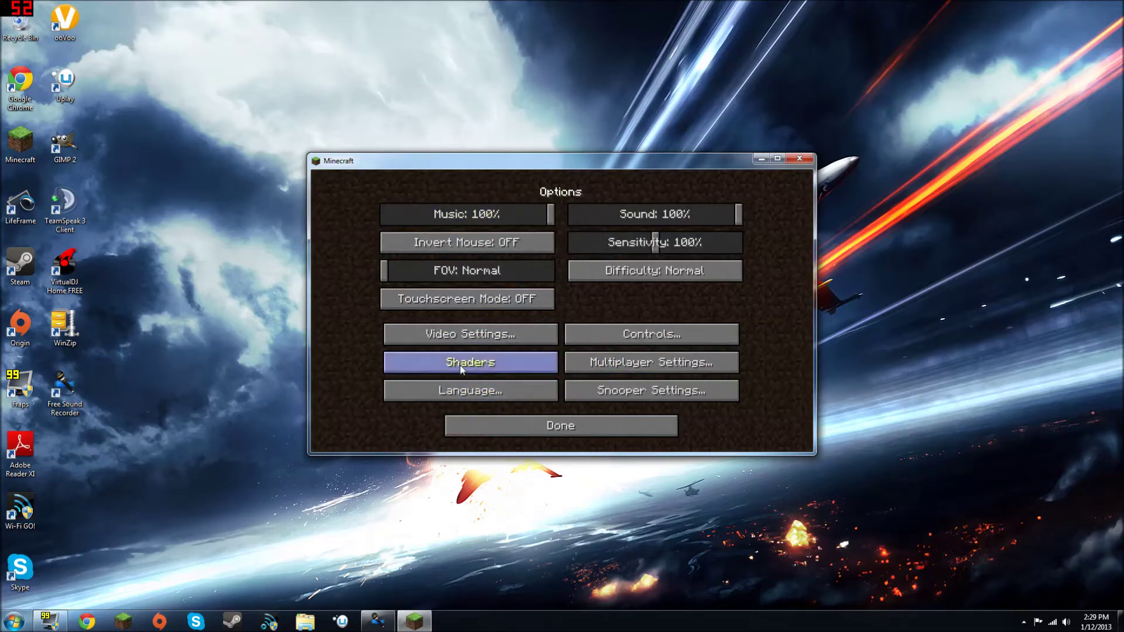
pyautogui.click(468, 334)
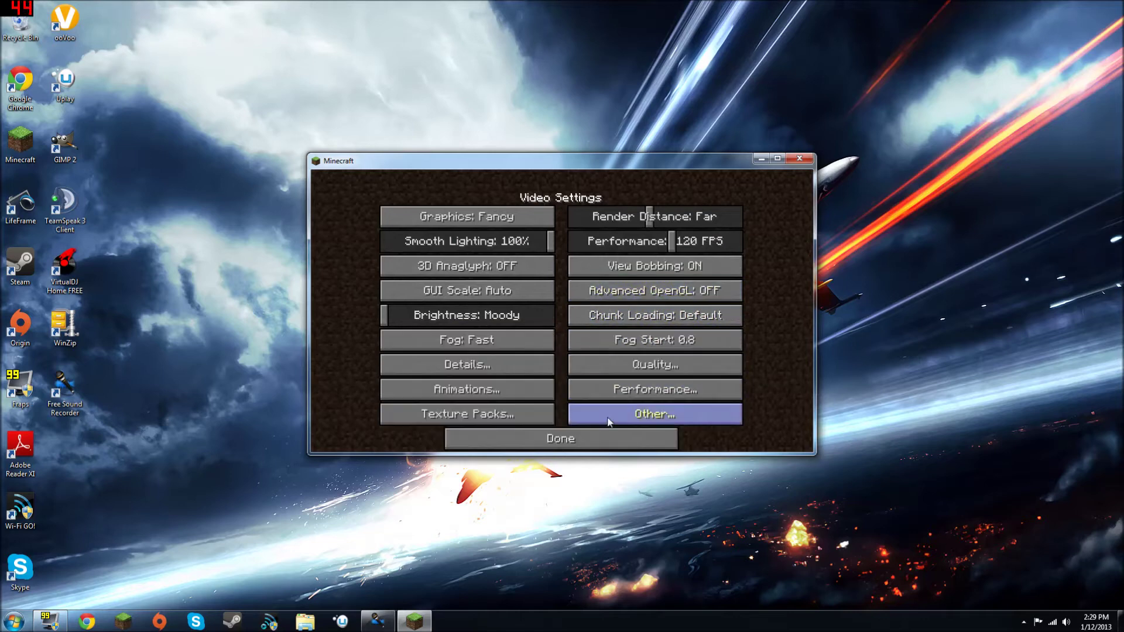
pyautogui.click(601, 436)
pyautogui.click(600, 432)
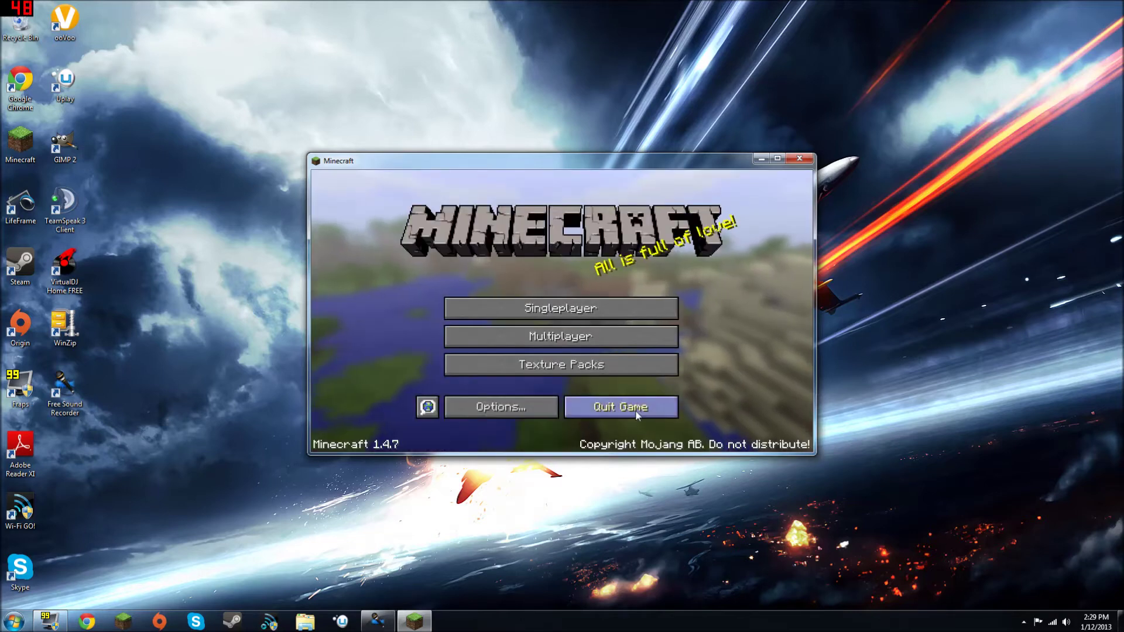
pyautogui.click(620, 408)
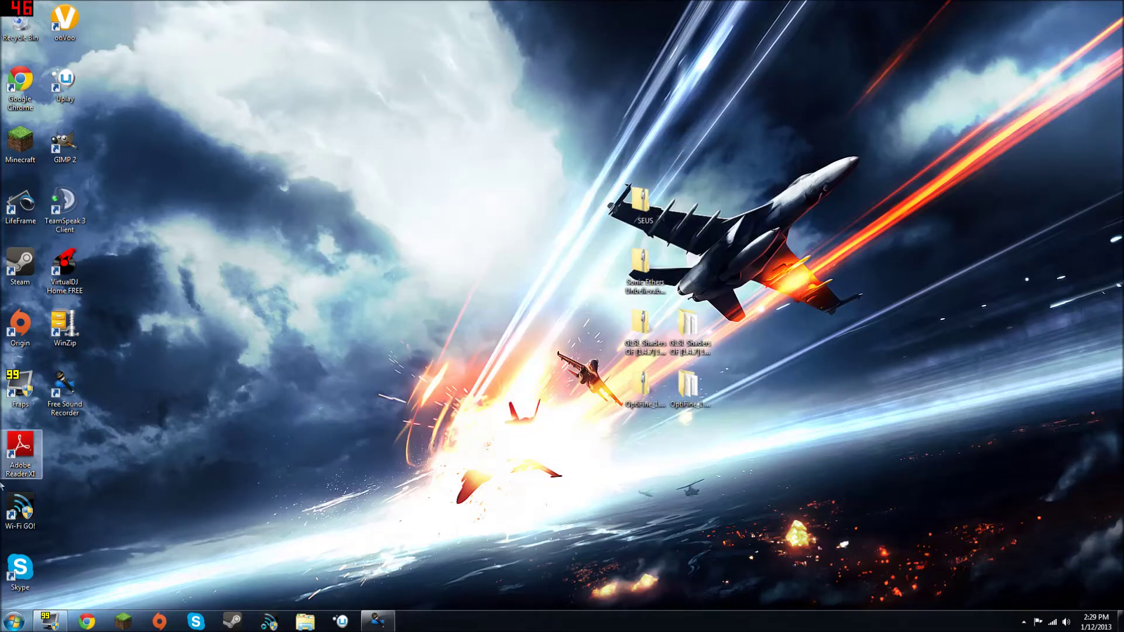
# Step: Open the AppData Roaming folder with a %appdata% search
pyautogui.moveTo(653, 153); pyautogui.dragTo(732, 106)
pyautogui.click(143, 533)
pyautogui.click(13, 621)
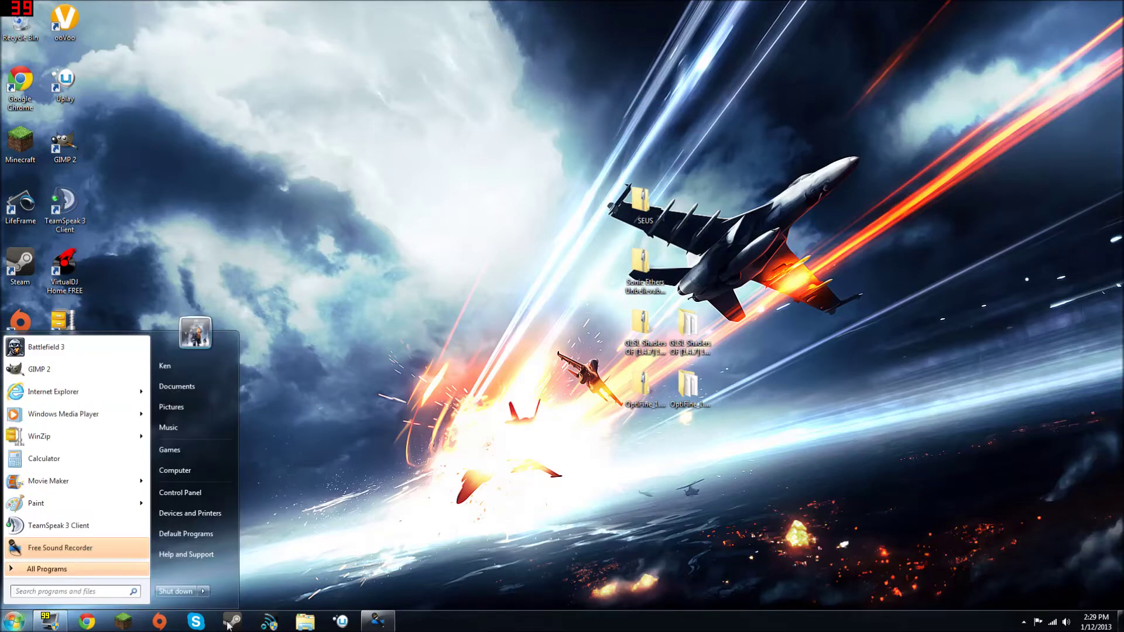
pyautogui.write('%aap')
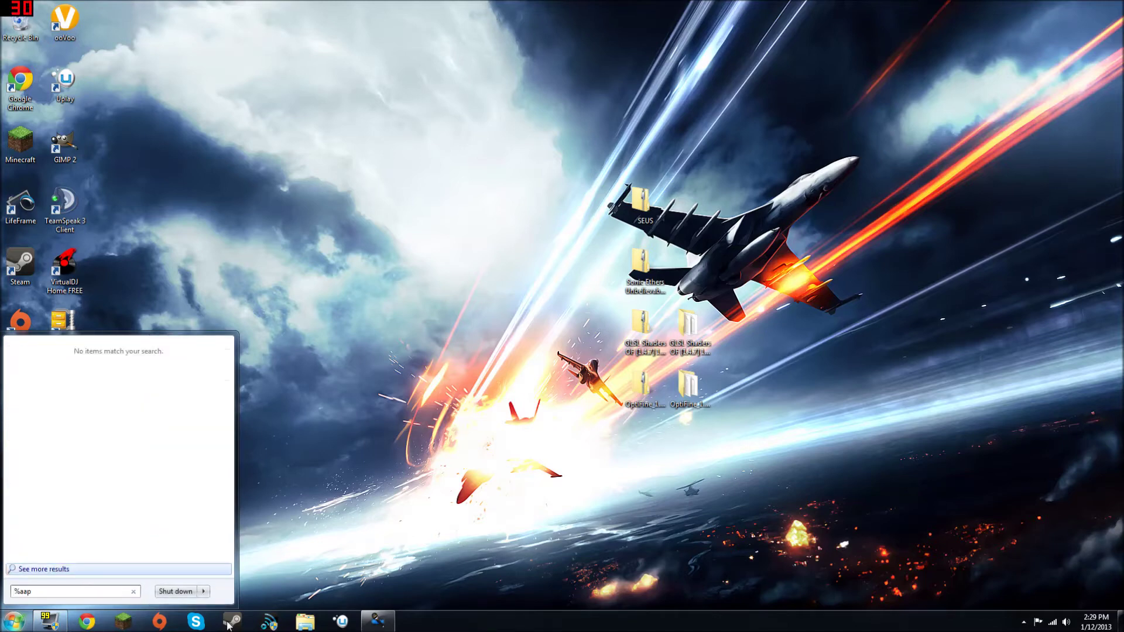
pyautogui.press('BackSpace')
pyautogui.press('BackSpace')
pyautogui.write('pp')
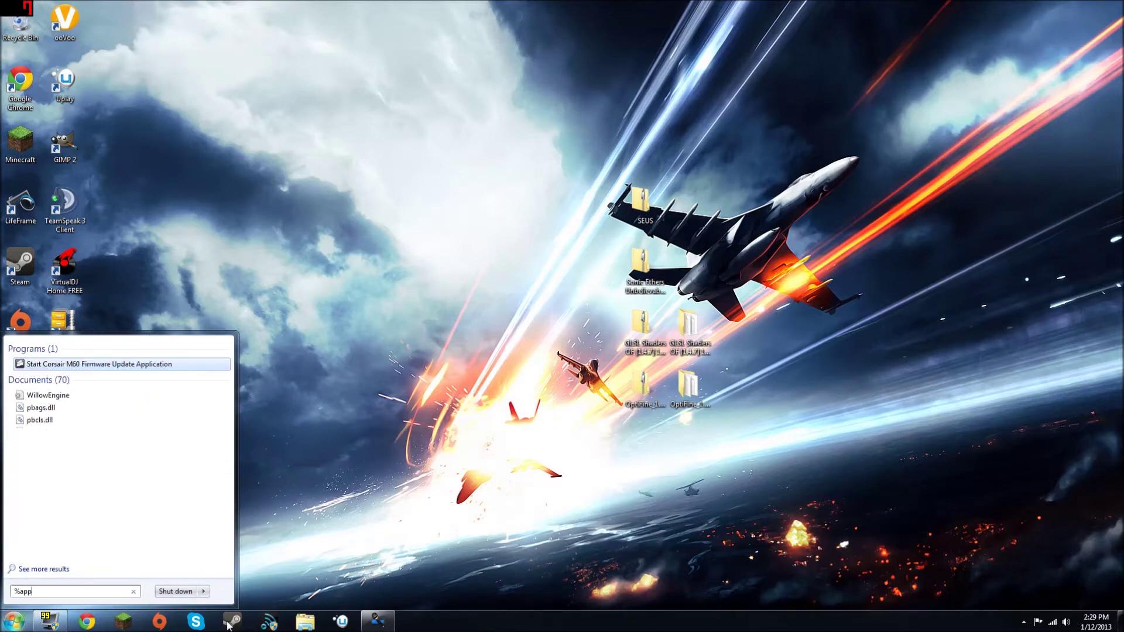
pyautogui.write('data%')
pyautogui.press('Return')
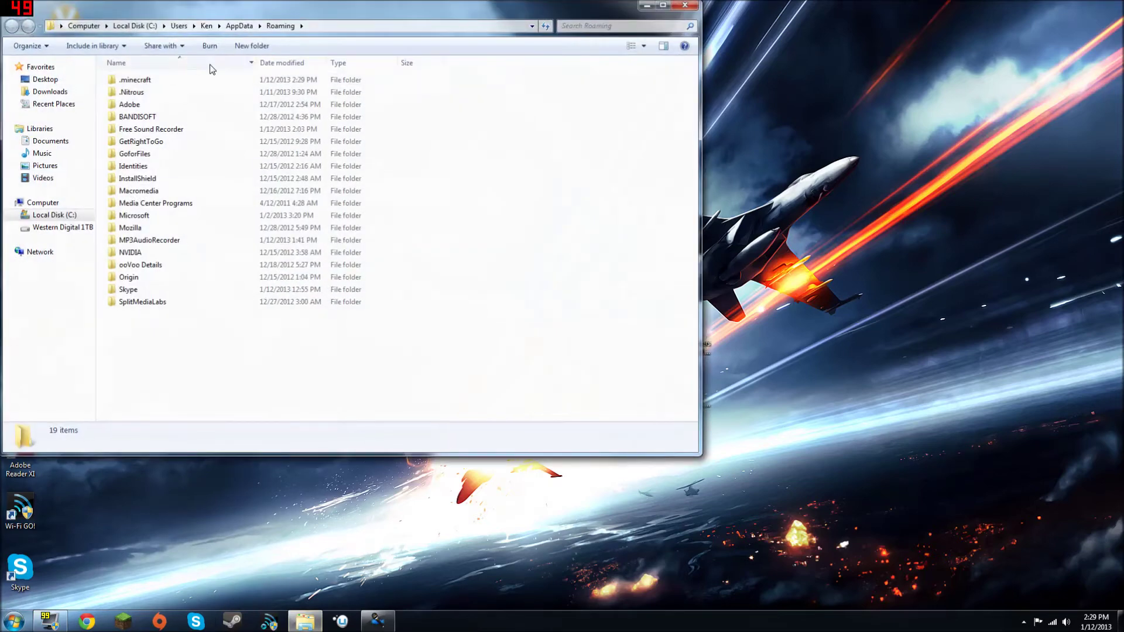
# Step: Copy the shadows-optifine_required zip from the SEUS folder into .minecraft's shaders folder
pyautogui.doubleClick(206, 82)
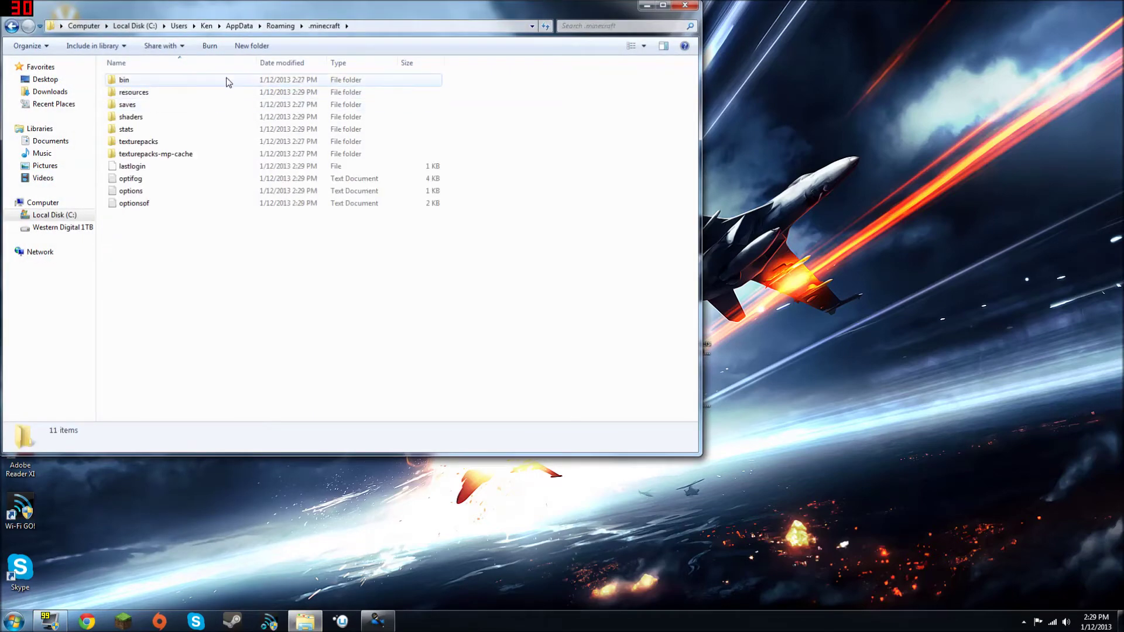
pyautogui.doubleClick(212, 118)
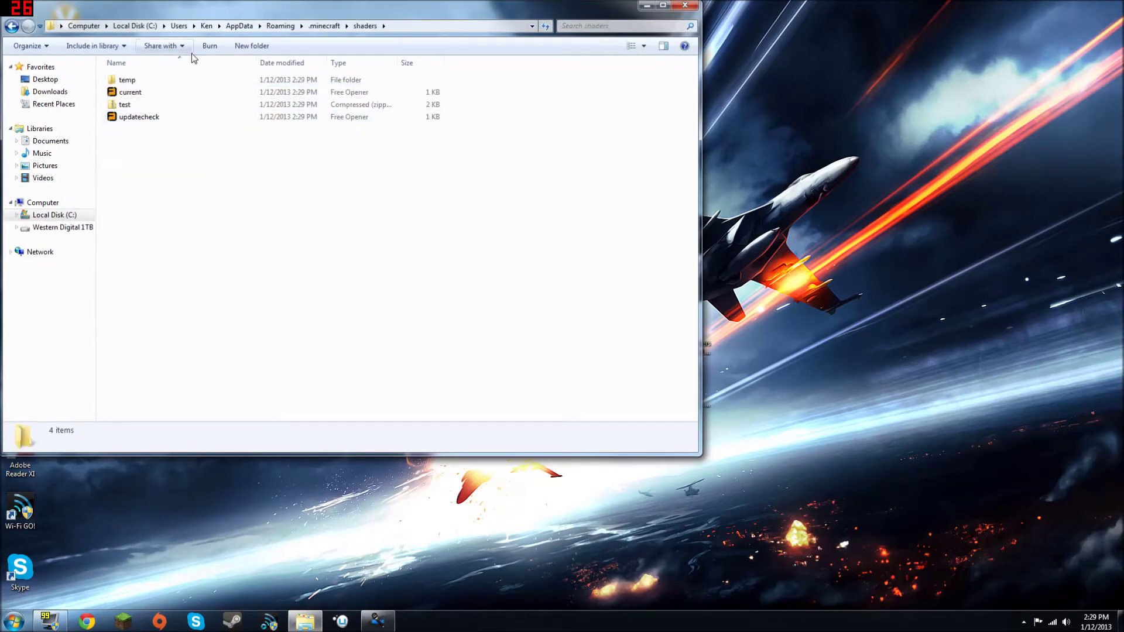
pyautogui.moveTo(263, 19); pyautogui.dragTo(0, 234)
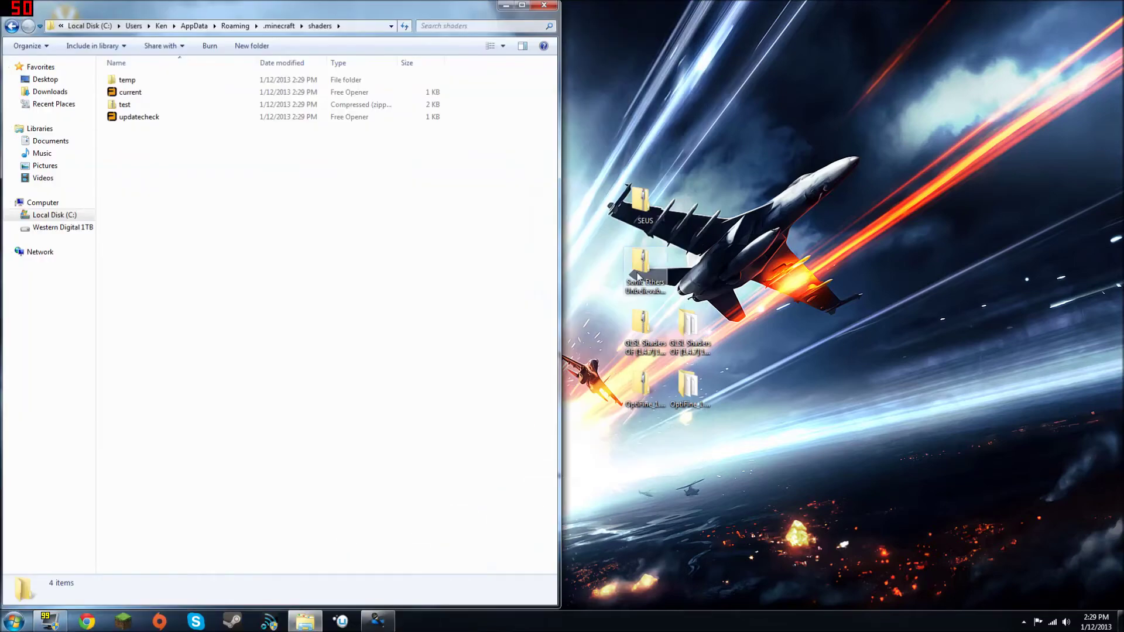
pyautogui.doubleClick(651, 207)
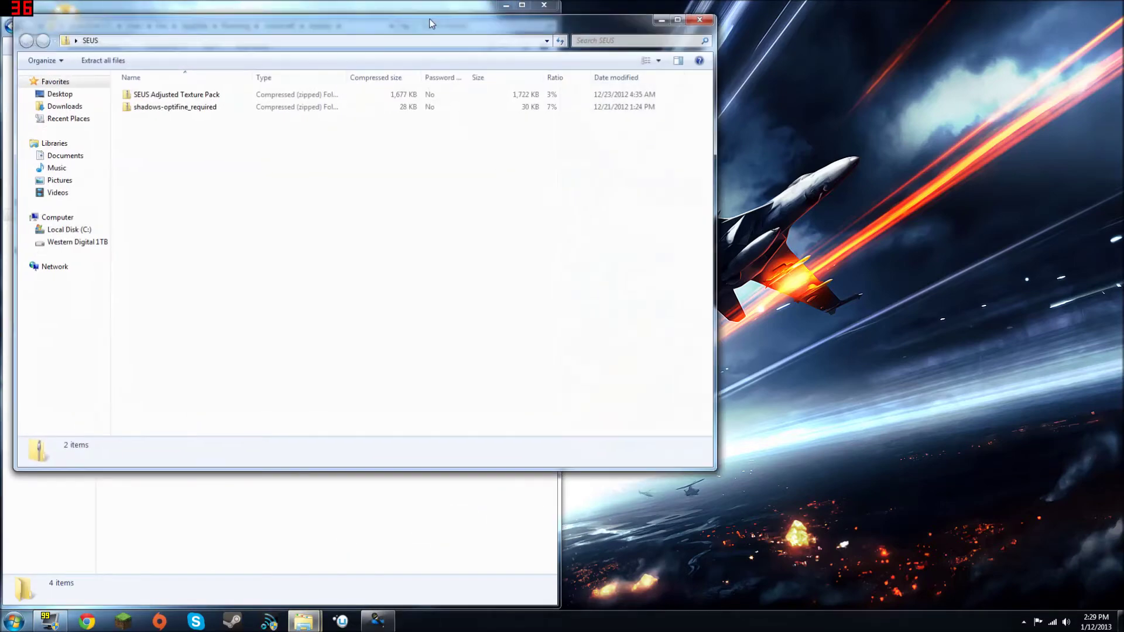
pyautogui.moveTo(404, 9); pyautogui.dragTo(1114, 52)
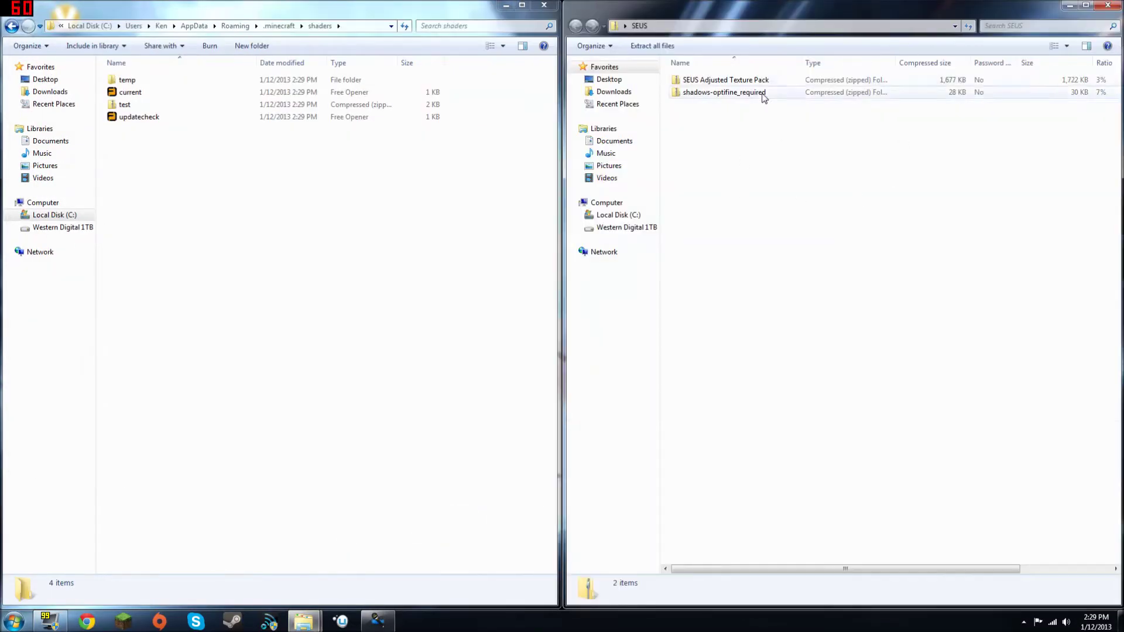
pyautogui.click(751, 81)
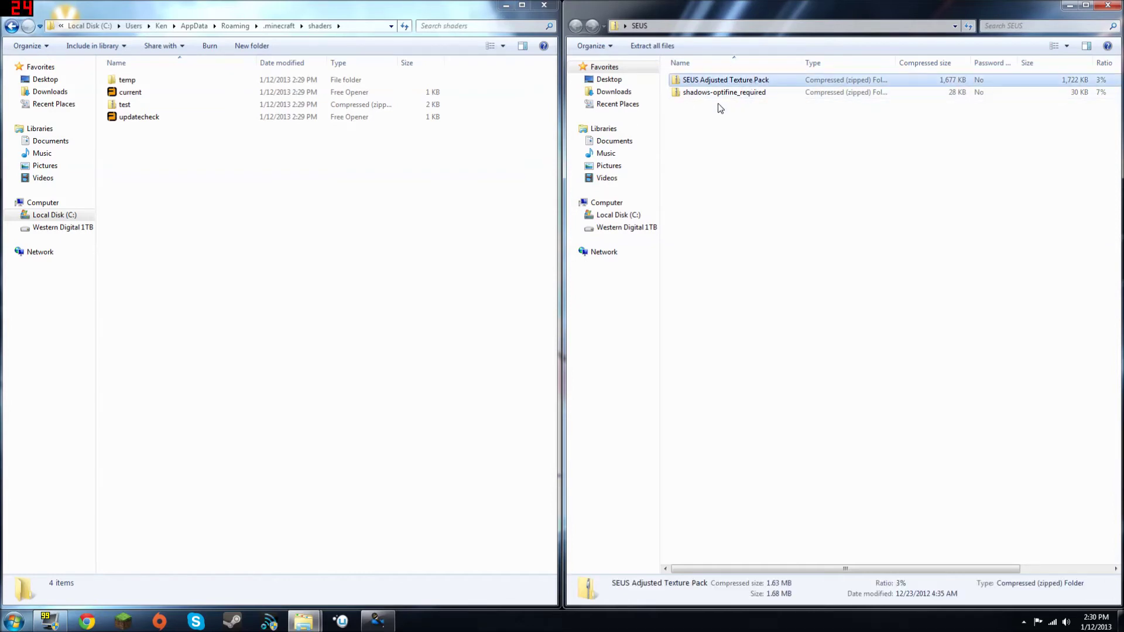
pyautogui.click(726, 94)
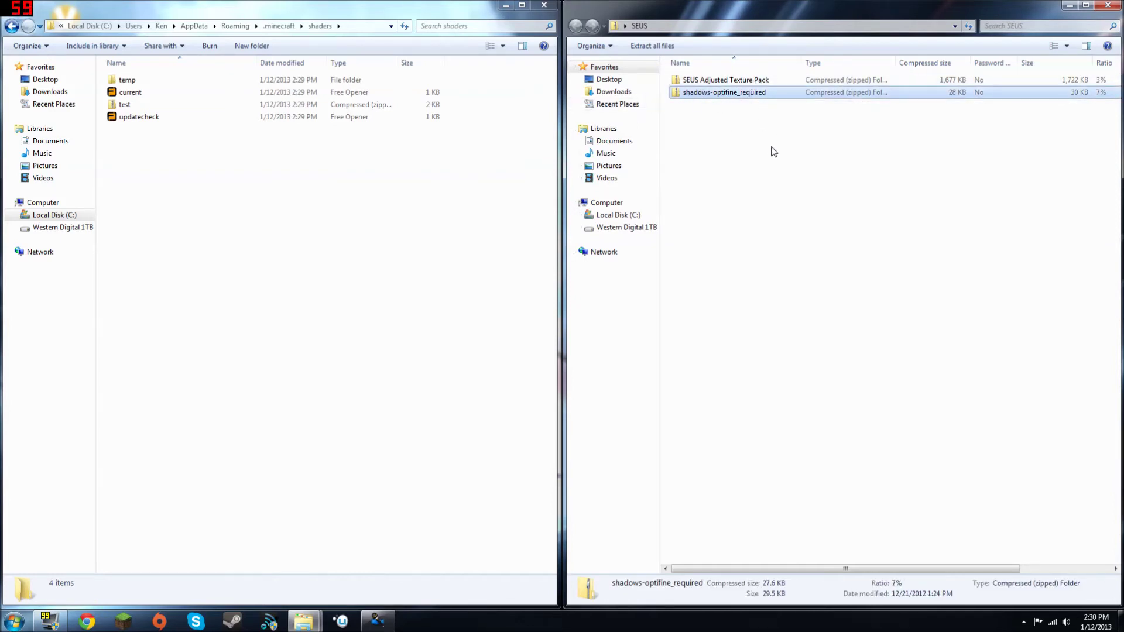
pyautogui.moveTo(771, 150); pyautogui.dragTo(230, 181)
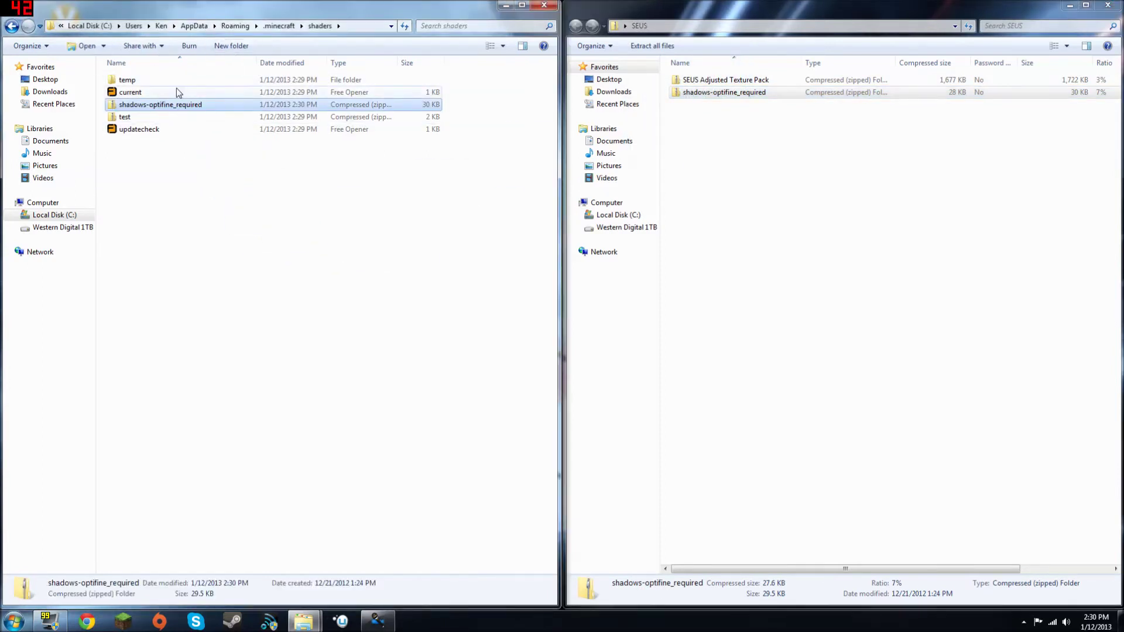
# Step: Copy the SEUS Adjusted Texture Pack zip into texturepacks and close the SEUS window
pyautogui.click(7, 28)
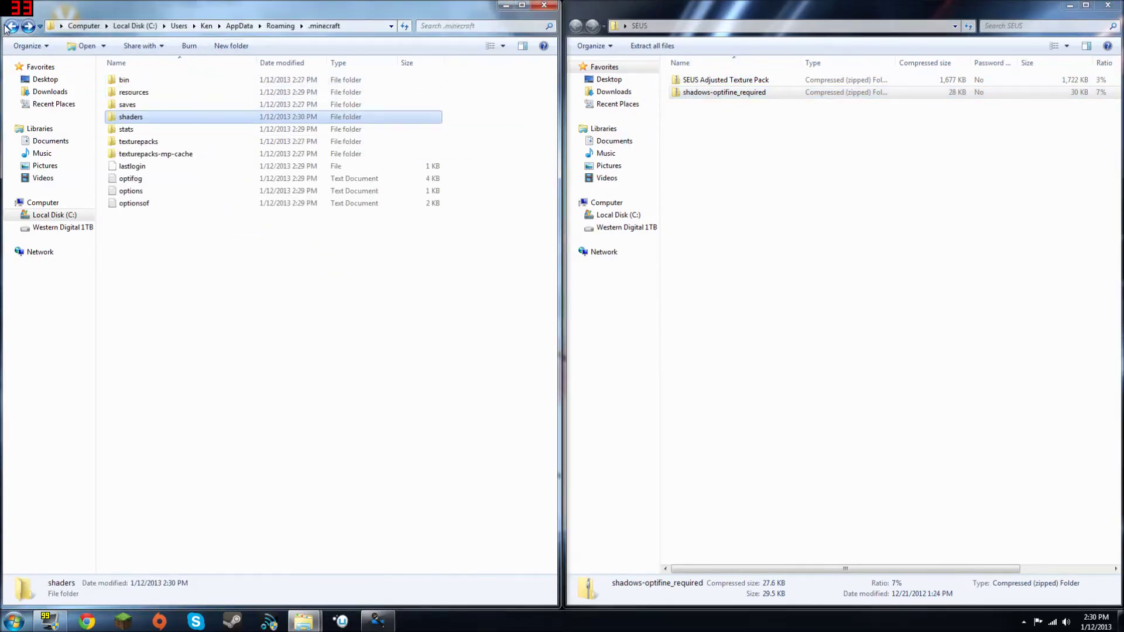
pyautogui.doubleClick(123, 141)
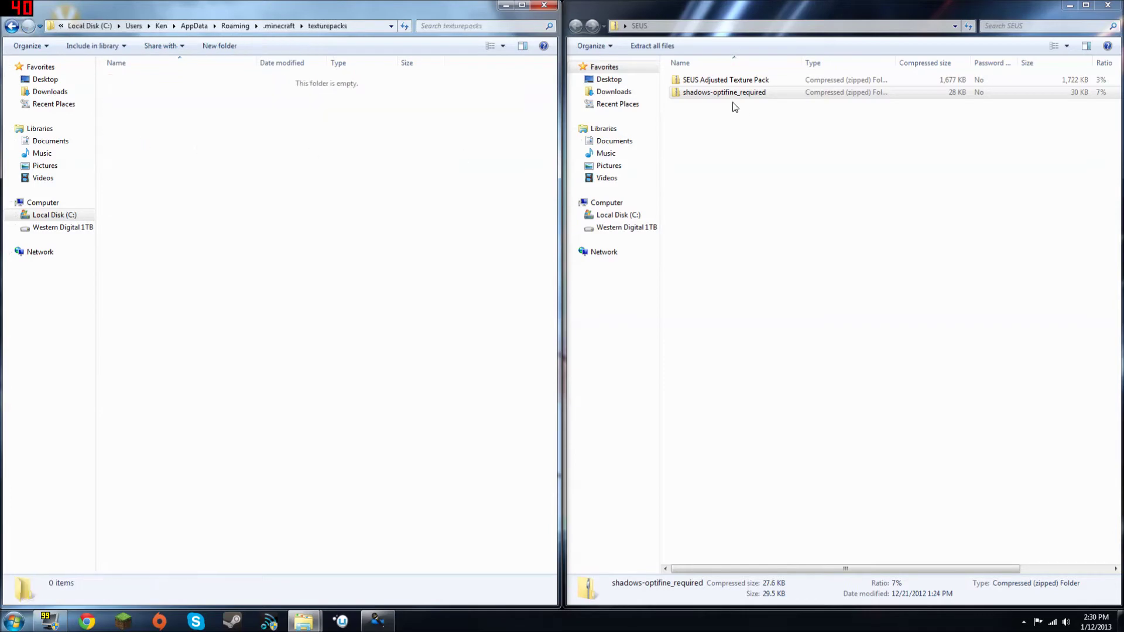
pyautogui.moveTo(775, 85); pyautogui.dragTo(334, 152)
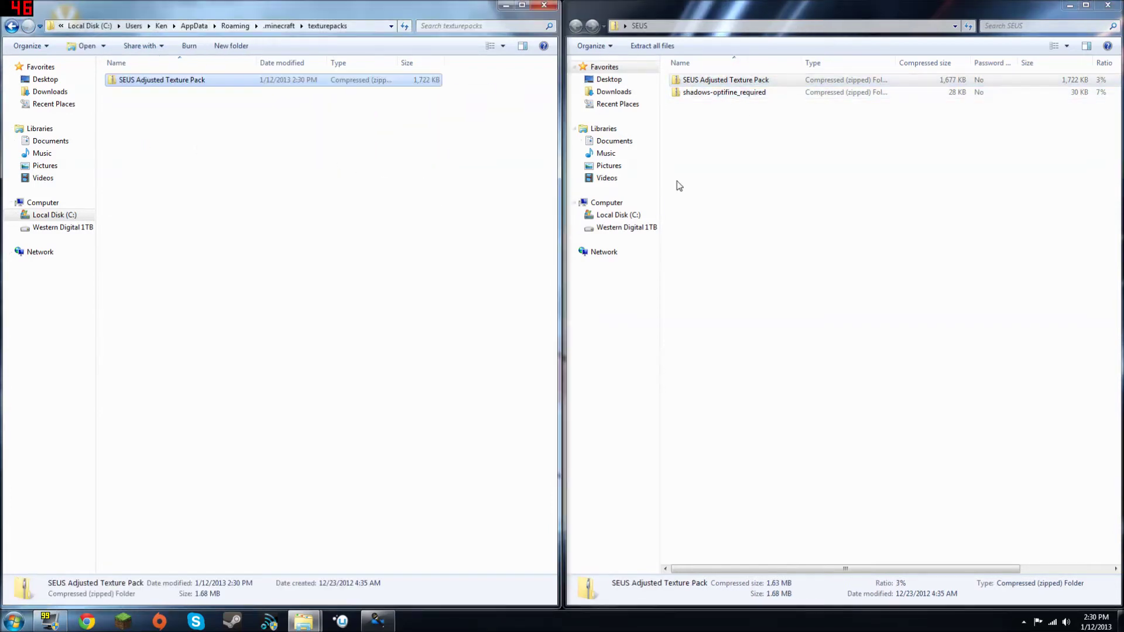
pyautogui.click(1110, 5)
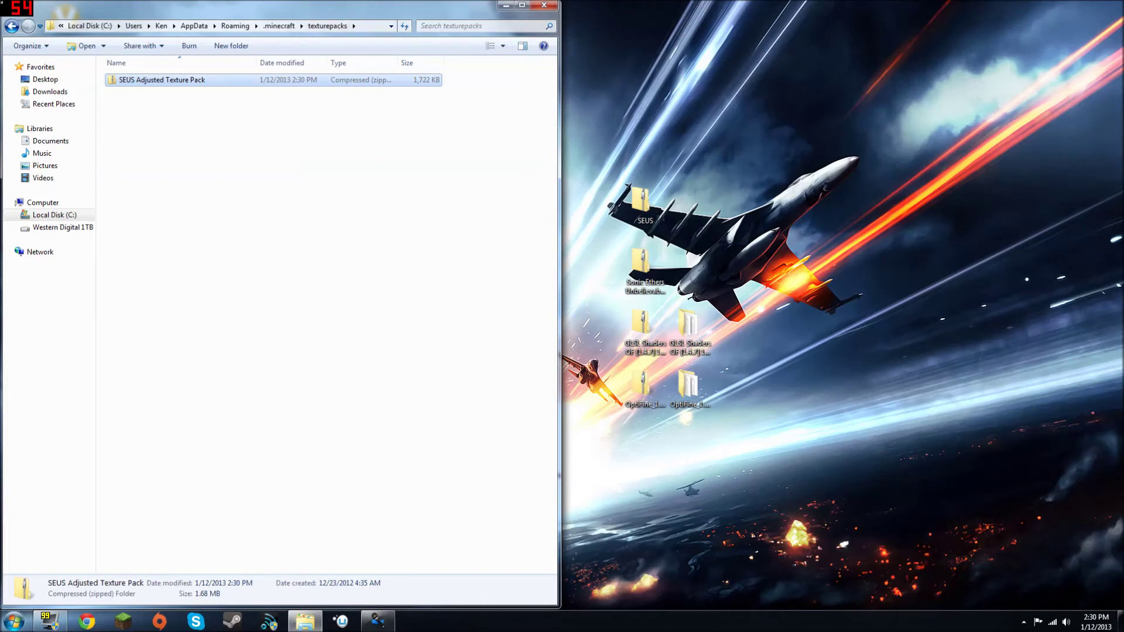
pyautogui.click(12, 31)
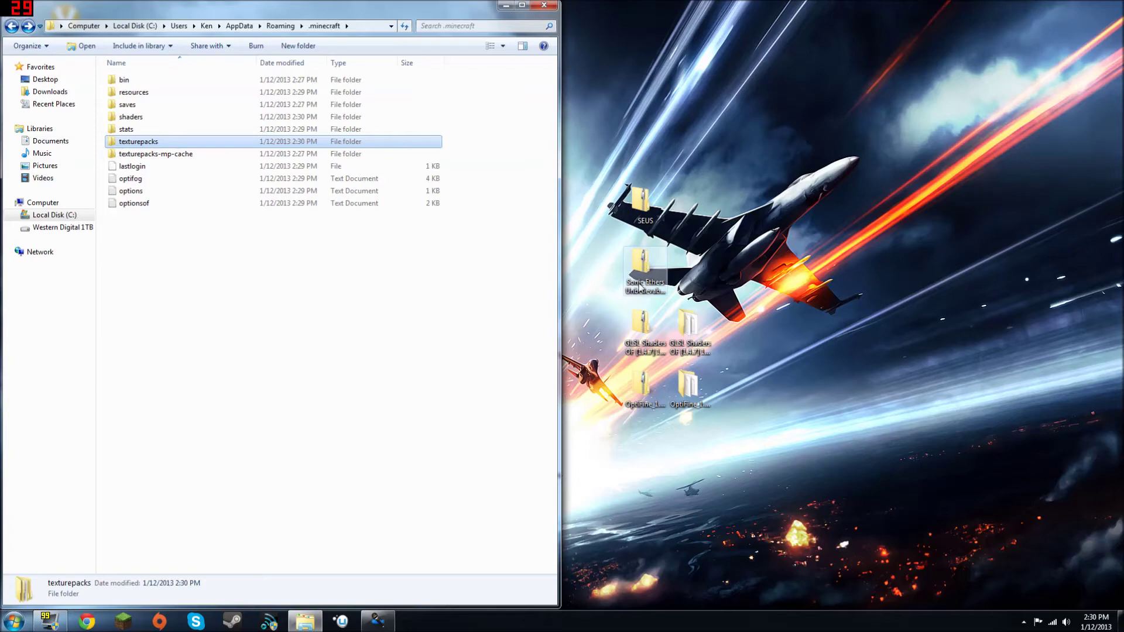
# Step: Copy the desktop Sonic Ethers shaders zip and paste it into .minecraft's shaders folder
pyautogui.click(641, 288)
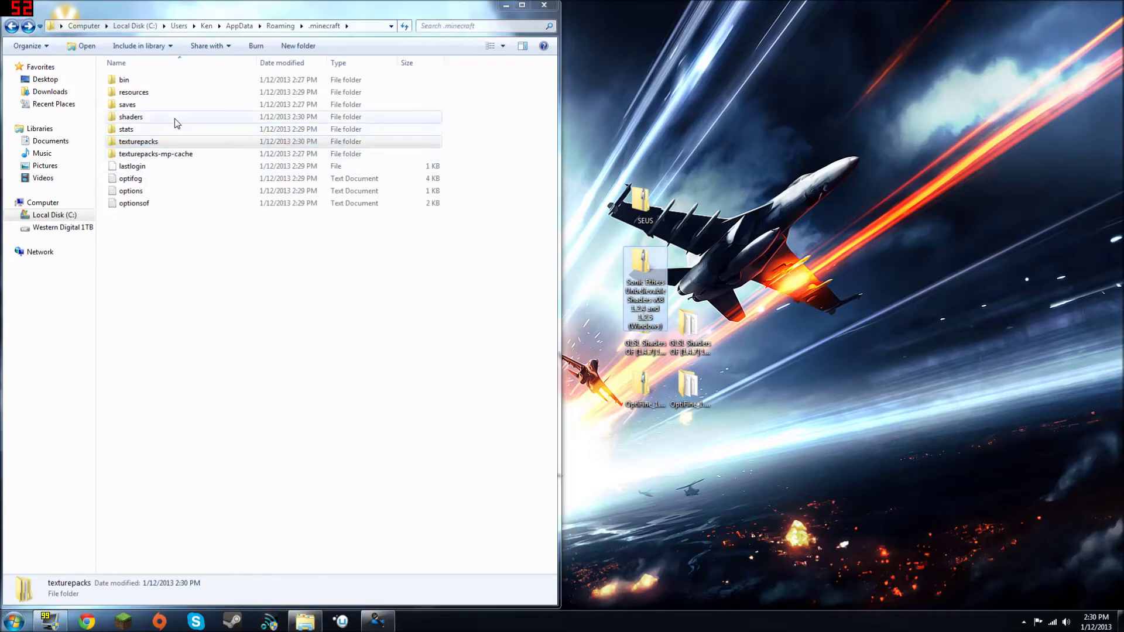
pyautogui.doubleClick(156, 115)
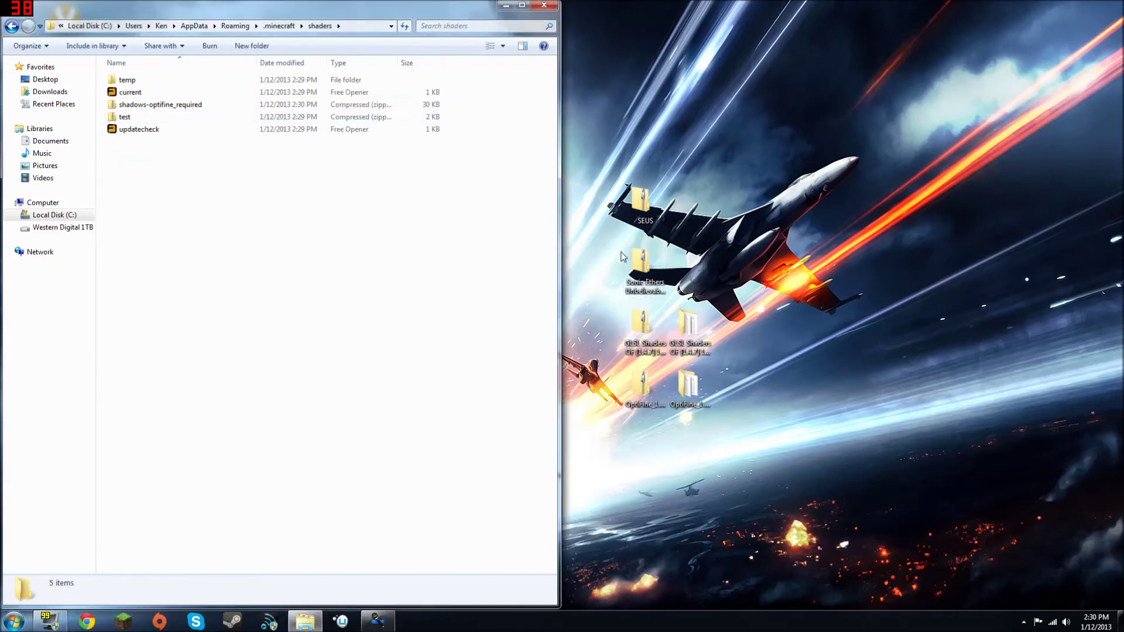
pyautogui.rightClick(636, 277)
pyautogui.click(673, 417)
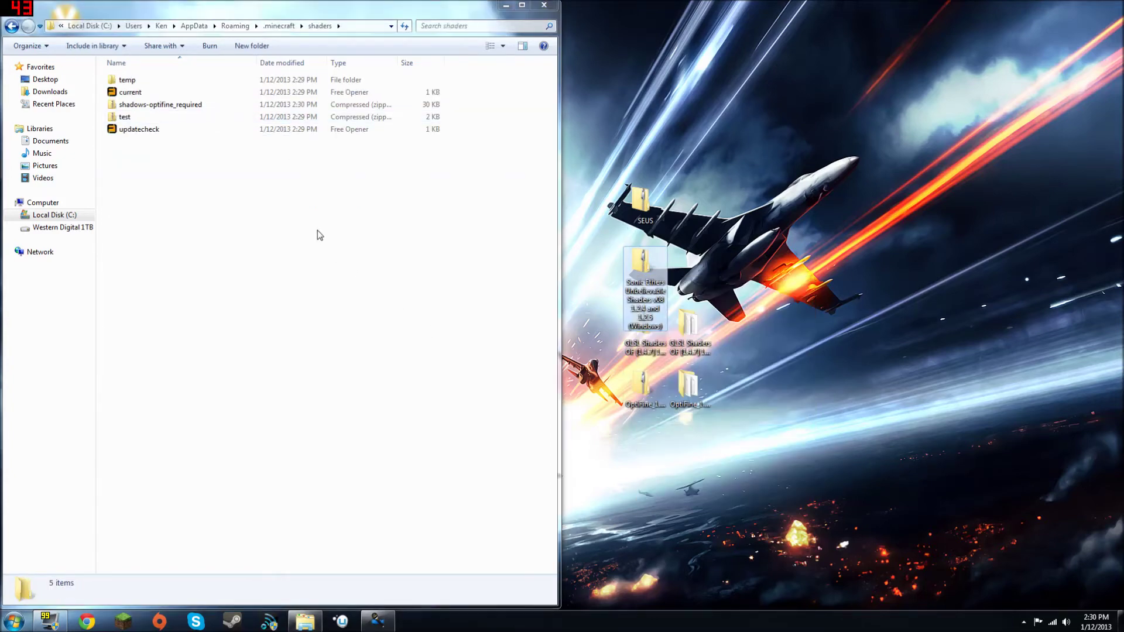
pyautogui.rightClick(317, 230)
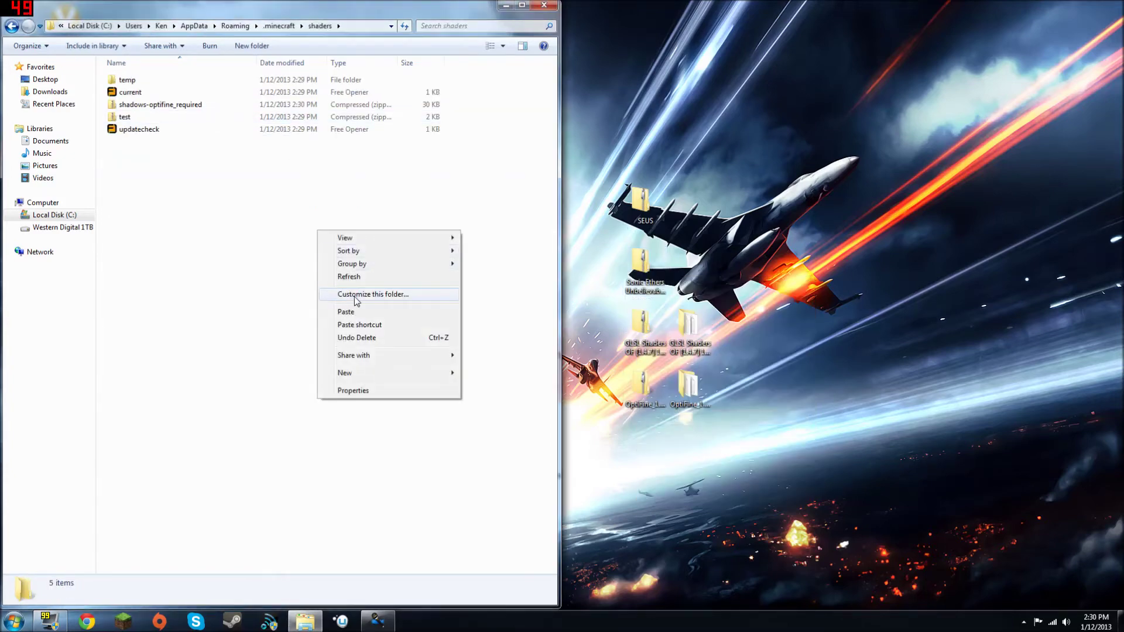
pyautogui.rightClick(240, 269)
pyautogui.click(278, 350)
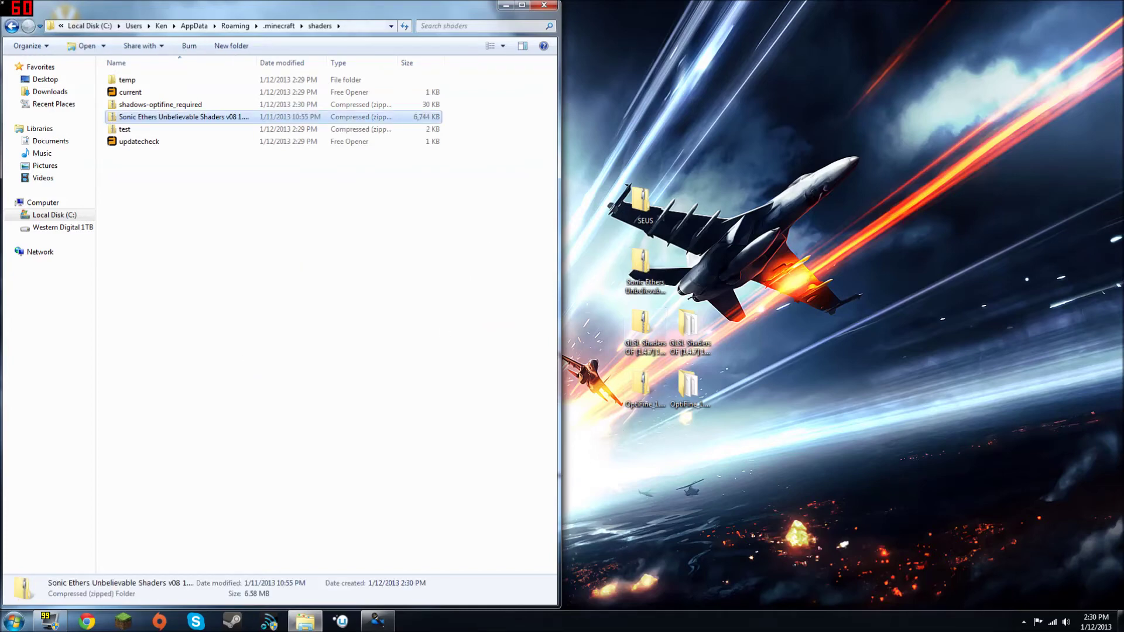
pyautogui.moveTo(188, 205); pyautogui.dragTo(165, 88)
pyautogui.click(227, 208)
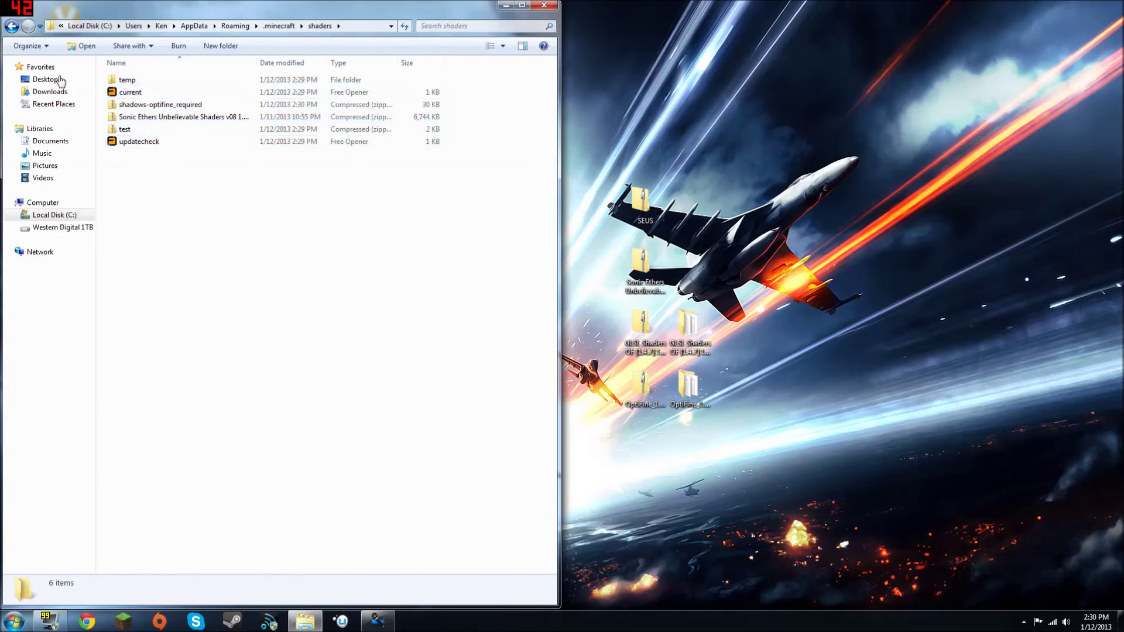
# Step: Go back to .minecraft and open AppData Roaming via a %appdata search
pyautogui.click(11, 25)
pyautogui.press('super')
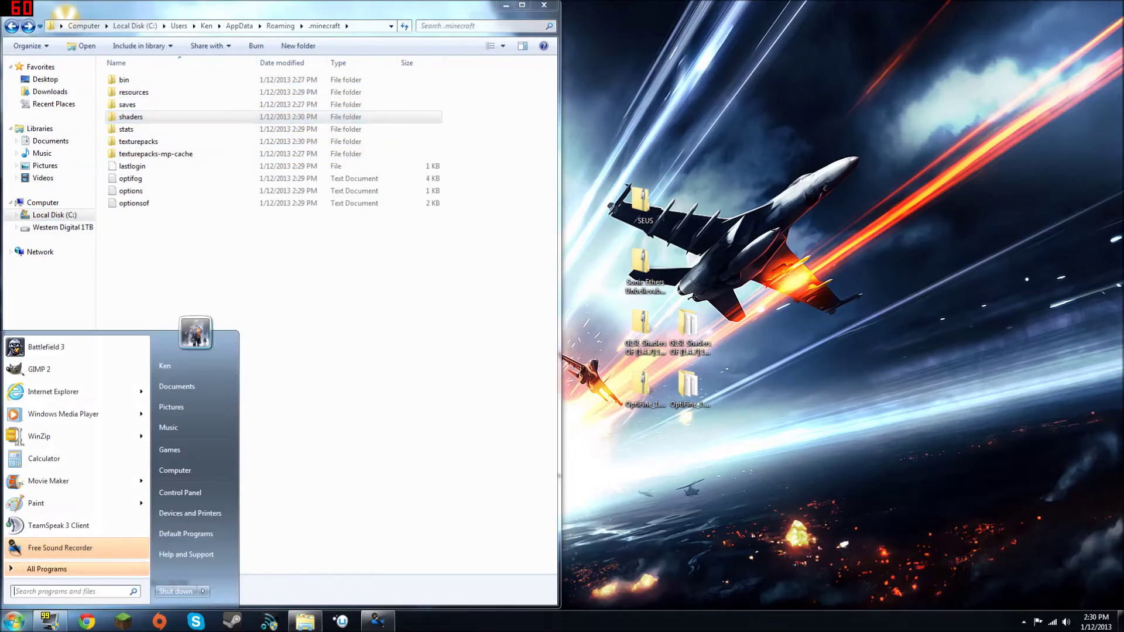
pyautogui.write('%appdata')
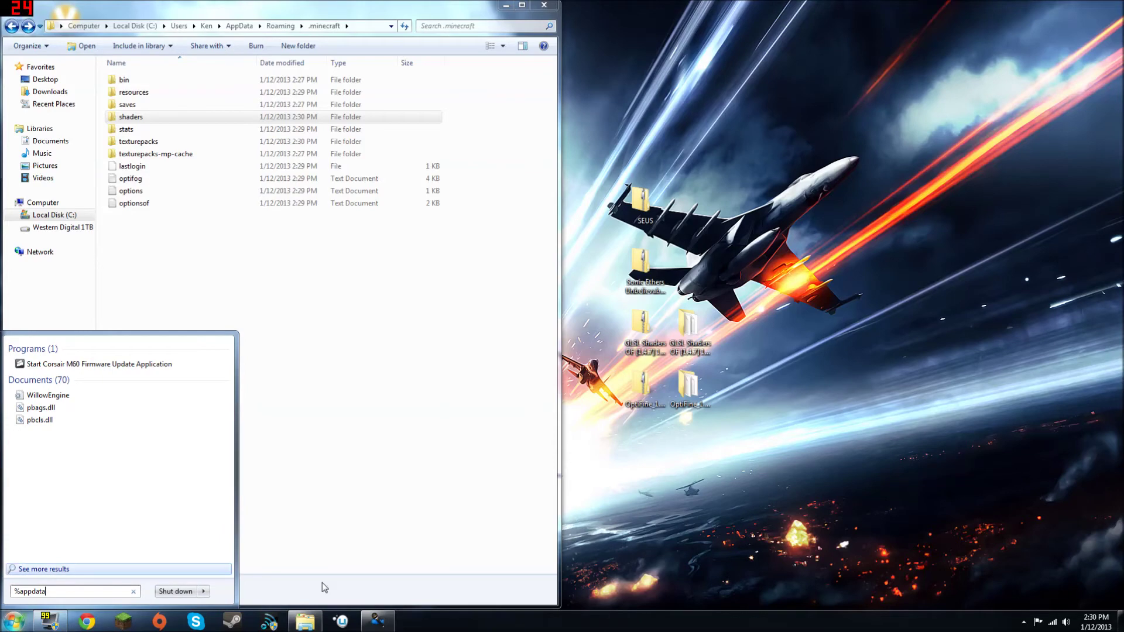
pyautogui.press('Return')
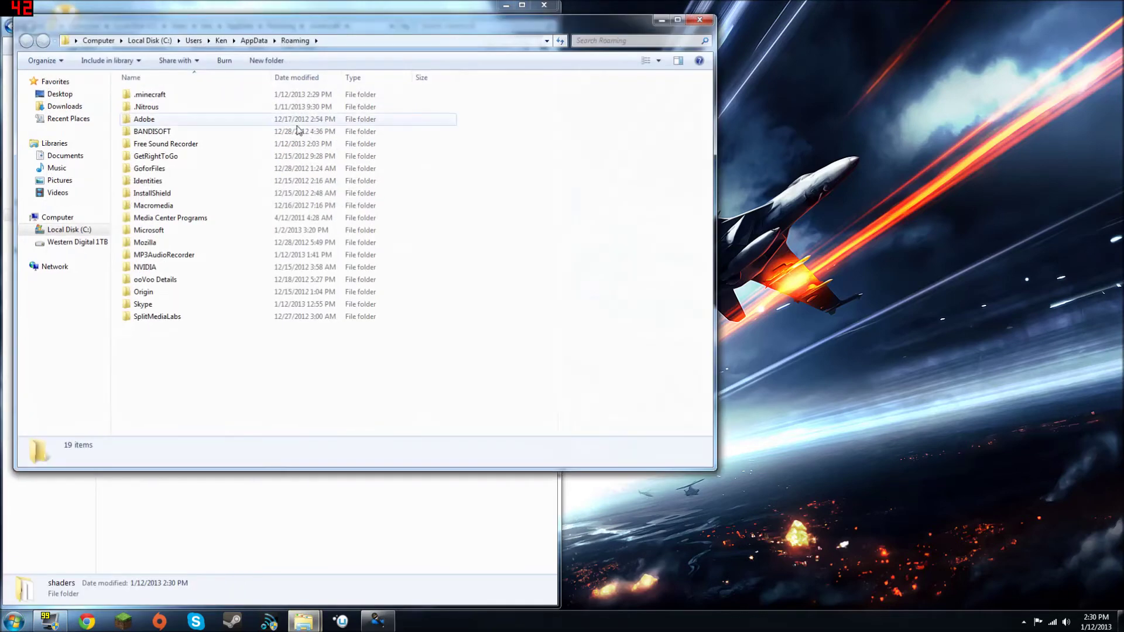
# Step: Open E:\Minecraft\Texture Packs beside the .minecraft texturepacks folder
pyautogui.click(62, 242)
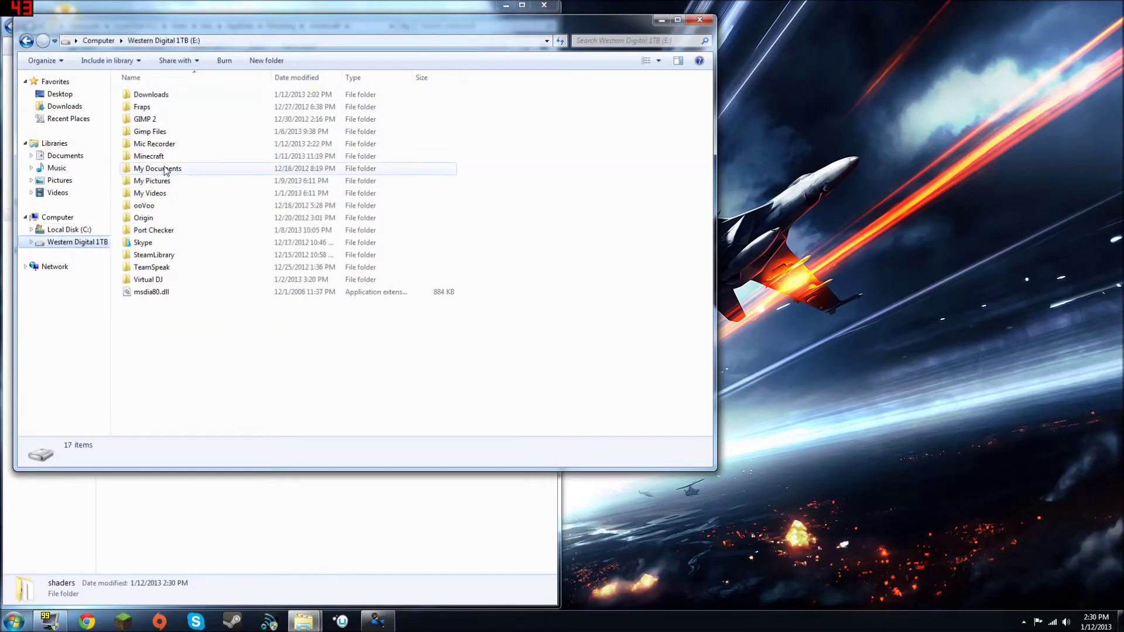
pyautogui.doubleClick(167, 162)
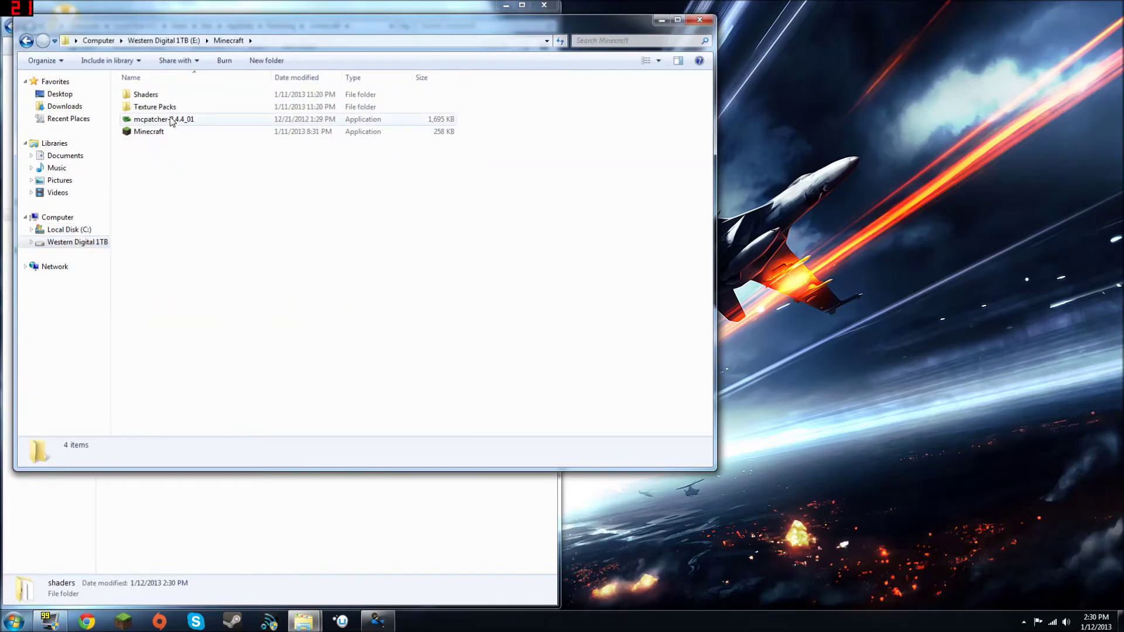
pyautogui.doubleClick(155, 106)
pyautogui.moveTo(275, 20); pyautogui.dragTo(1121, 18)
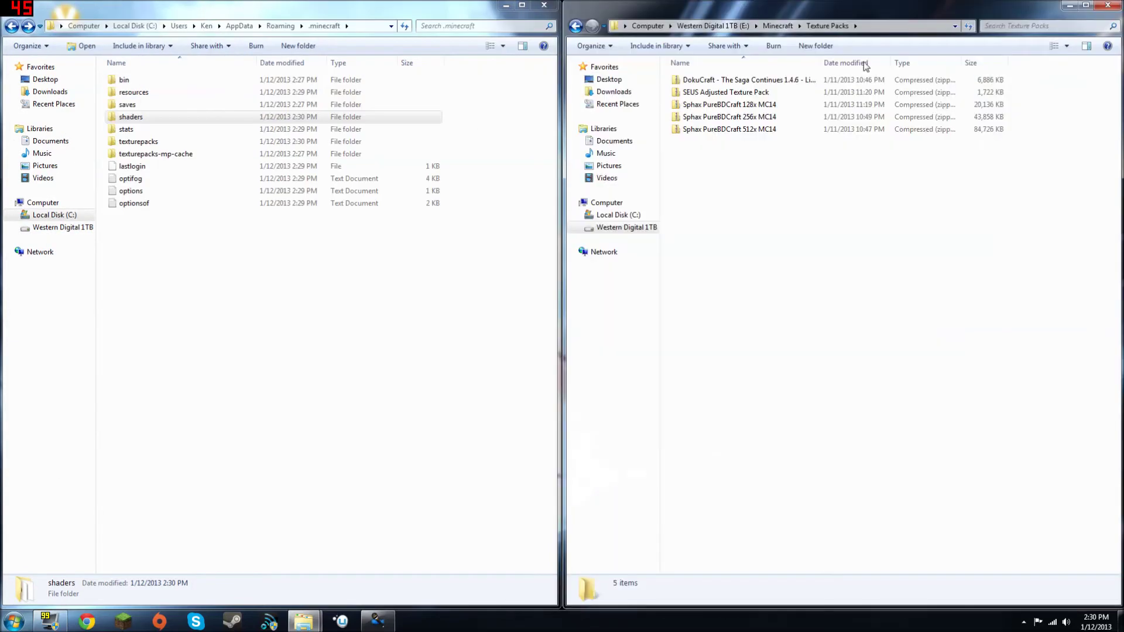
pyautogui.doubleClick(139, 141)
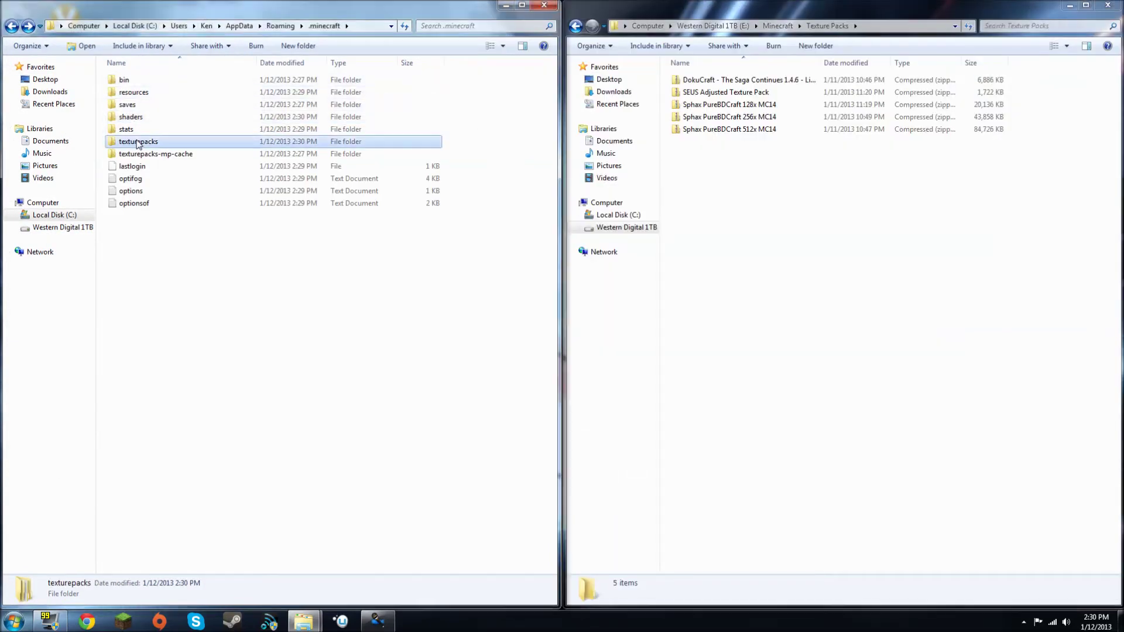
# Step: Copy the Sphax PureBDCraft 256x MC14 and DokuCraft zips into texturepacks, then close both windows
pyautogui.click(761, 118)
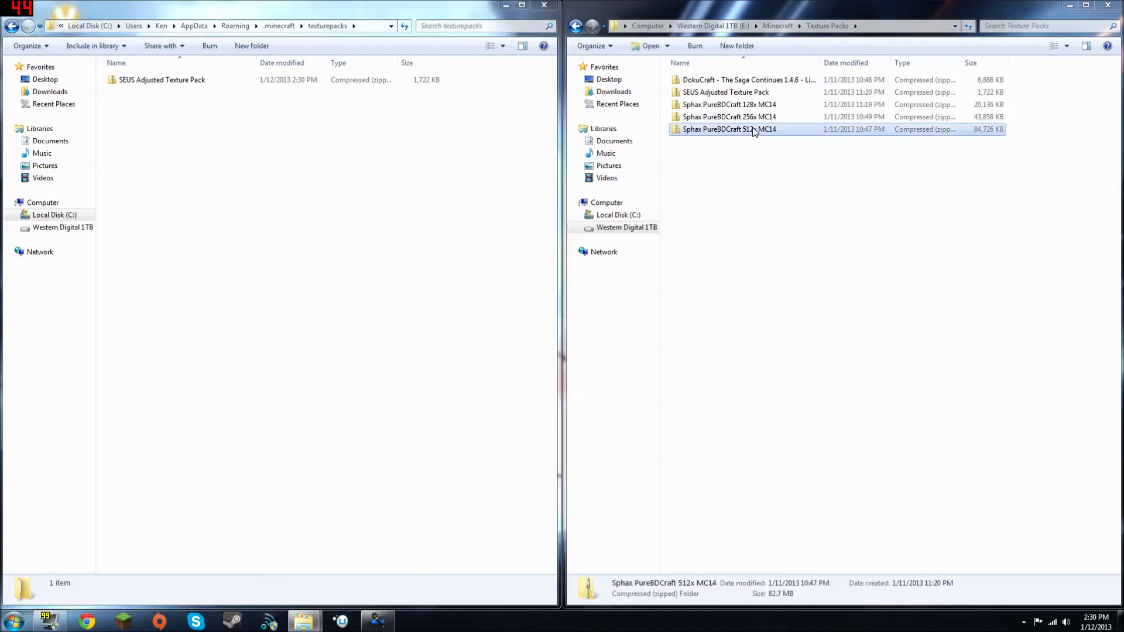
pyautogui.moveTo(761, 117); pyautogui.dragTo(334, 174)
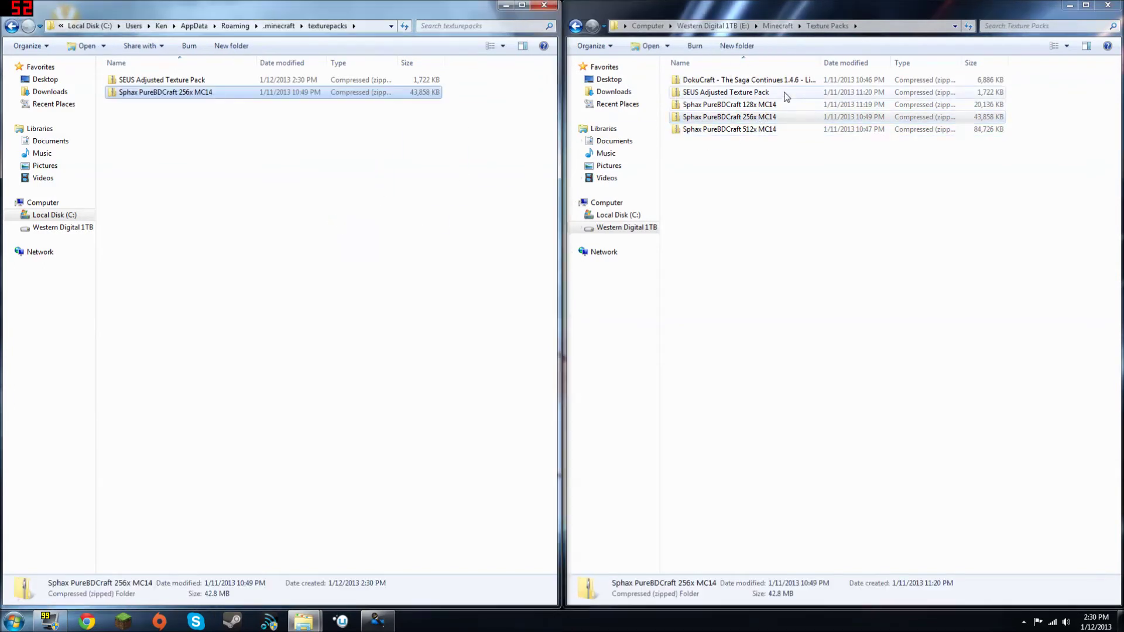
pyautogui.doubleClick(799, 80)
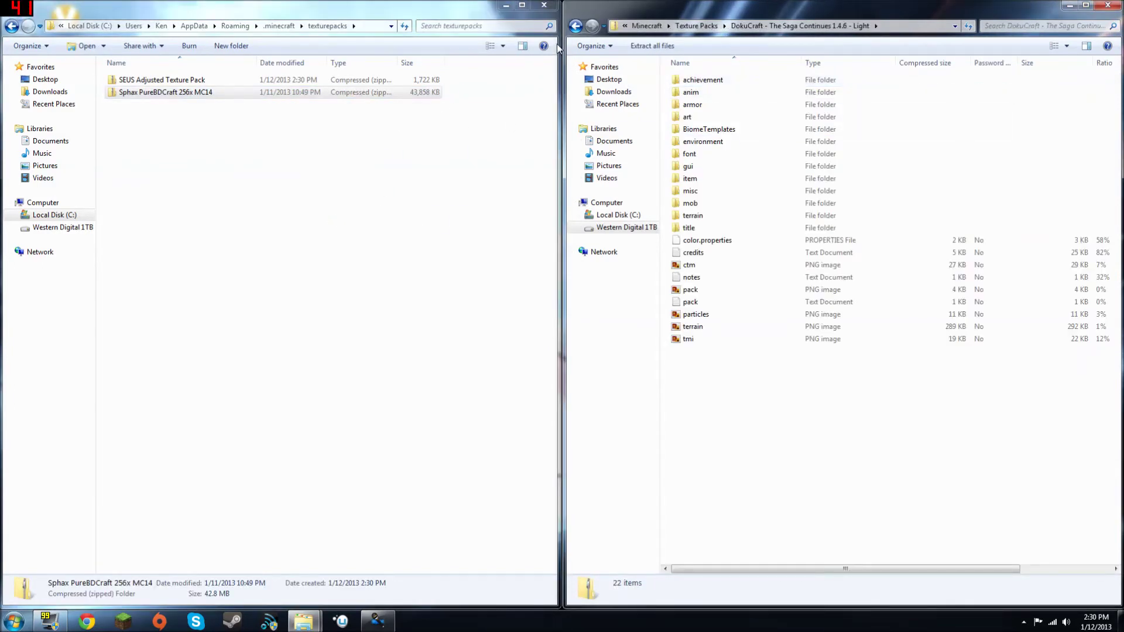
pyautogui.click(576, 26)
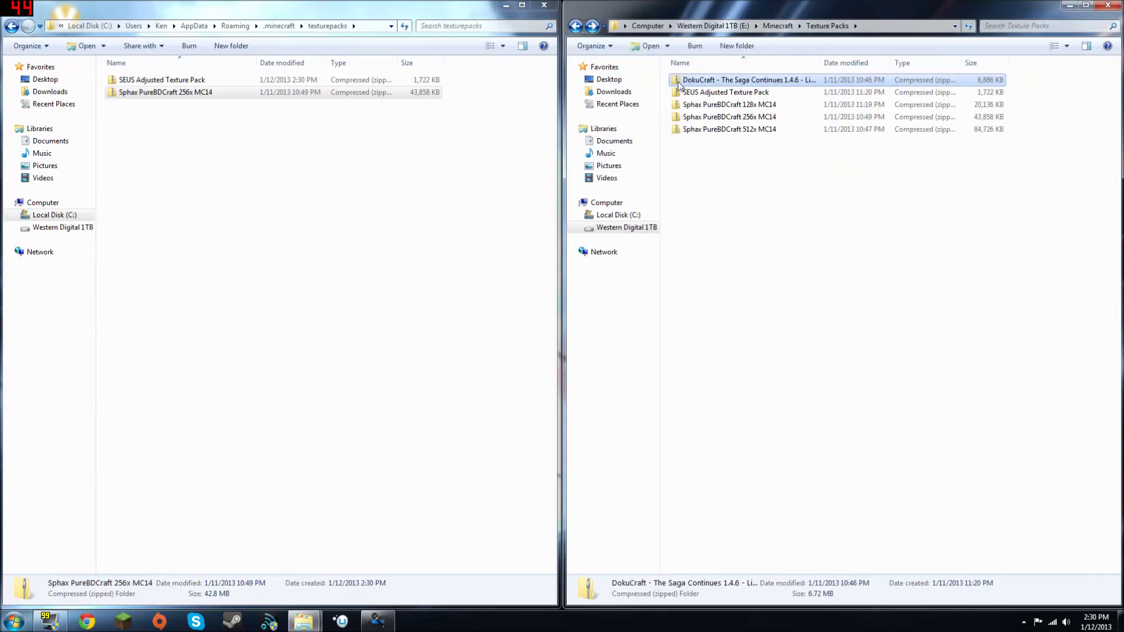
pyautogui.moveTo(679, 85); pyautogui.dragTo(464, 125)
pyautogui.moveTo(248, 64); pyautogui.dragTo(249, 176)
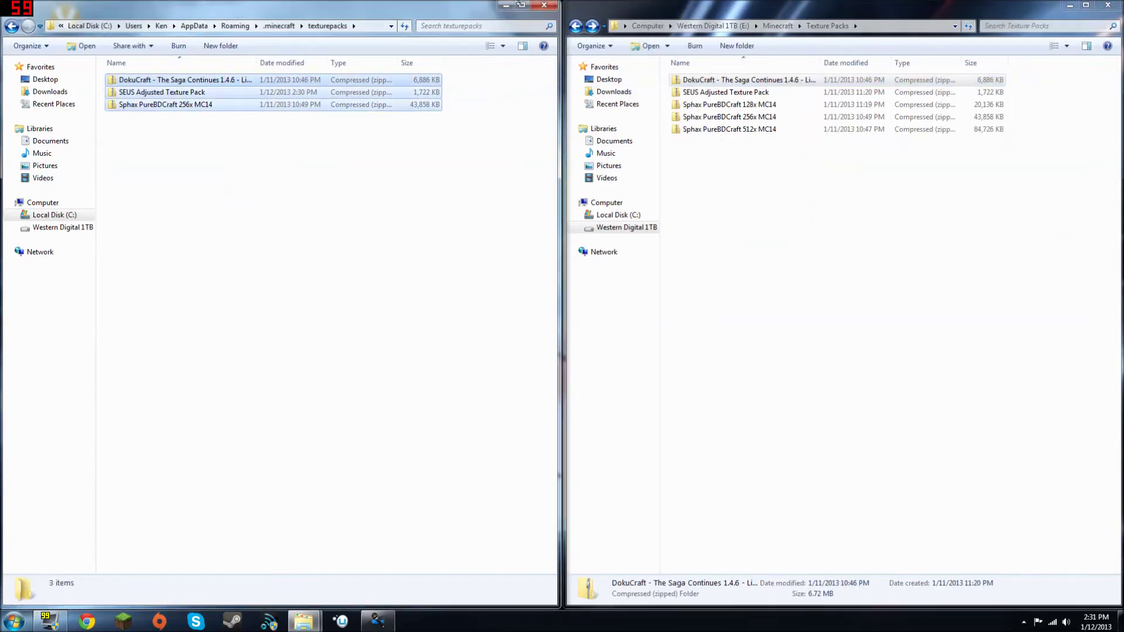
pyautogui.click(551, 6)
pyautogui.click(1107, 5)
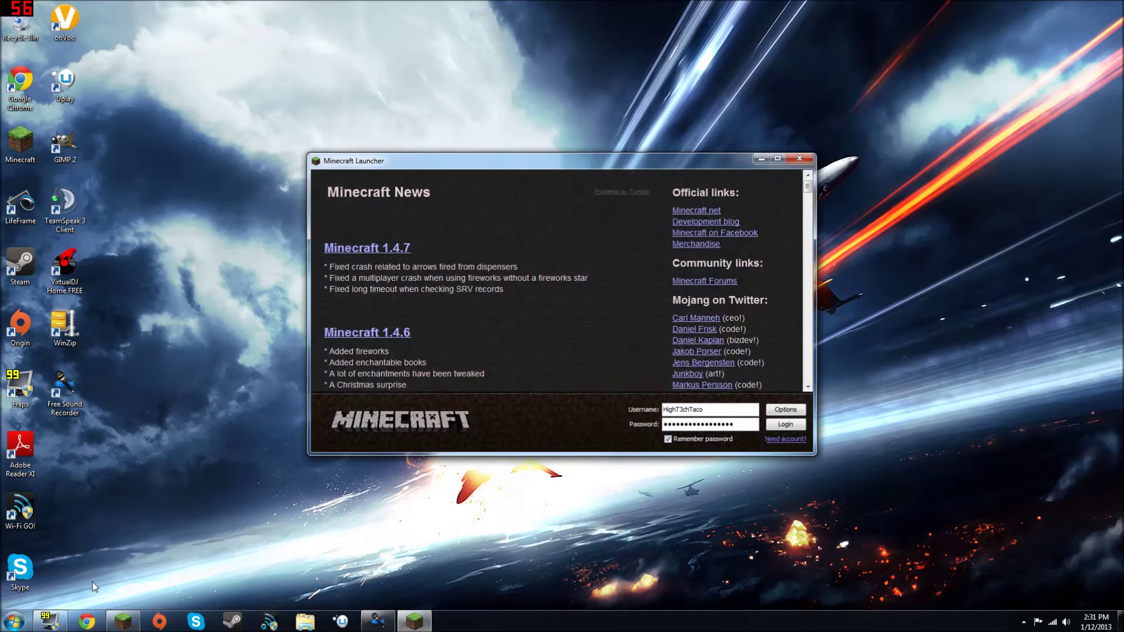
# Step: Log in and select the shadows-optifine_required.zip shader in Options
pyautogui.click(785, 423)
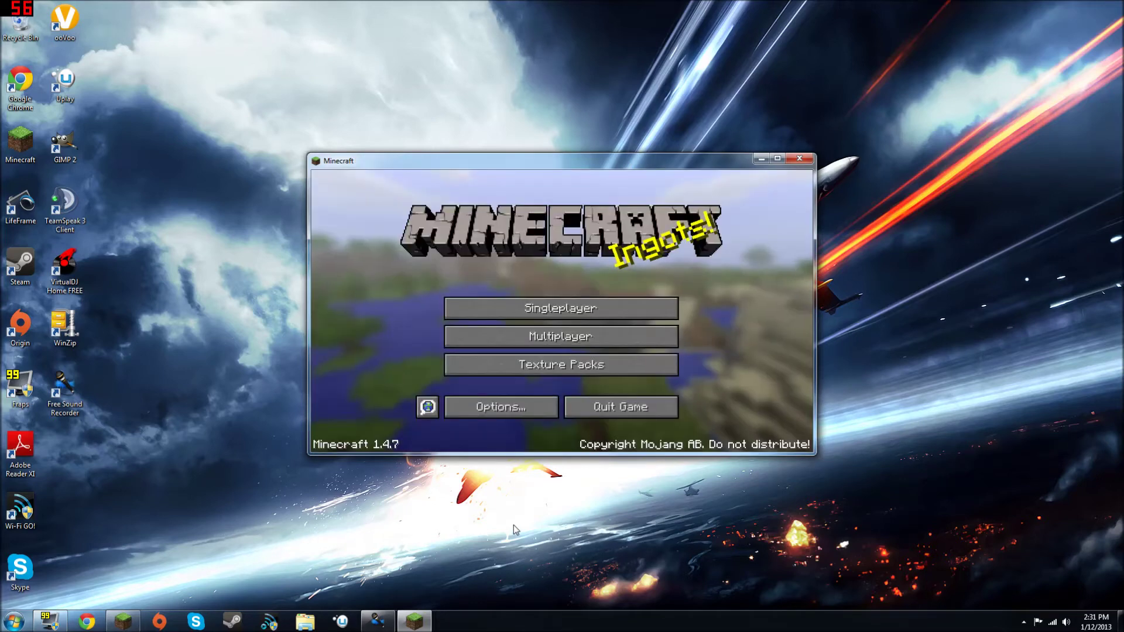
pyautogui.click(515, 412)
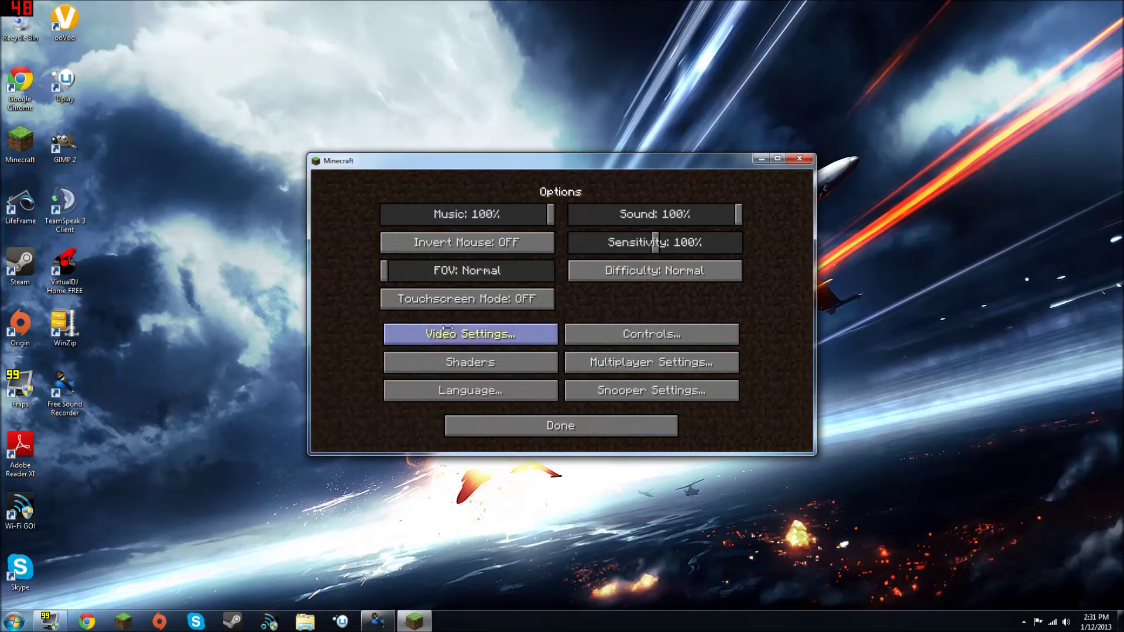
pyautogui.click(462, 360)
pyautogui.click(489, 273)
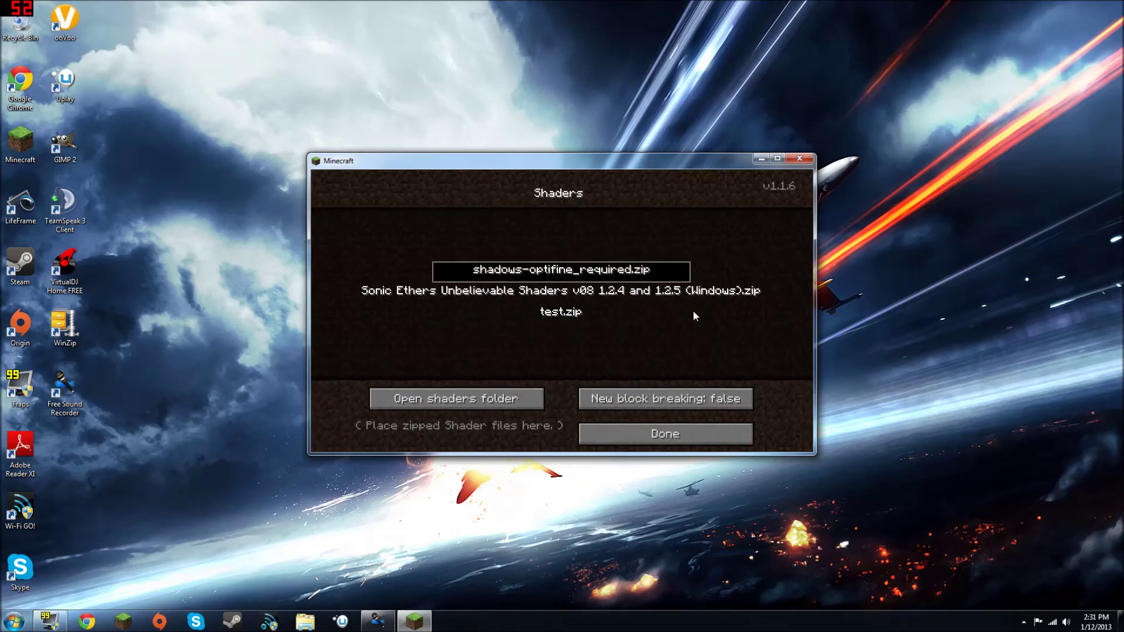
# Step: Leave the shader settings and options to return to the title screen
pyautogui.click(762, 159)
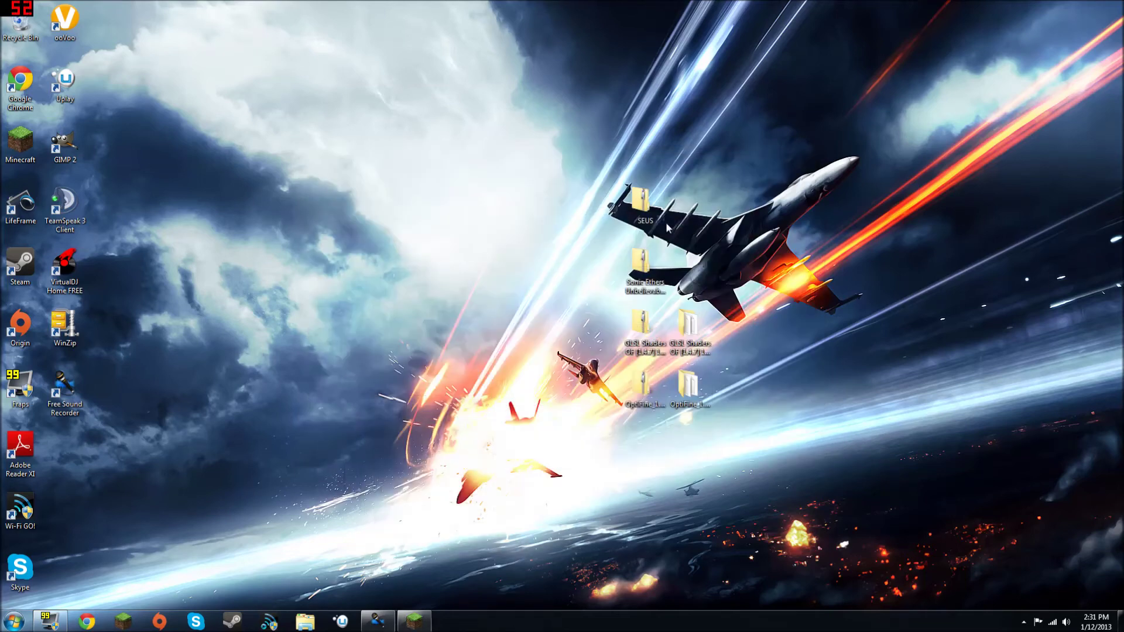
pyautogui.moveTo(597, 181); pyautogui.dragTo(622, 224)
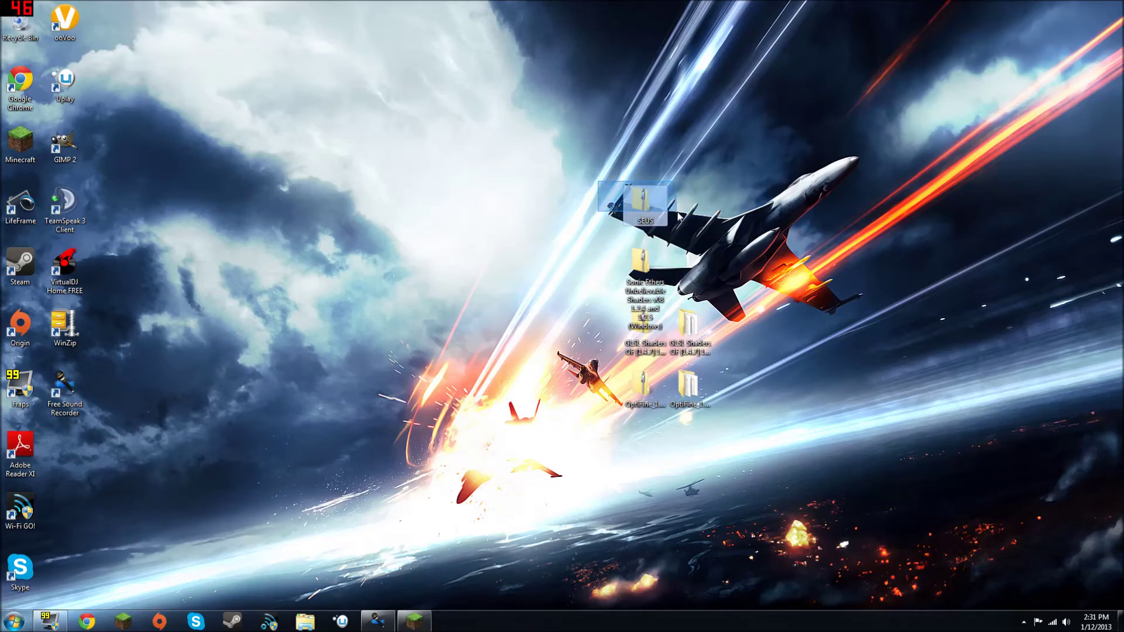
pyautogui.click(512, 188)
pyautogui.click(415, 621)
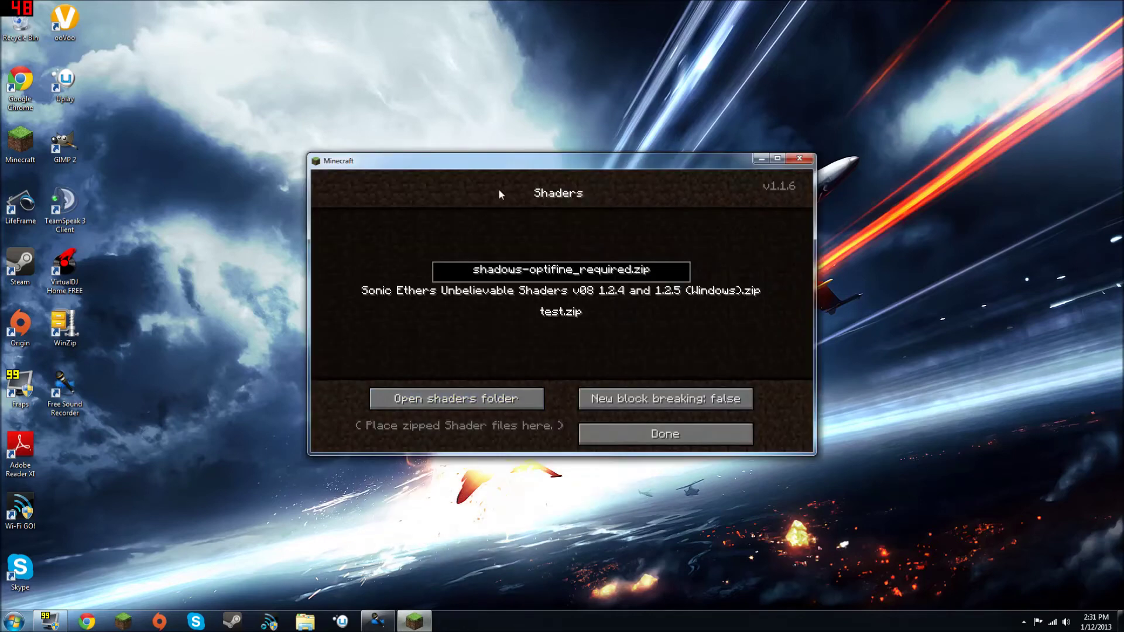
pyautogui.click(661, 436)
pyautogui.click(634, 417)
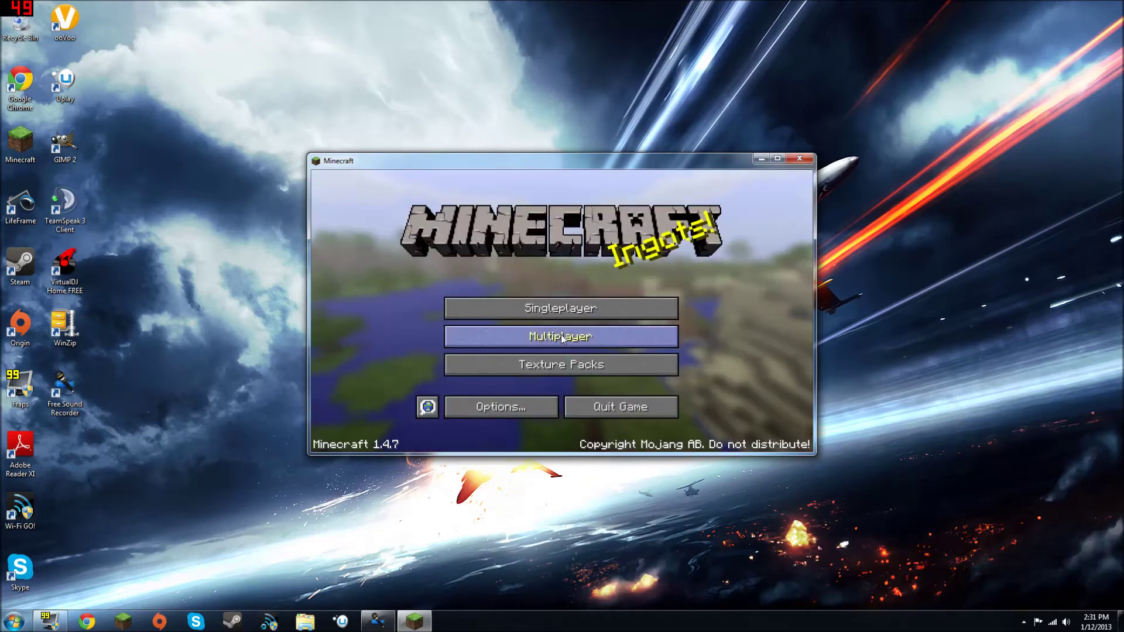
# Step: Select the SEUS Adjusted texture pack and return to the title screen
pyautogui.click(561, 334)
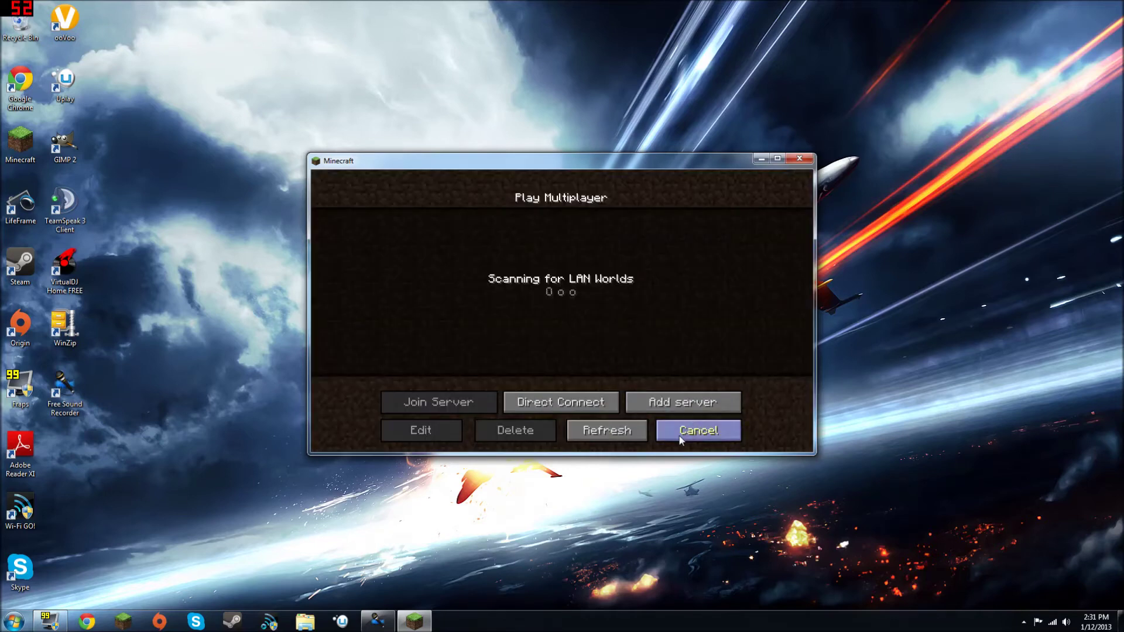
pyautogui.click(694, 429)
pyautogui.click(582, 363)
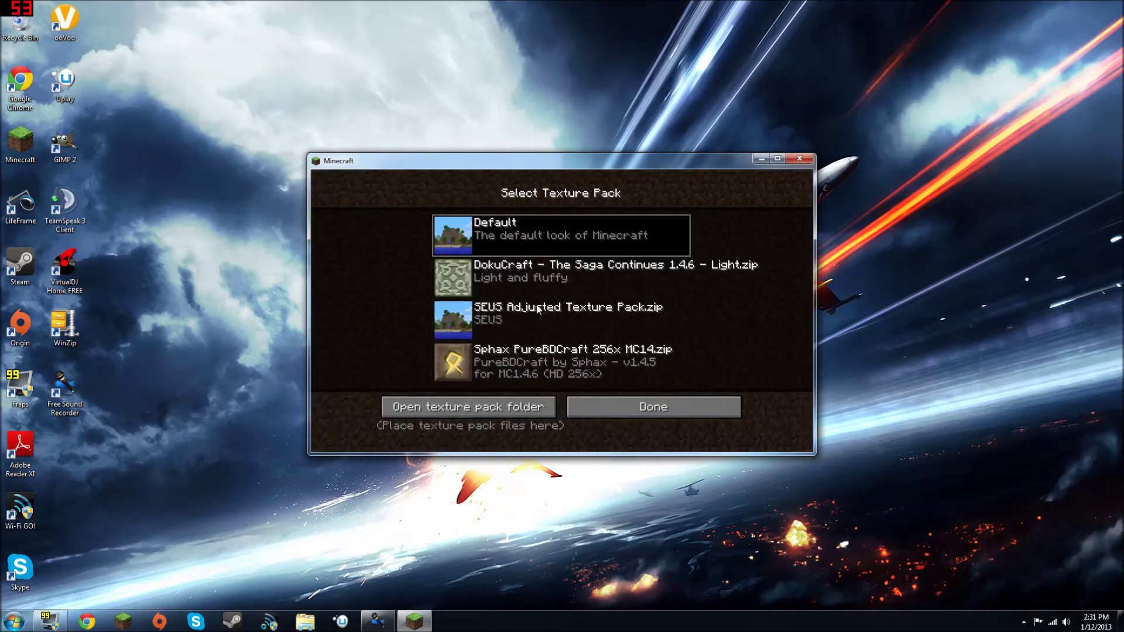
pyautogui.click(537, 310)
pyautogui.click(650, 407)
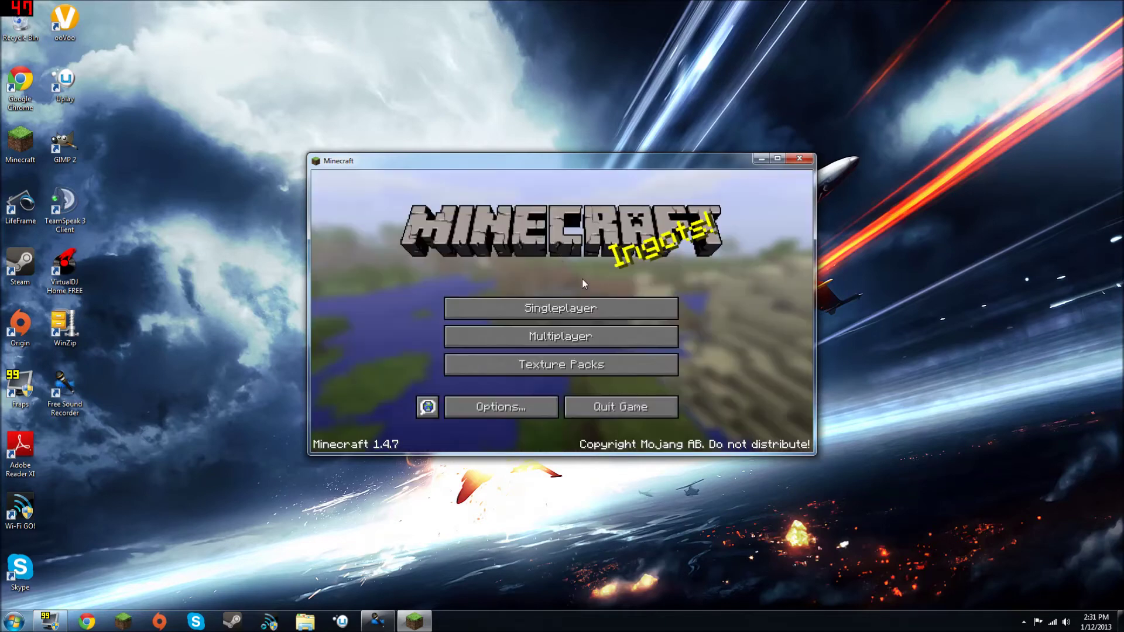
# Step: Start a new singleplayer world with the game mode set to Creative
pyautogui.click(510, 314)
pyautogui.click(655, 403)
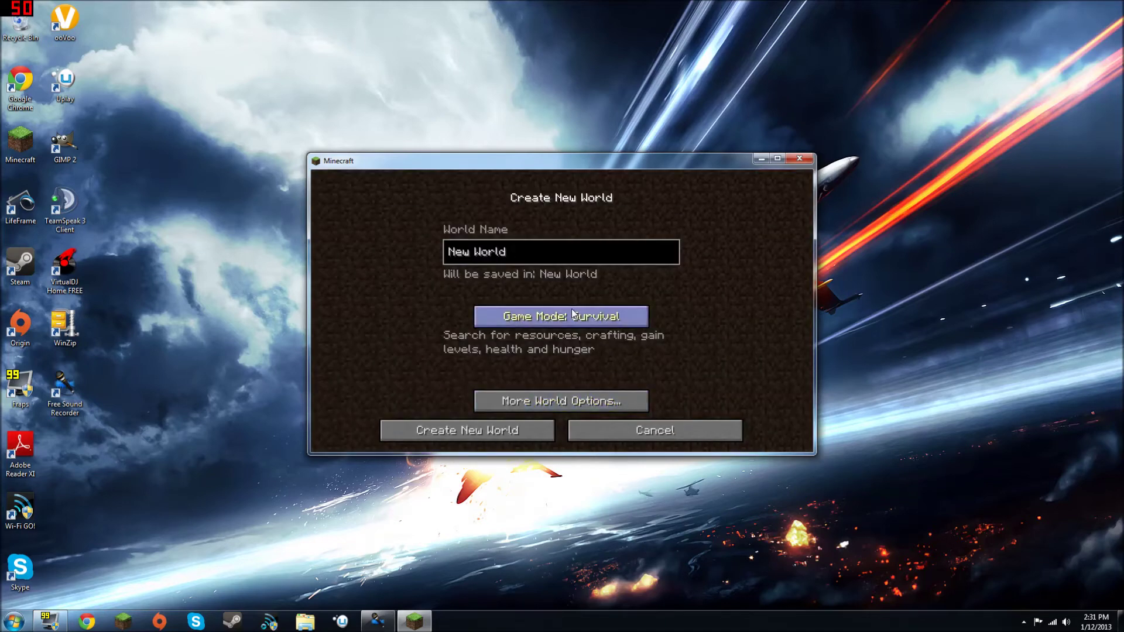
pyautogui.click(560, 317)
pyautogui.click(561, 317)
# Step: Generate the Creative world, walk toward the jungle trees, then pause the game
pyautogui.click(477, 432)
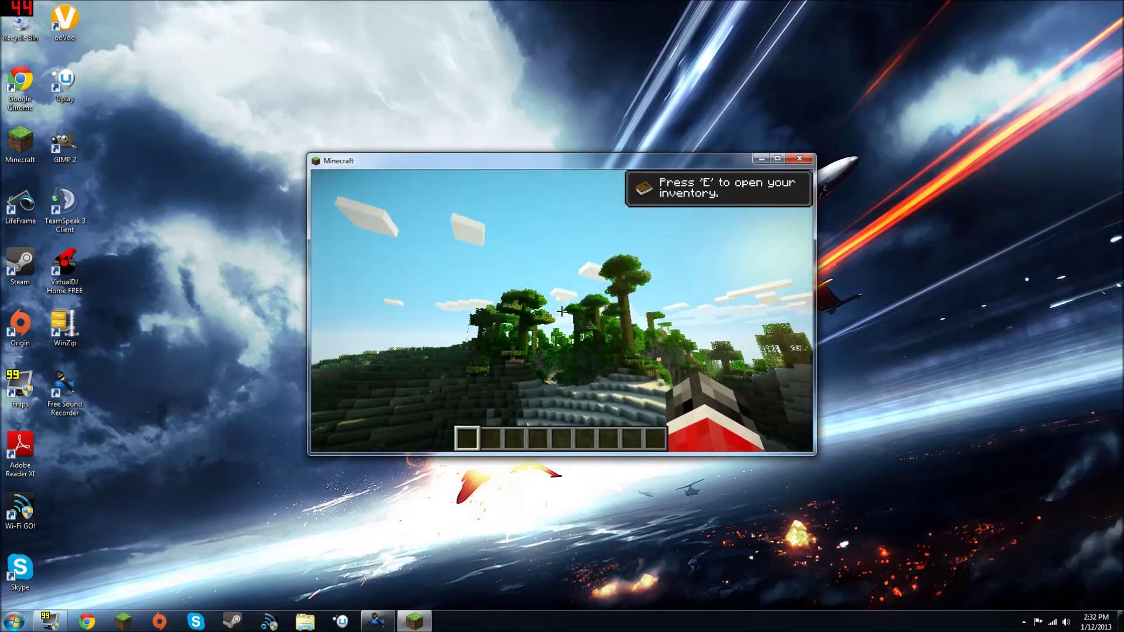
pyautogui.press('w')
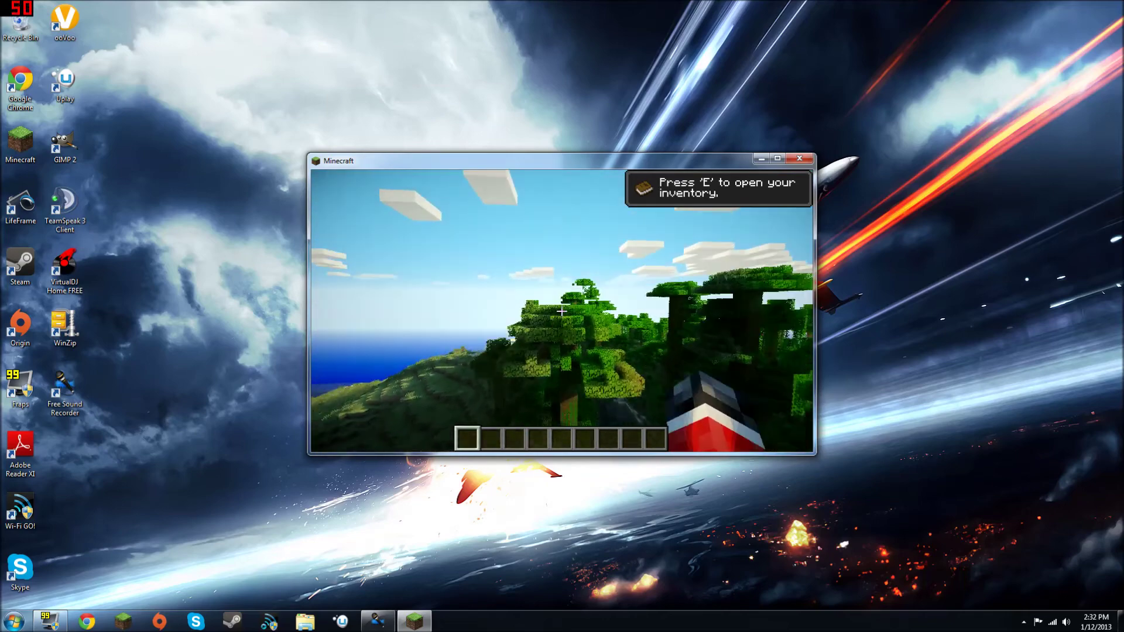
pyautogui.moveTo(561, 311)
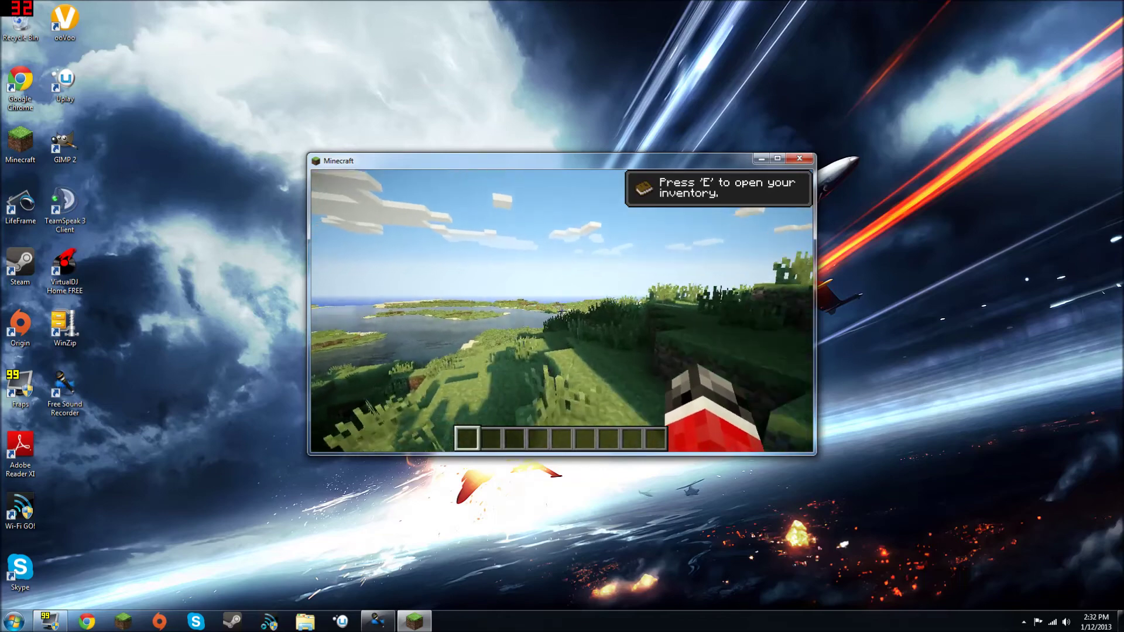
pyautogui.press('Escape')
# Step: Save and quit to title, then select the Sonic Ethers Unbelievable Shaders in Options
pyautogui.click(543, 373)
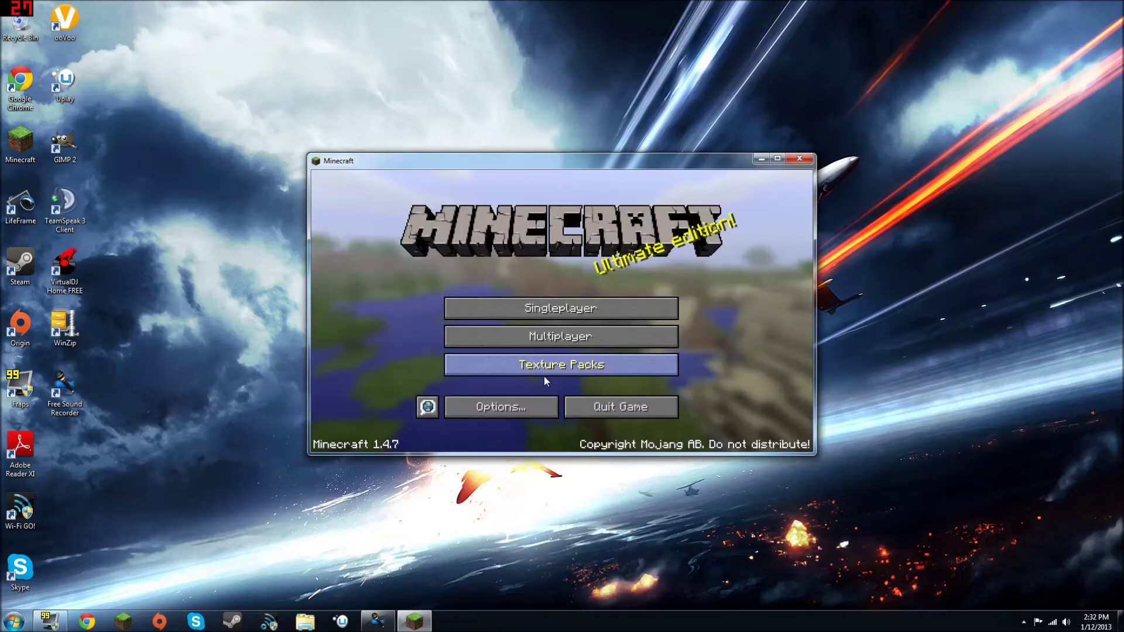
pyautogui.click(517, 405)
pyautogui.click(490, 364)
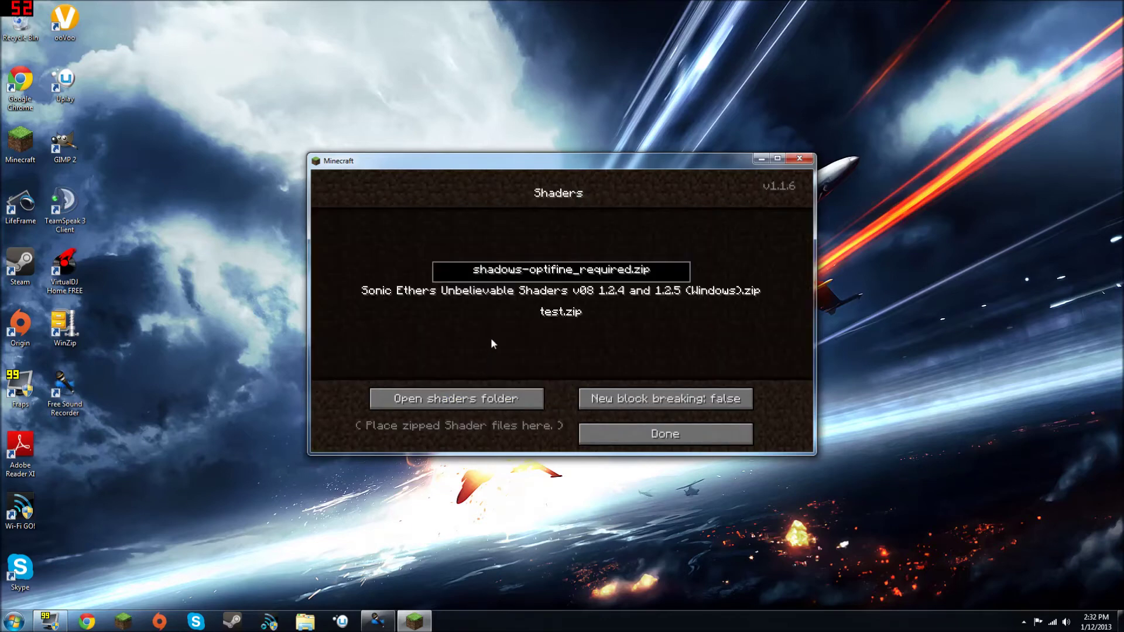
pyautogui.click(508, 297)
pyautogui.click(597, 433)
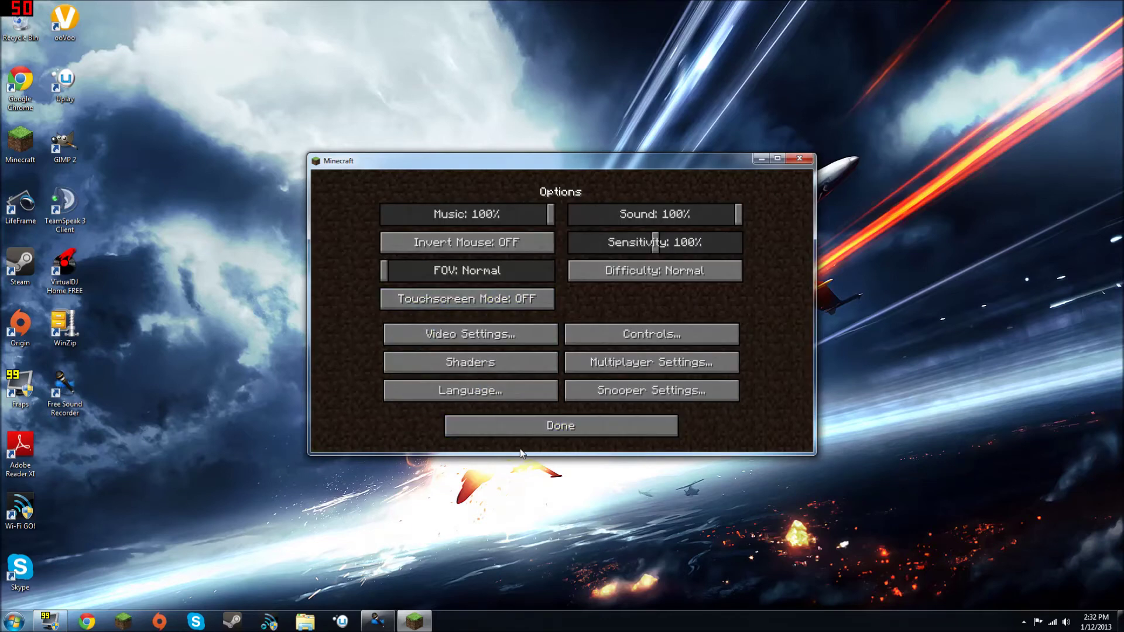
pyautogui.click(533, 428)
# Step: Apply the DokuCraft texture pack, load New World, and pause the game
pyautogui.click(553, 362)
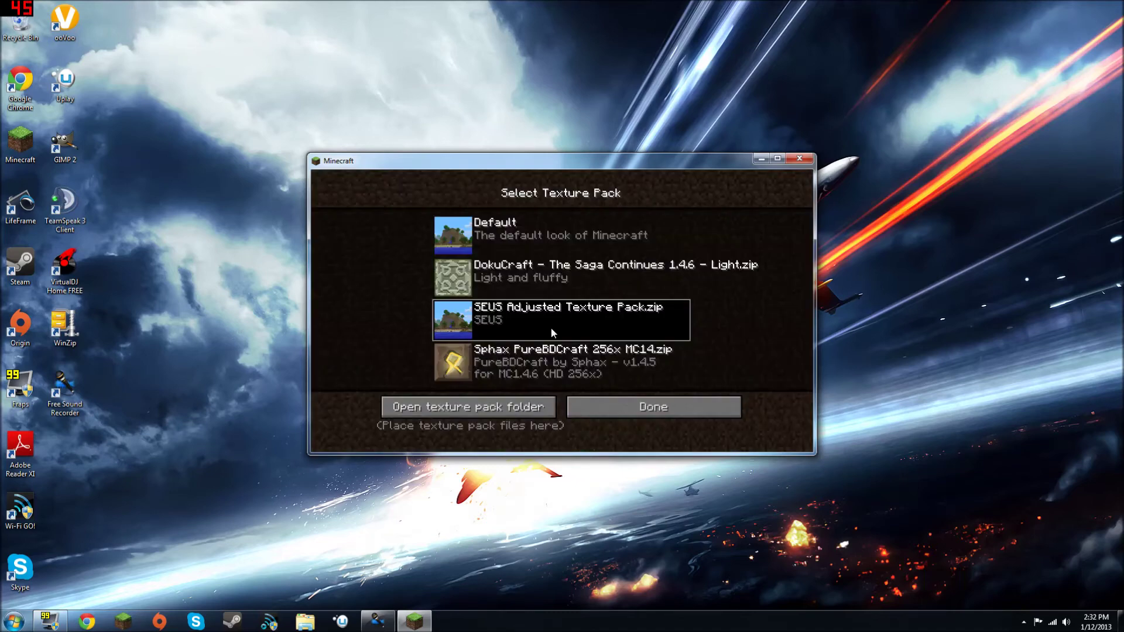
pyautogui.click(673, 275)
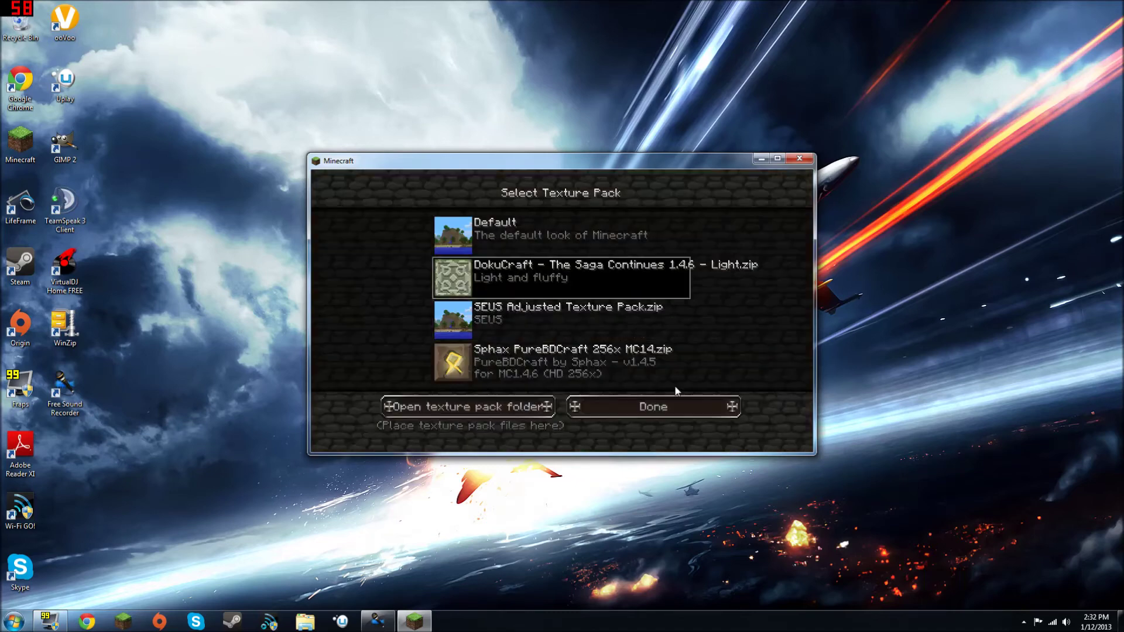
pyautogui.press('Escape')
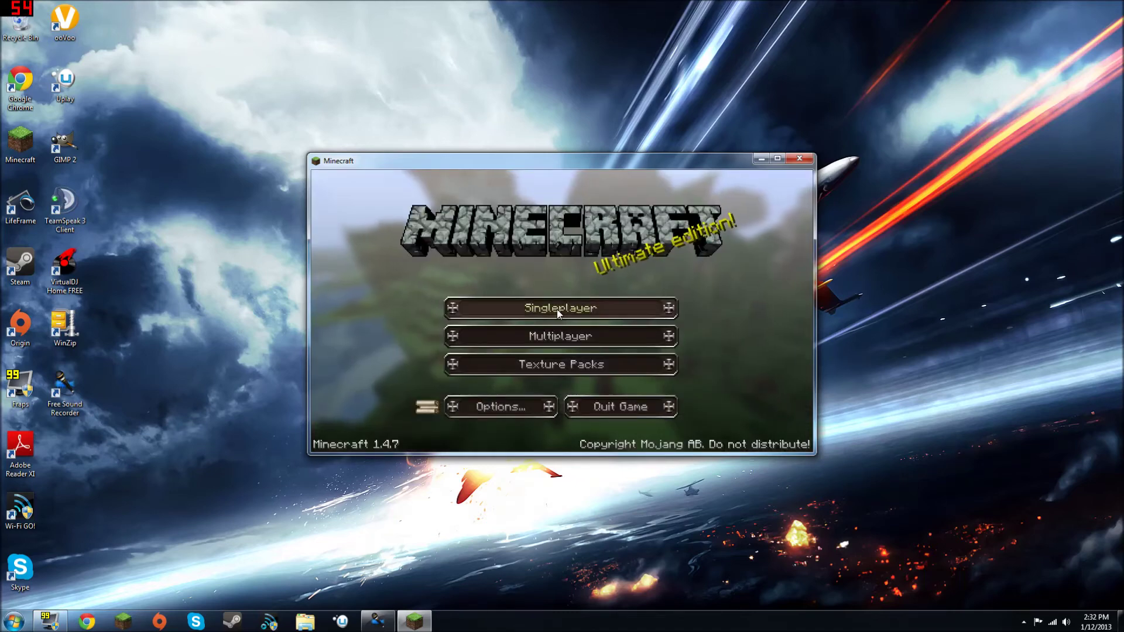
pyautogui.click(557, 309)
pyautogui.doubleClick(561, 286)
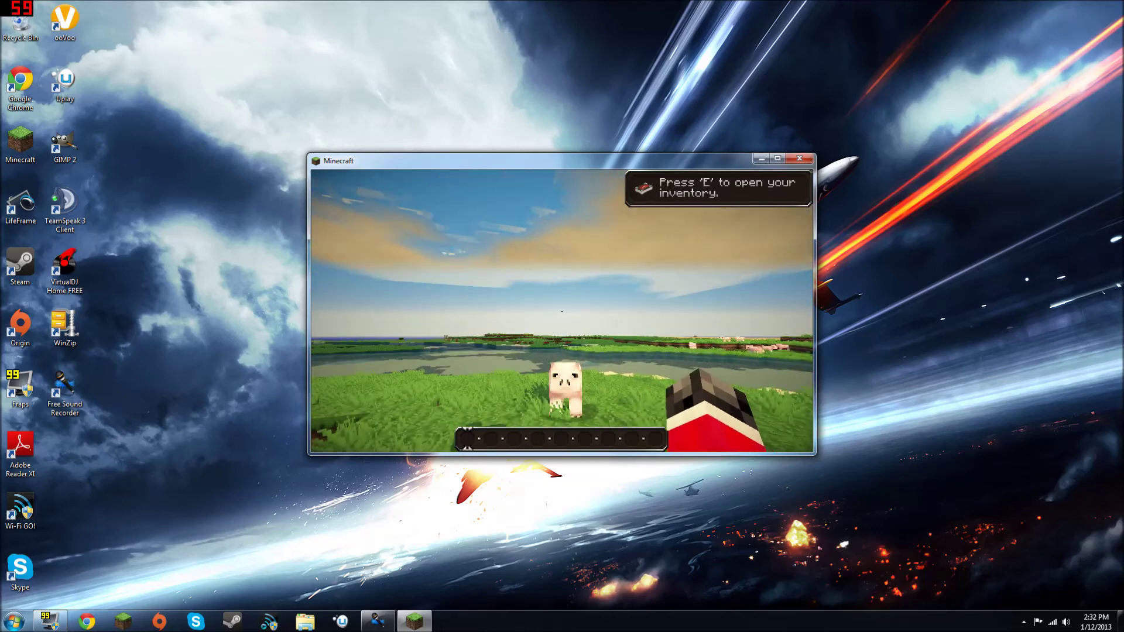
pyautogui.press('Escape')
# Step: Save and quit, choose the Sphax PureBDCraft texture pack, and reload New World
pyautogui.click(586, 369)
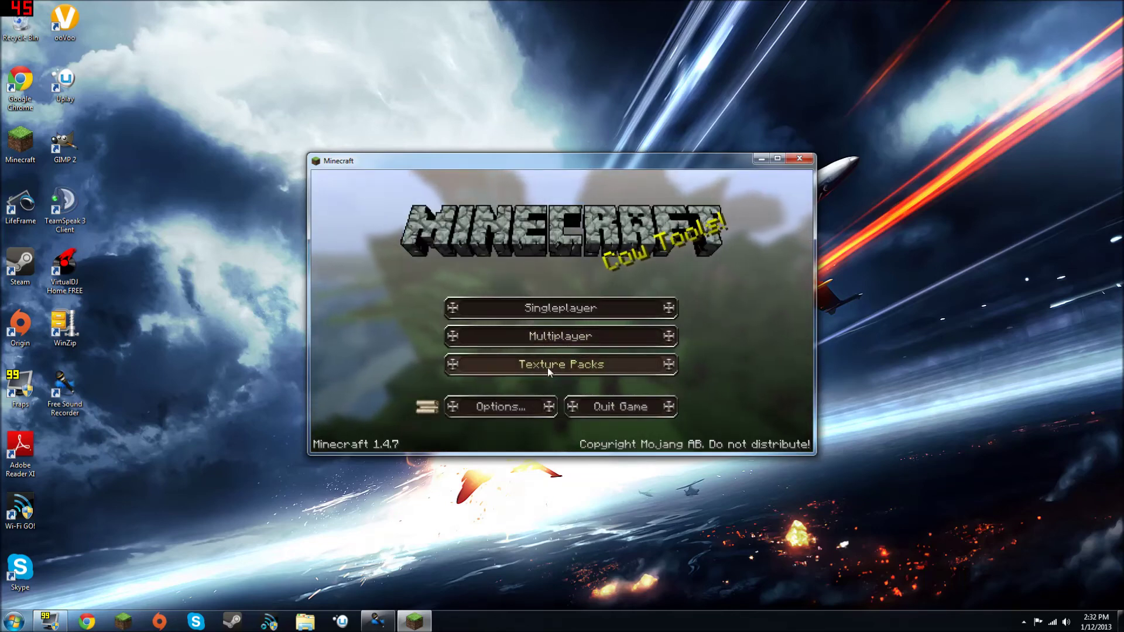
pyautogui.click(556, 364)
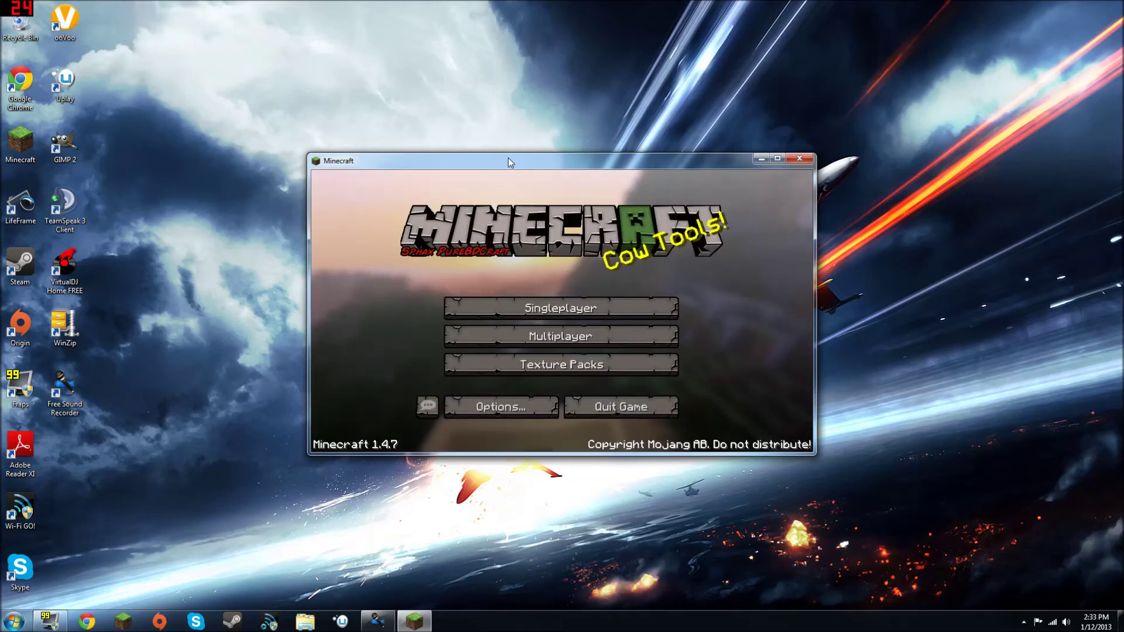
pyautogui.click(526, 309)
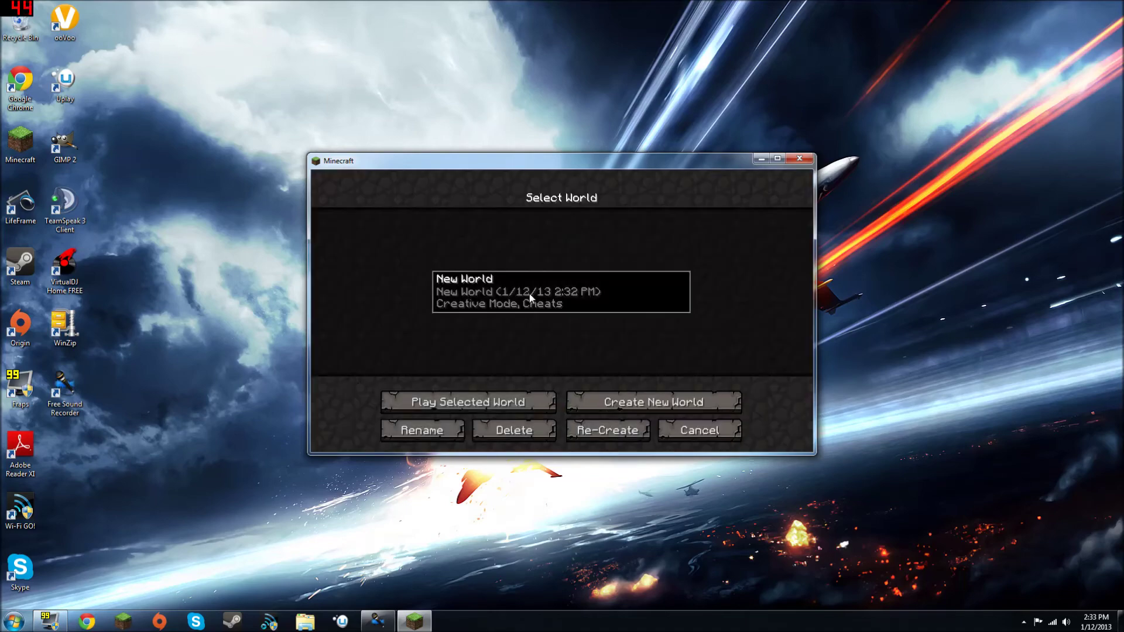
pyautogui.doubleClick(529, 294)
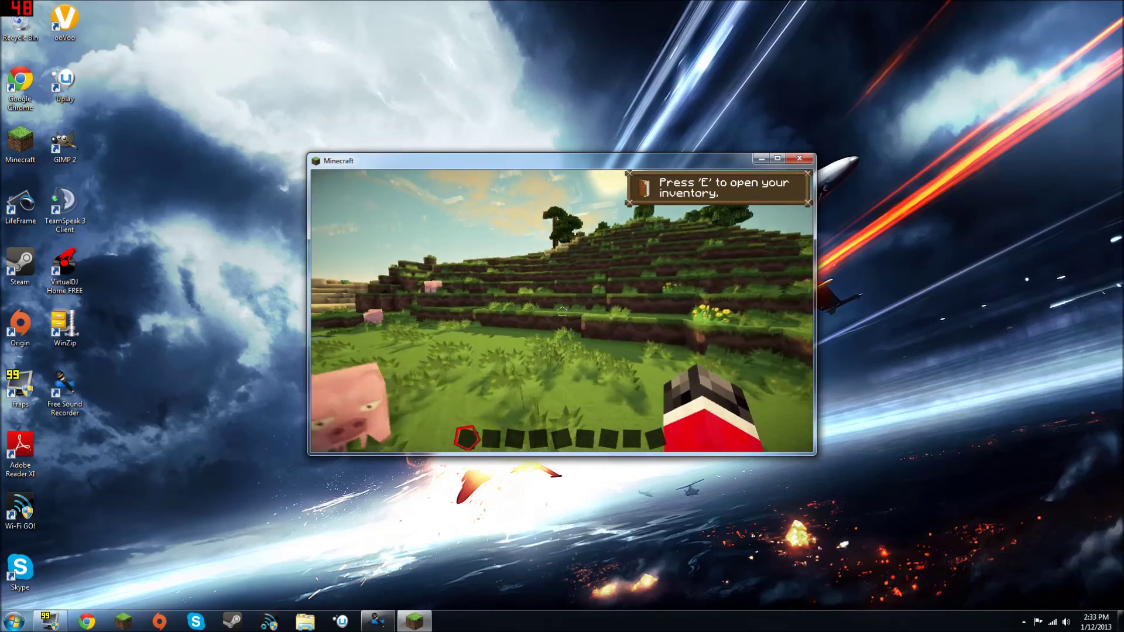
# Step: Glance at the creative inventory, then walk up the grassy Sphax-textured hillside
pyautogui.press('e')
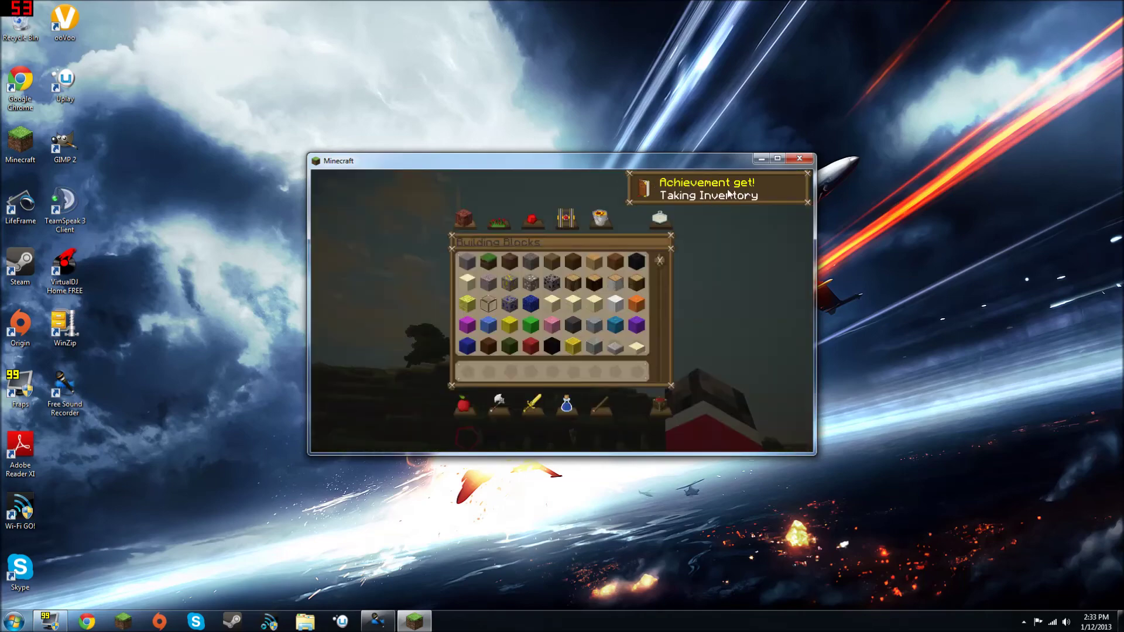
pyautogui.press('e')
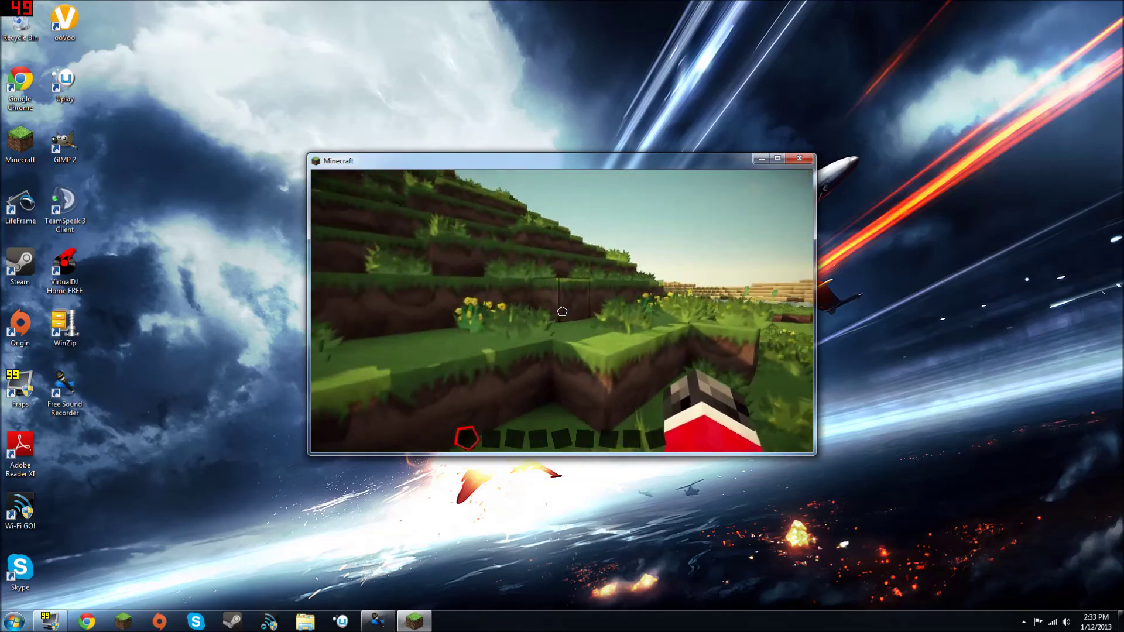
pyautogui.press('w')
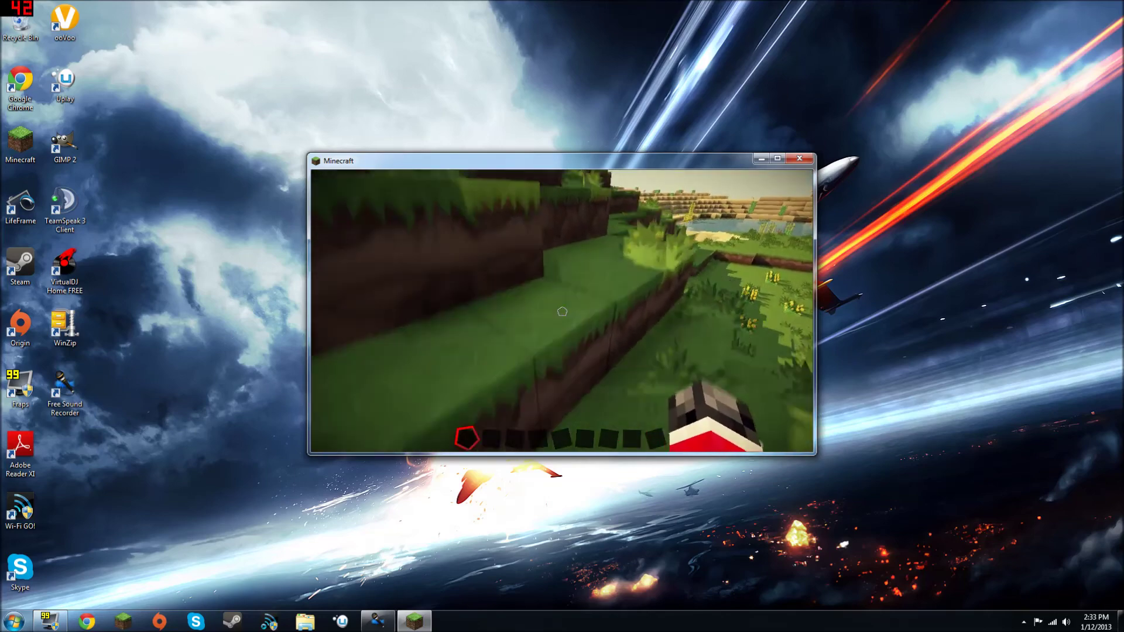
pyautogui.press('w')
# Step: Climb to overlook the lake, walk toward the pigs, then pause the game
pyautogui.press('space')
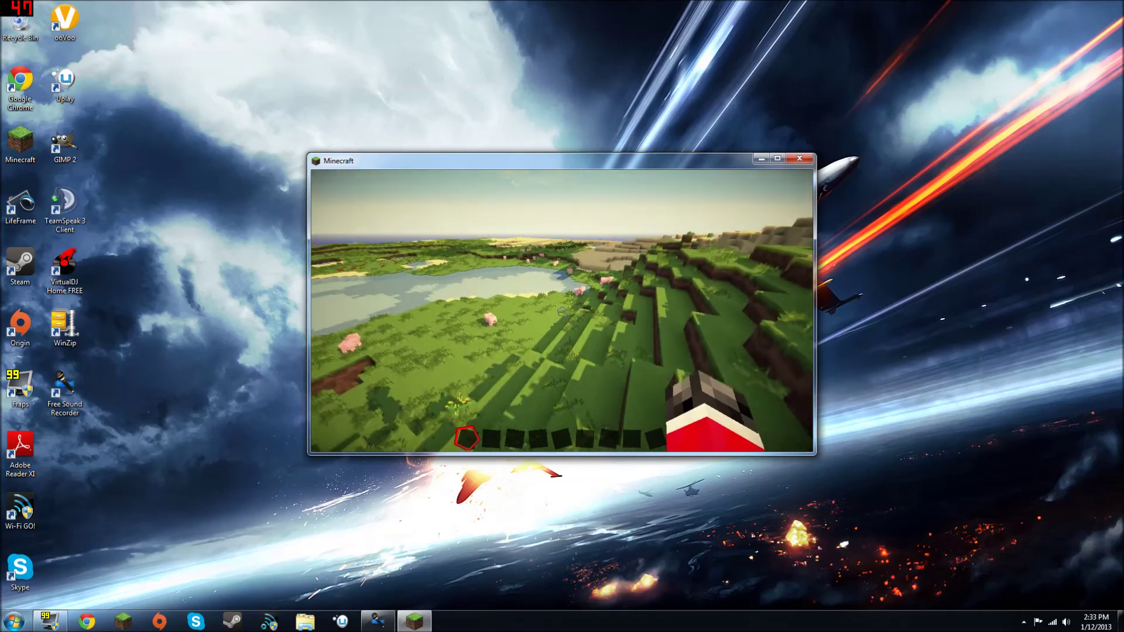
pyautogui.press('w')
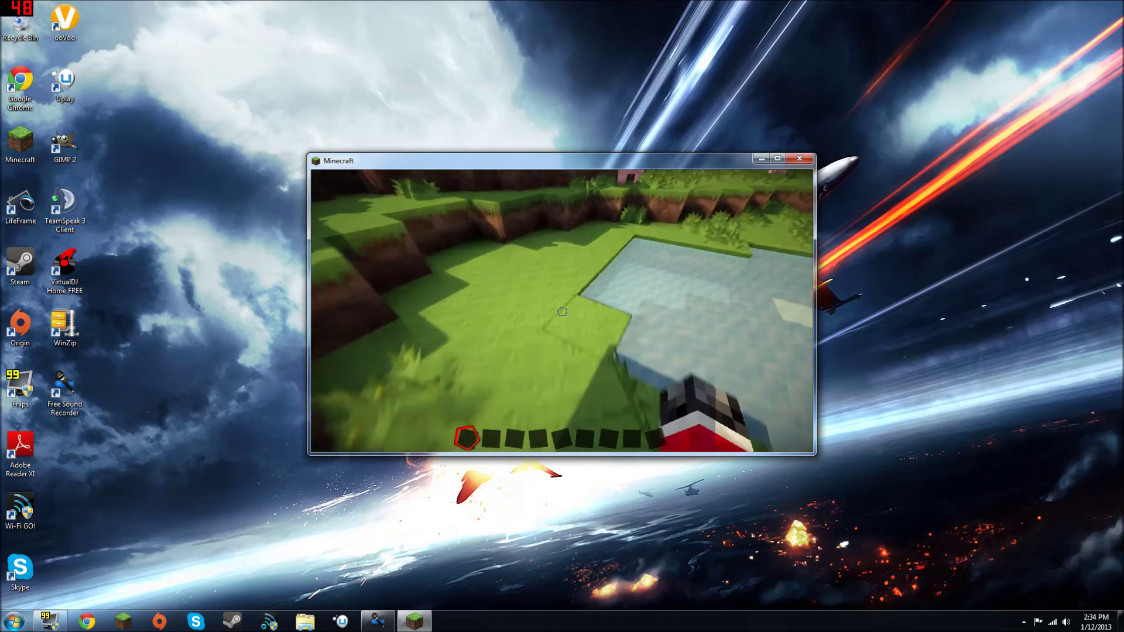
pyautogui.press('Escape')
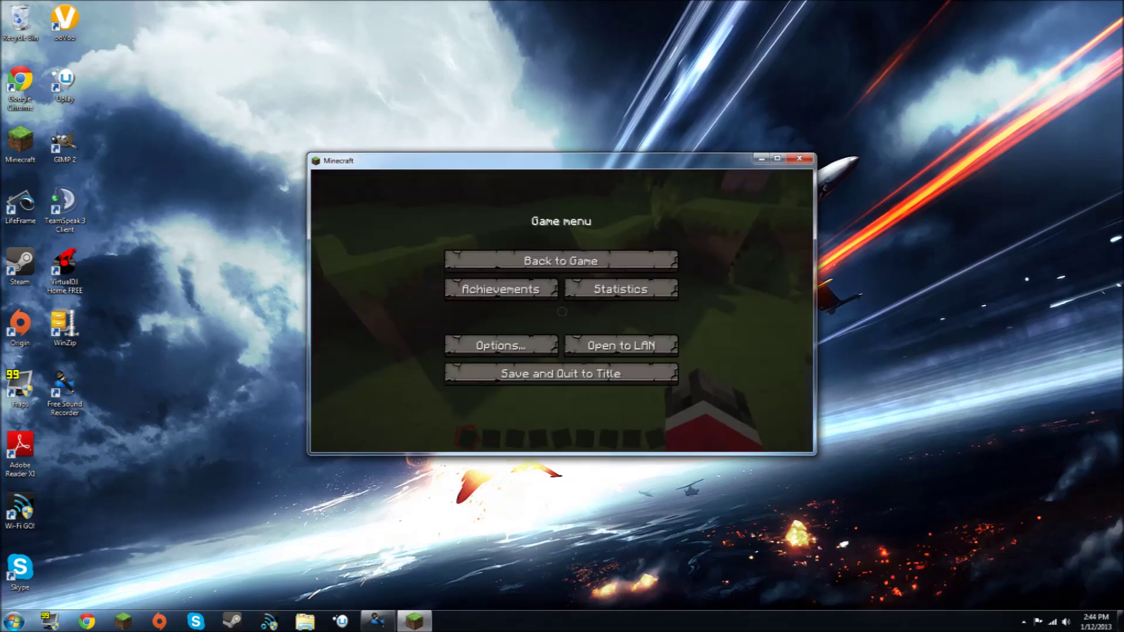